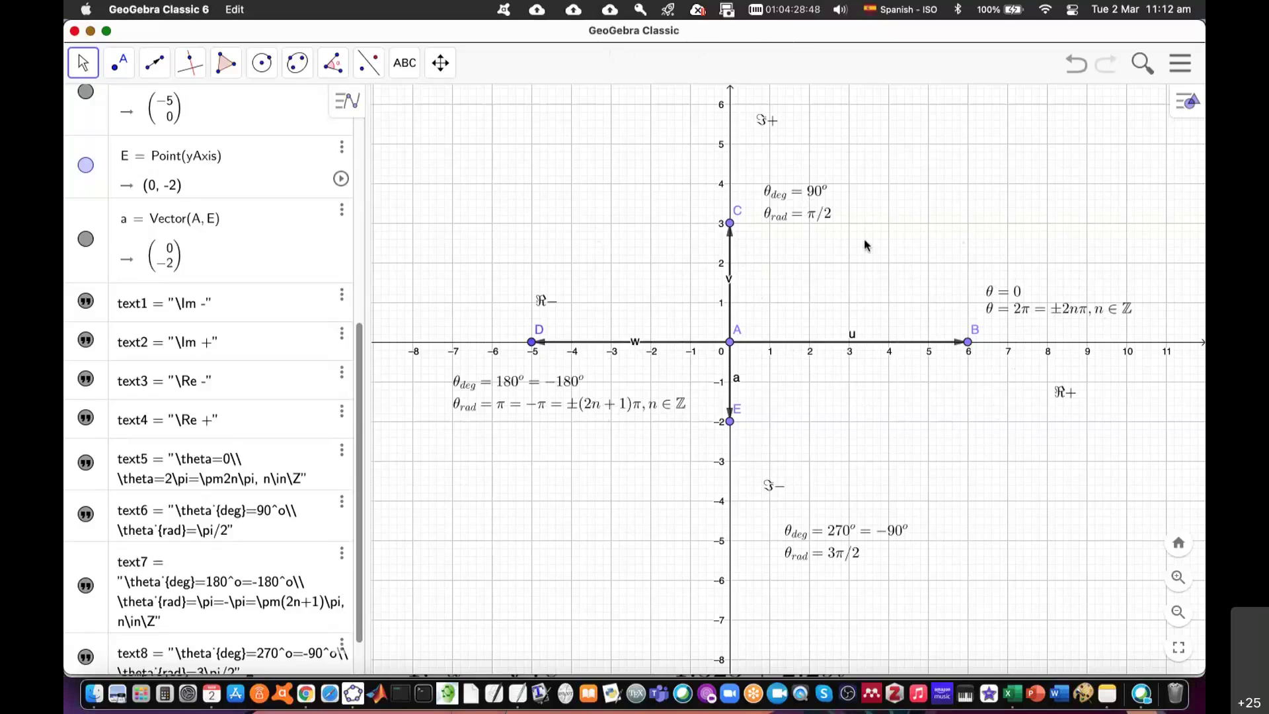
Extend the first line of the angle label near point B to \theta=0^o=0\ rad
double_click(1016, 293)
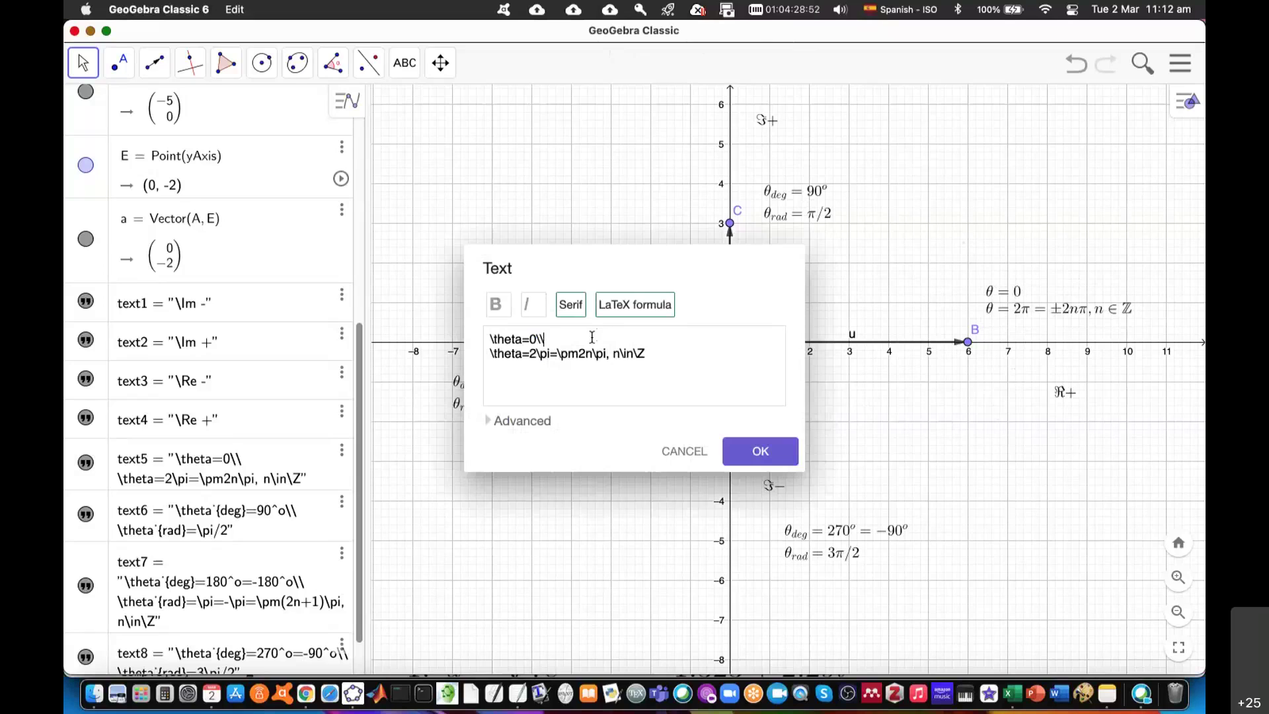
type("^o=")
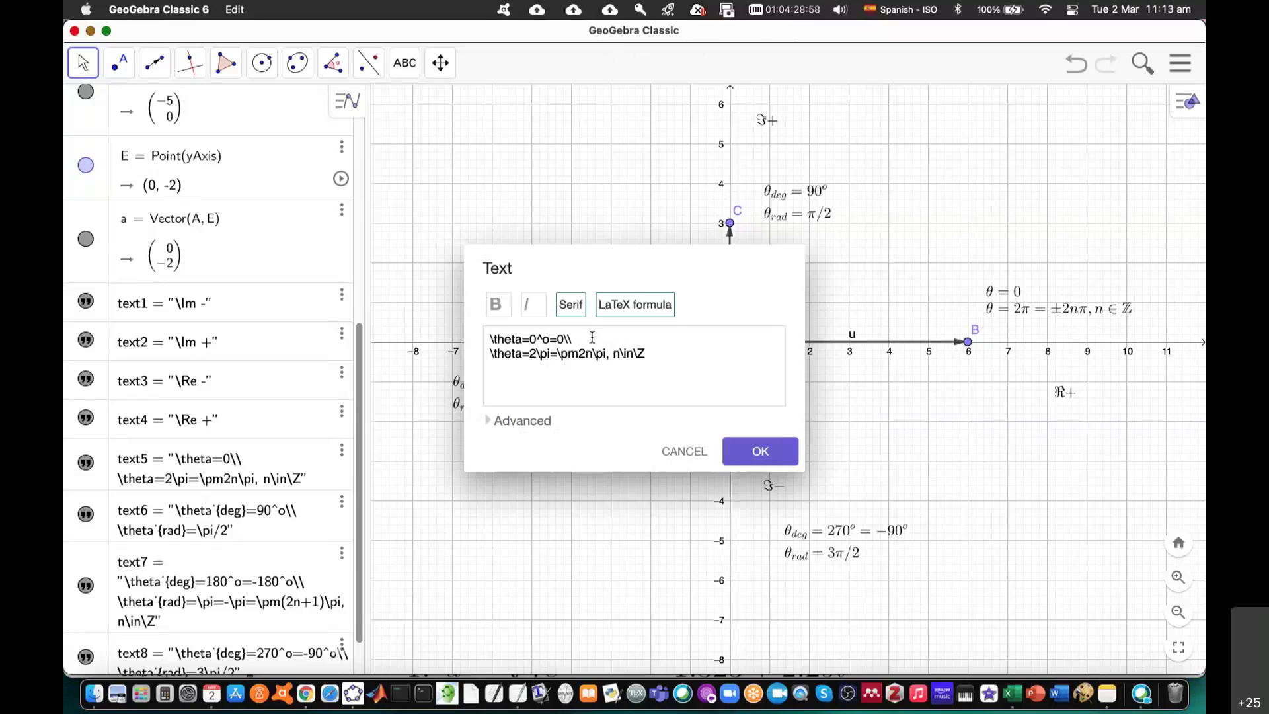
type("0\\ rad")
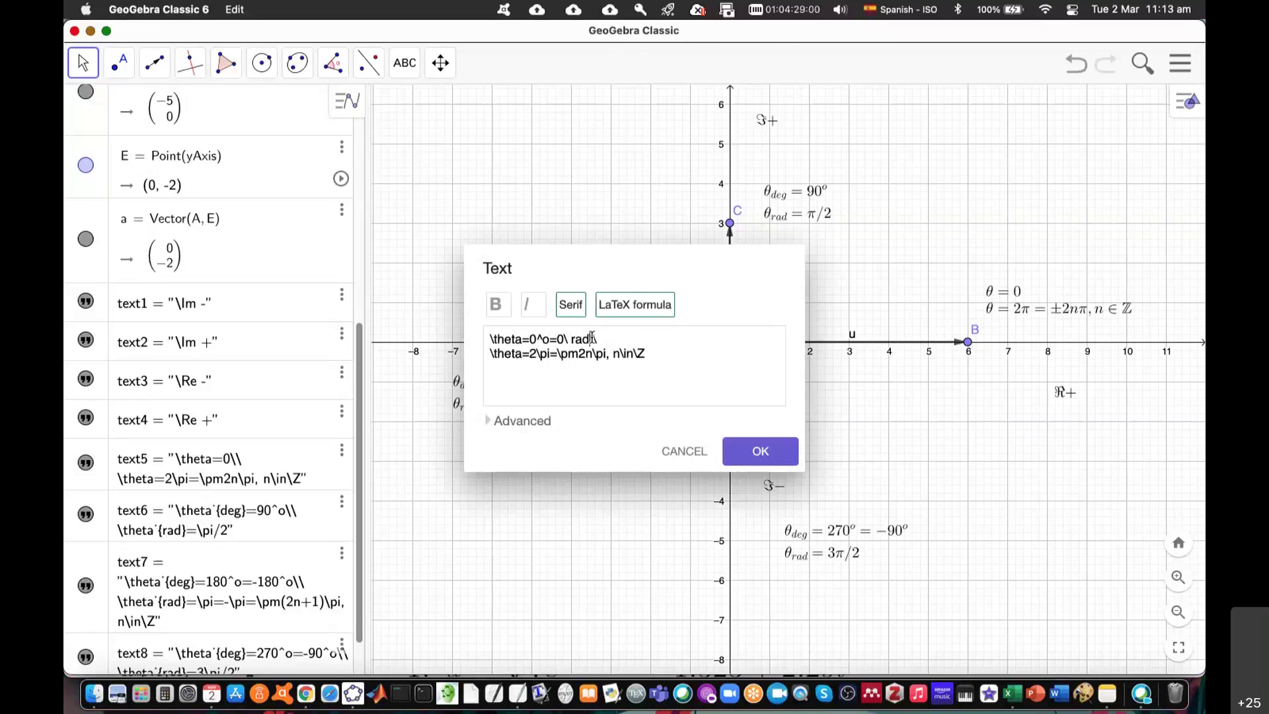
left_click(750, 451)
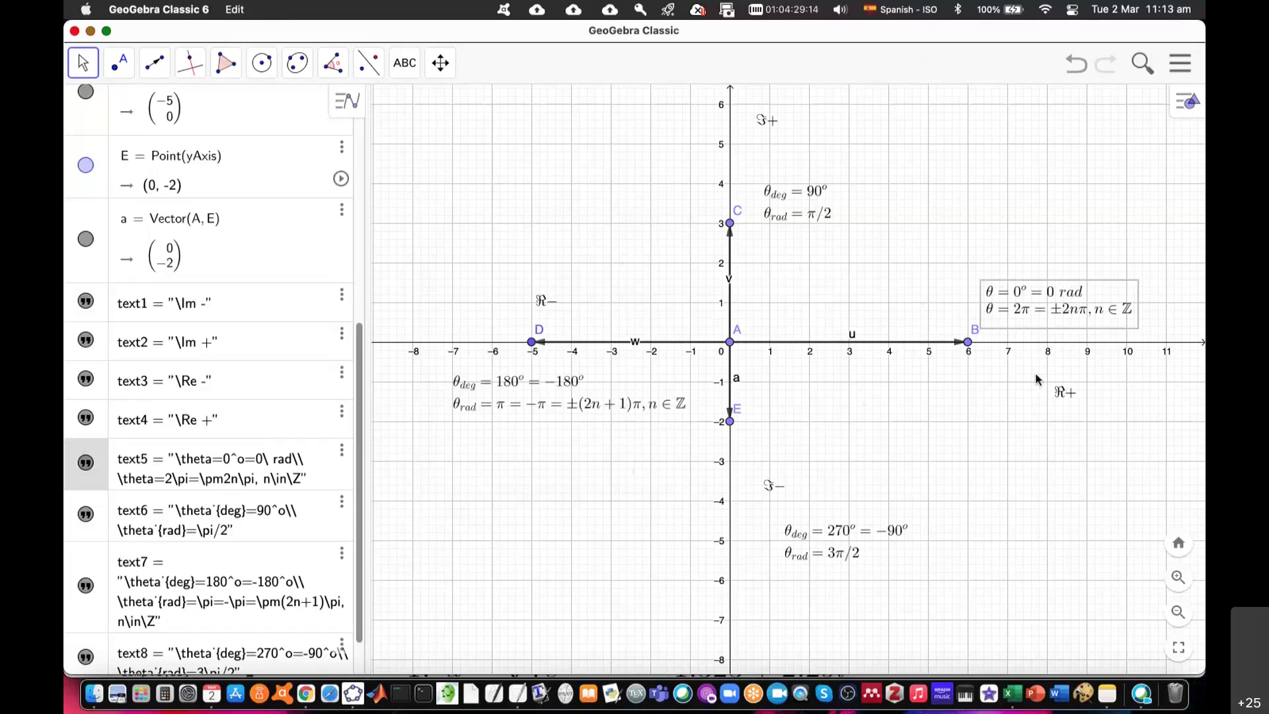
left_click(988, 418)
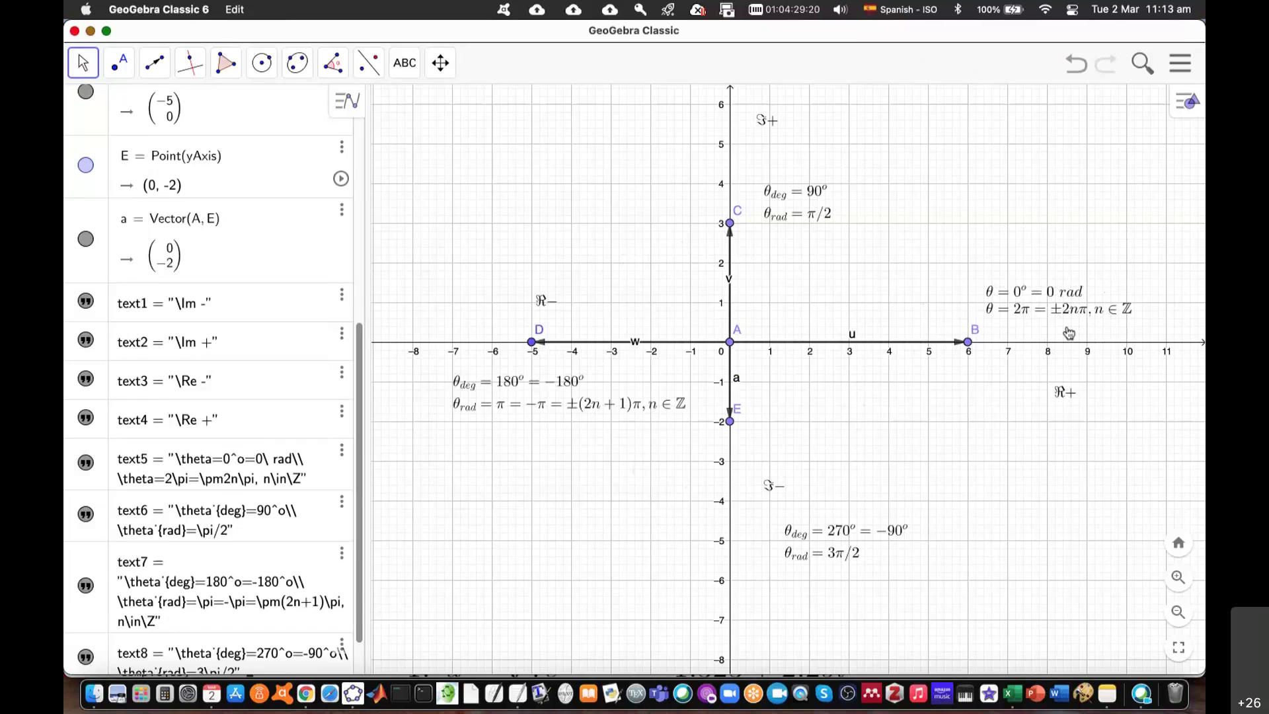
Annotate the plane with a red counterclockwise arrow and a blue clockwise arrow from the positive real axis to vector v, and clear both
scroll(1086, 311, "up", 5)
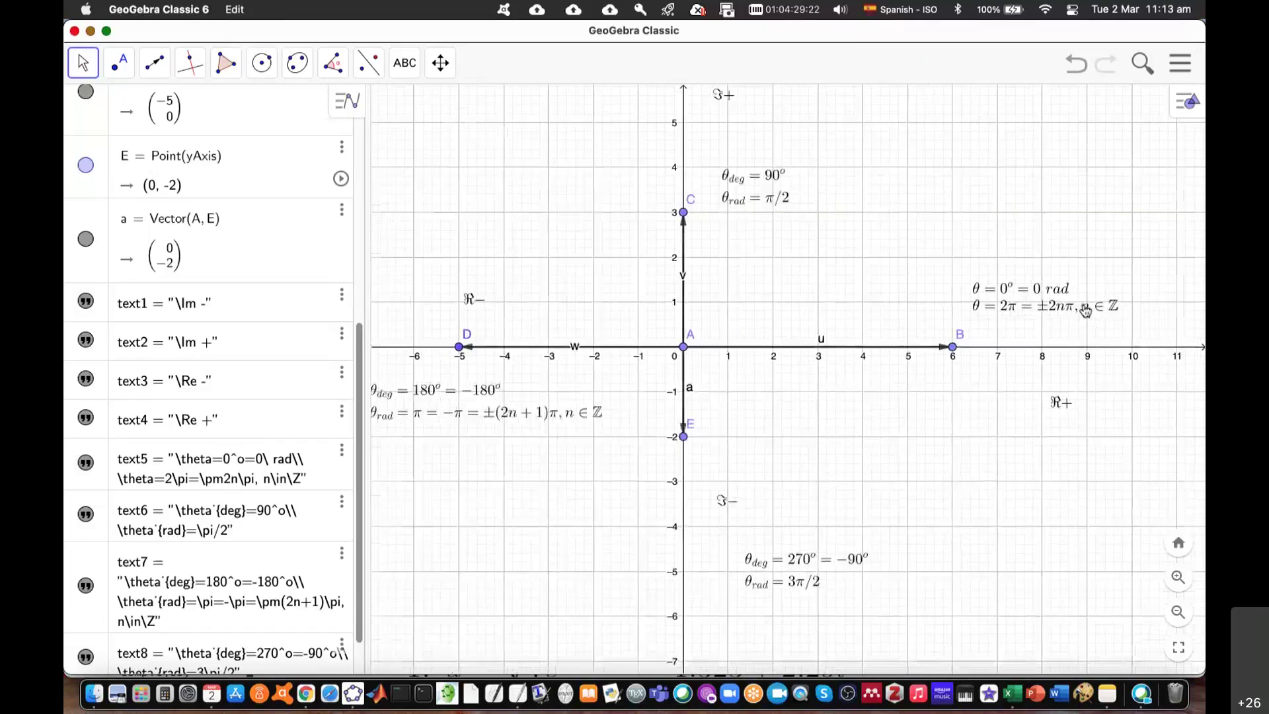
scroll(1085, 310, "down", 2)
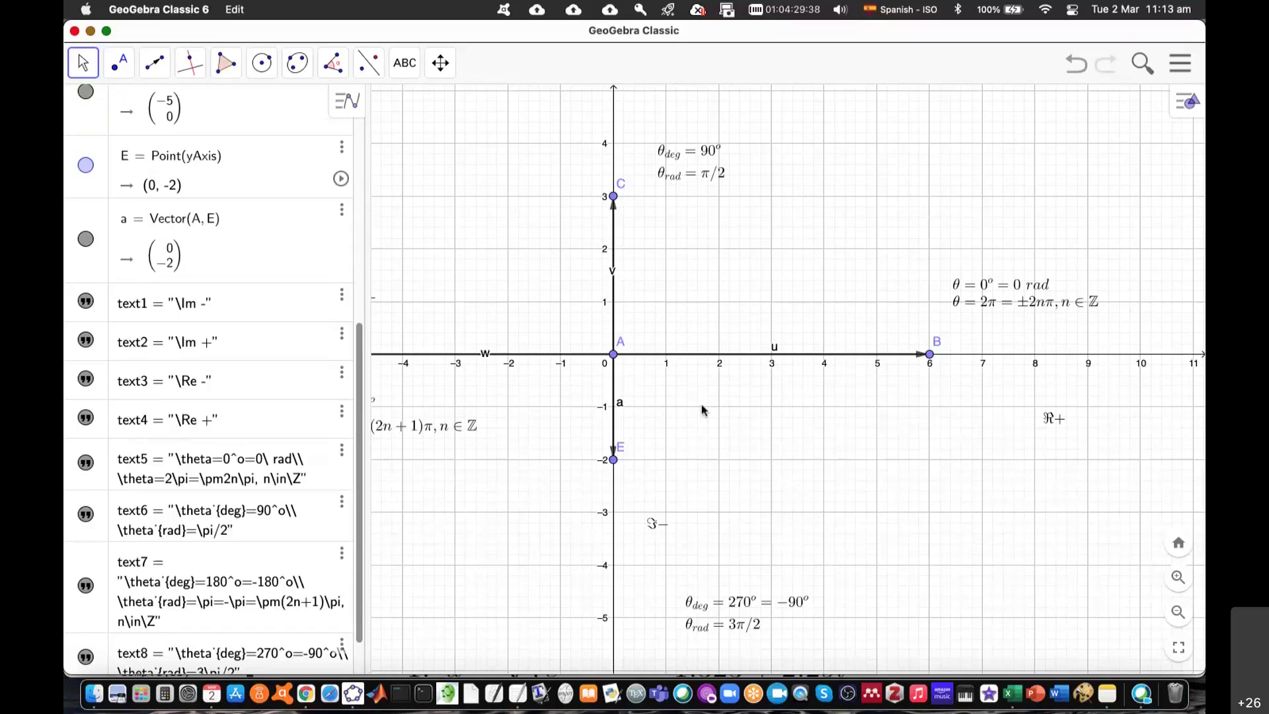
scroll(703, 410, "down", 3)
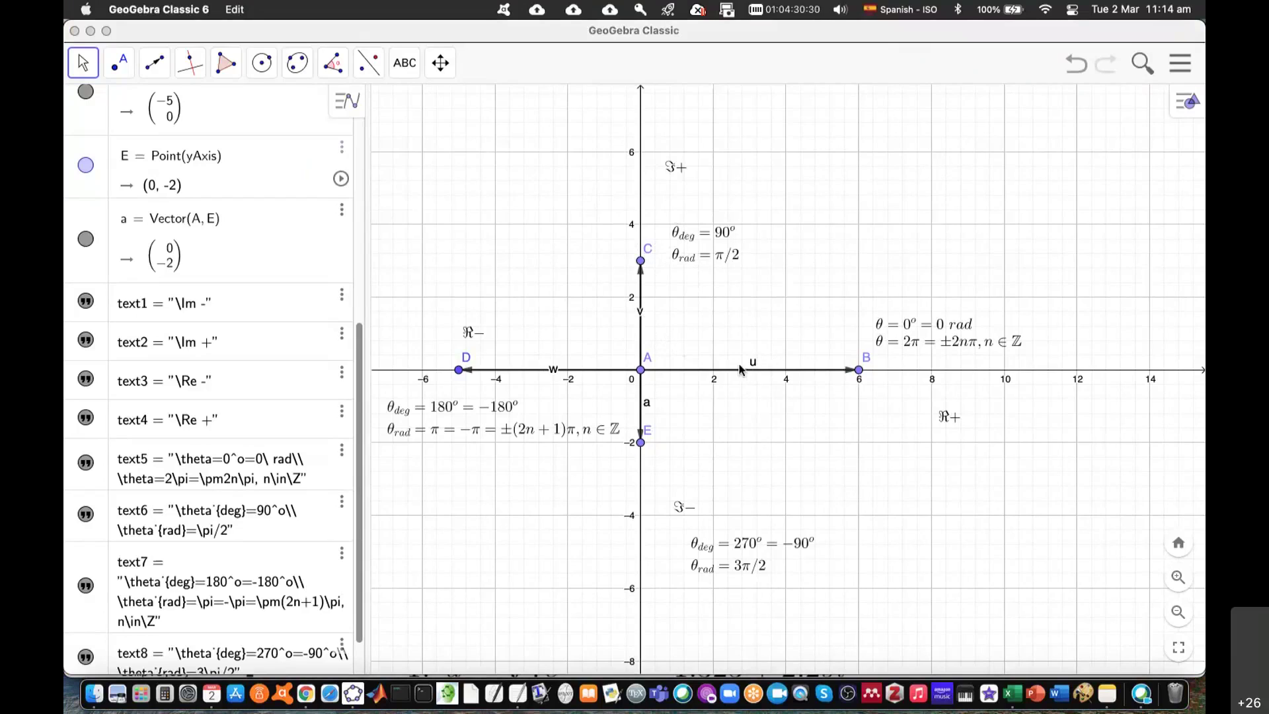
mouse_move(742, 364)
left_mouse_down()
mouse_move(721, 308)
mouse_move(657, 276)
mouse_move(651, 297)
mouse_move(645, 276)
mouse_move(669, 271)
left_mouse_up()
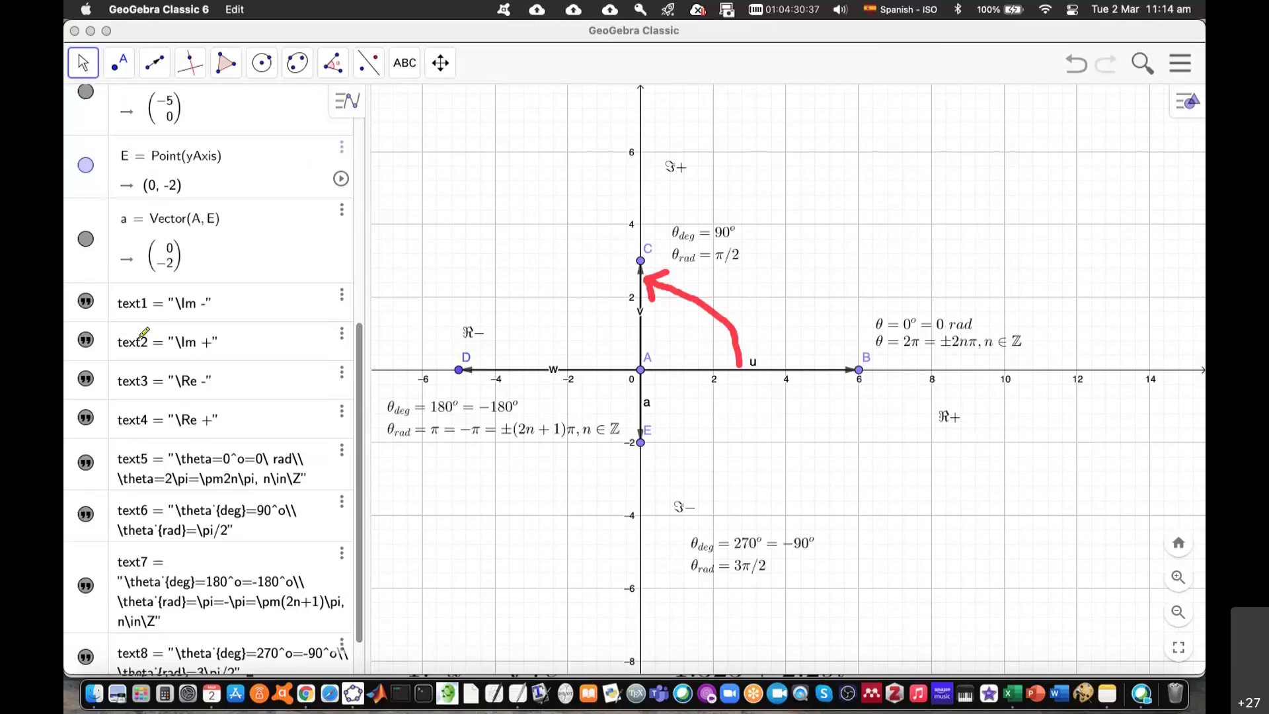
mouse_move(741, 375)
left_mouse_down()
mouse_move(720, 438)
mouse_move(545, 415)
mouse_move(568, 291)
left_mouse_up()
mouse_move(606, 268)
left_mouse_down()
mouse_move(634, 288)
mouse_move(600, 310)
left_mouse_up()
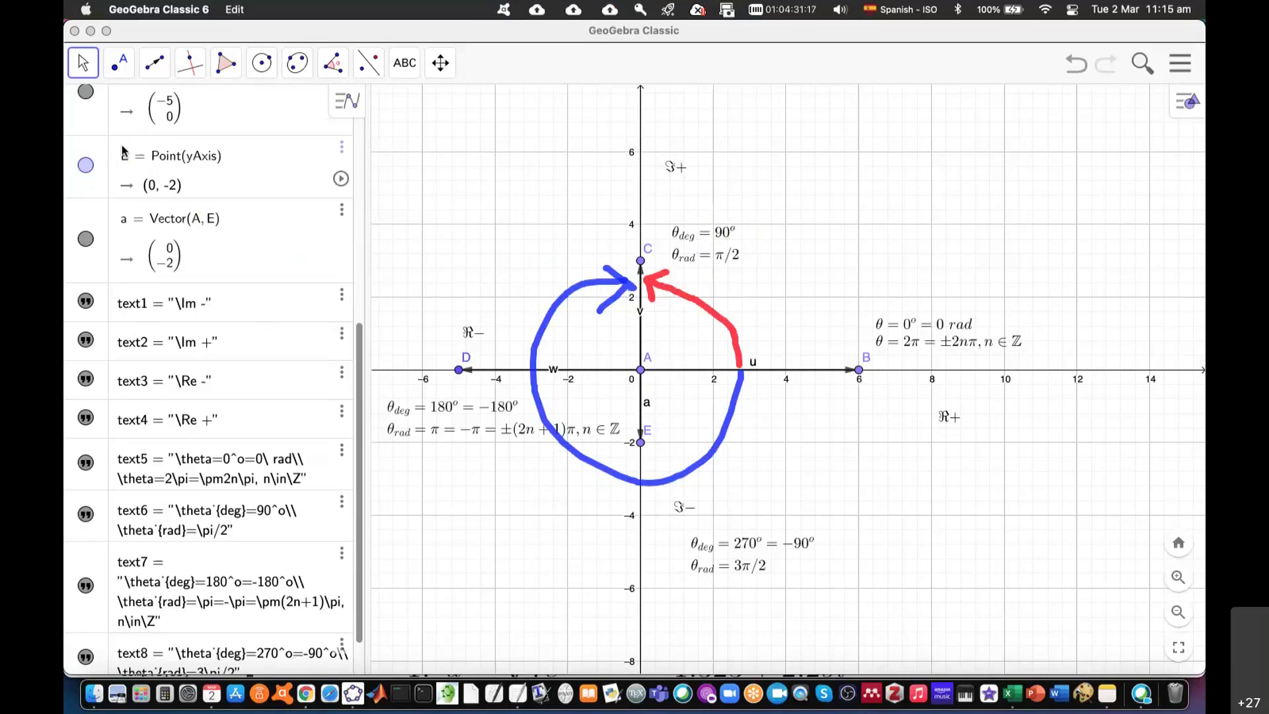
key("Escape")
Extend the label near point C with =-270^o on the degree line and =-3\pi/2=\pm(2n+1)\pi/2 on the radian line
double_click(704, 245)
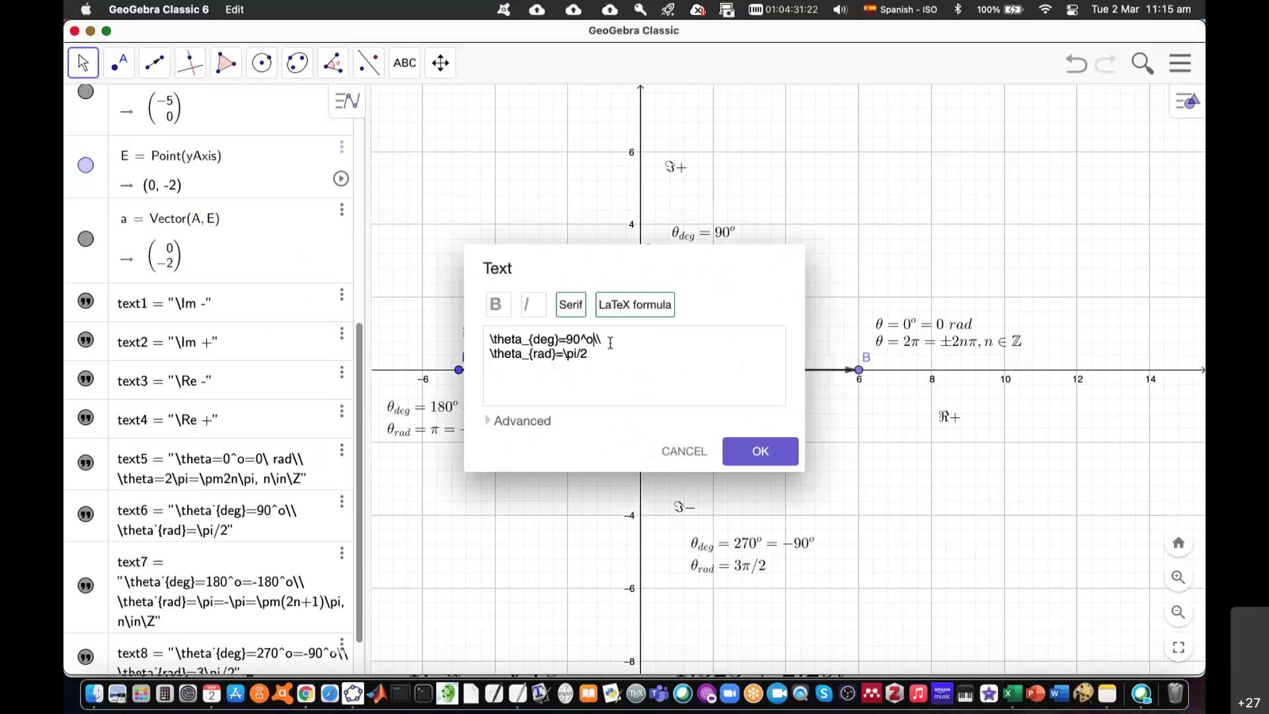
type("=-270^o")
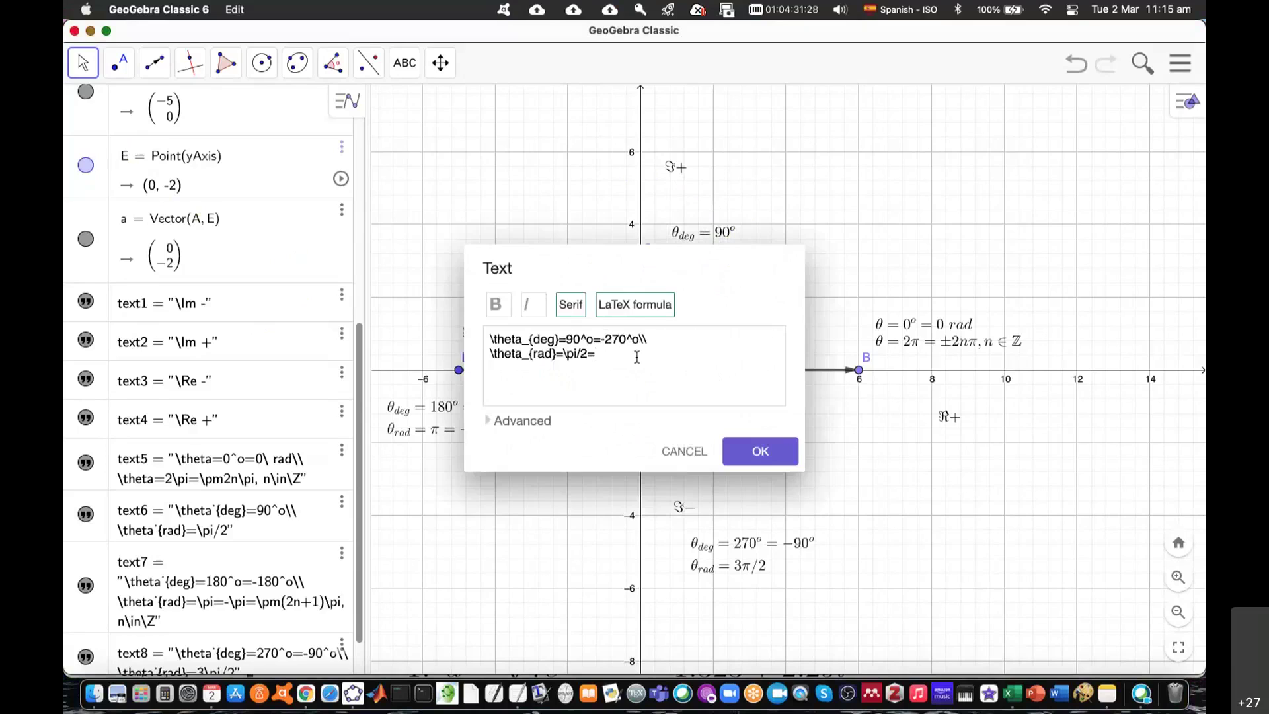
type("-3")
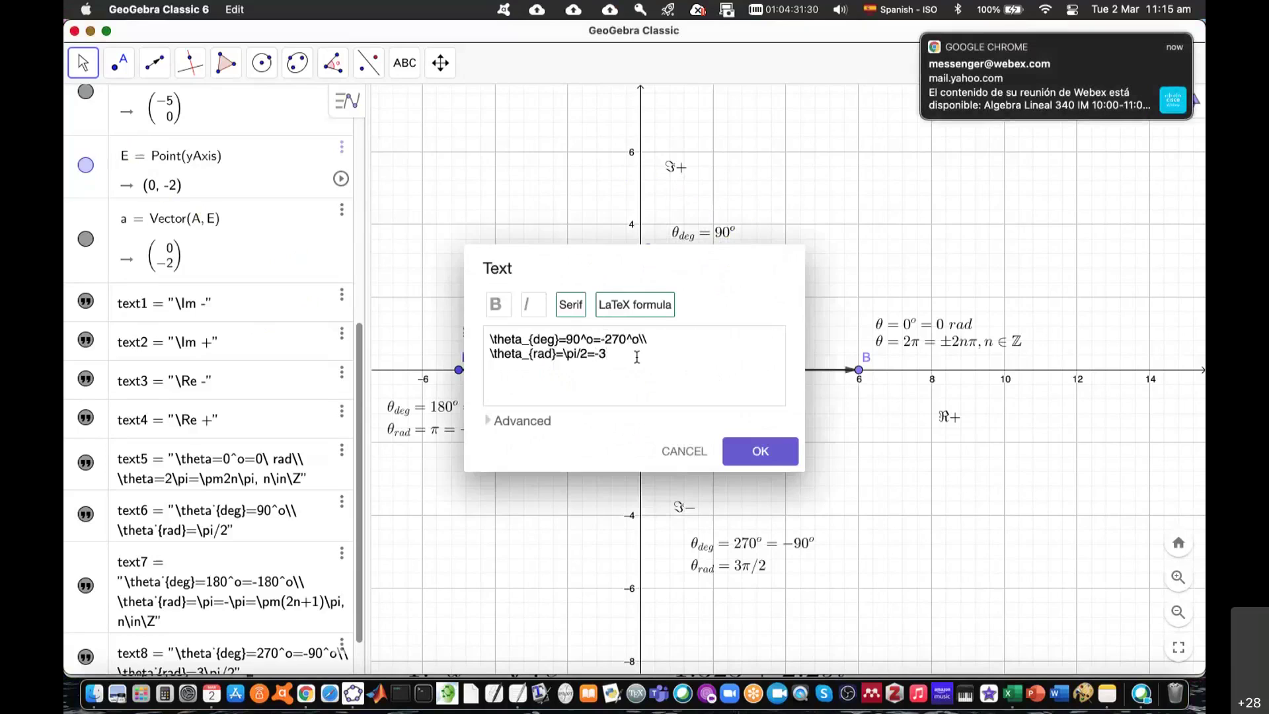
type("\\")
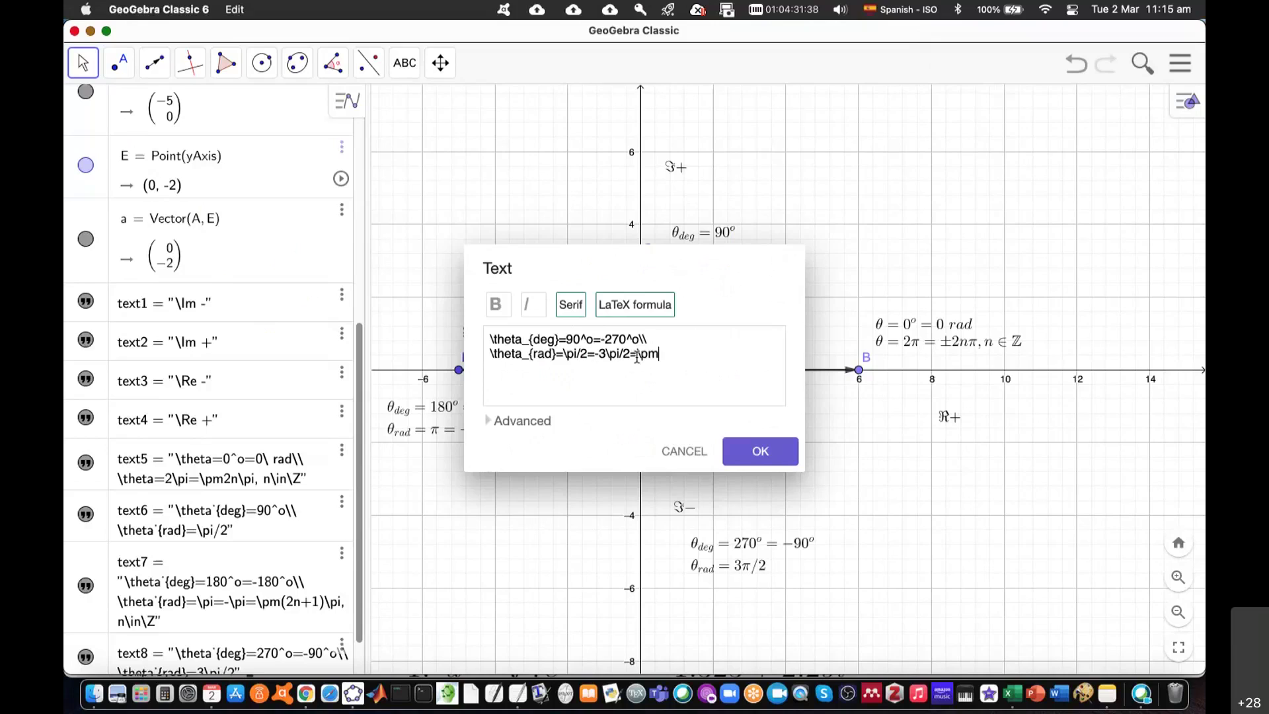
type("pi/2=\\pm(")
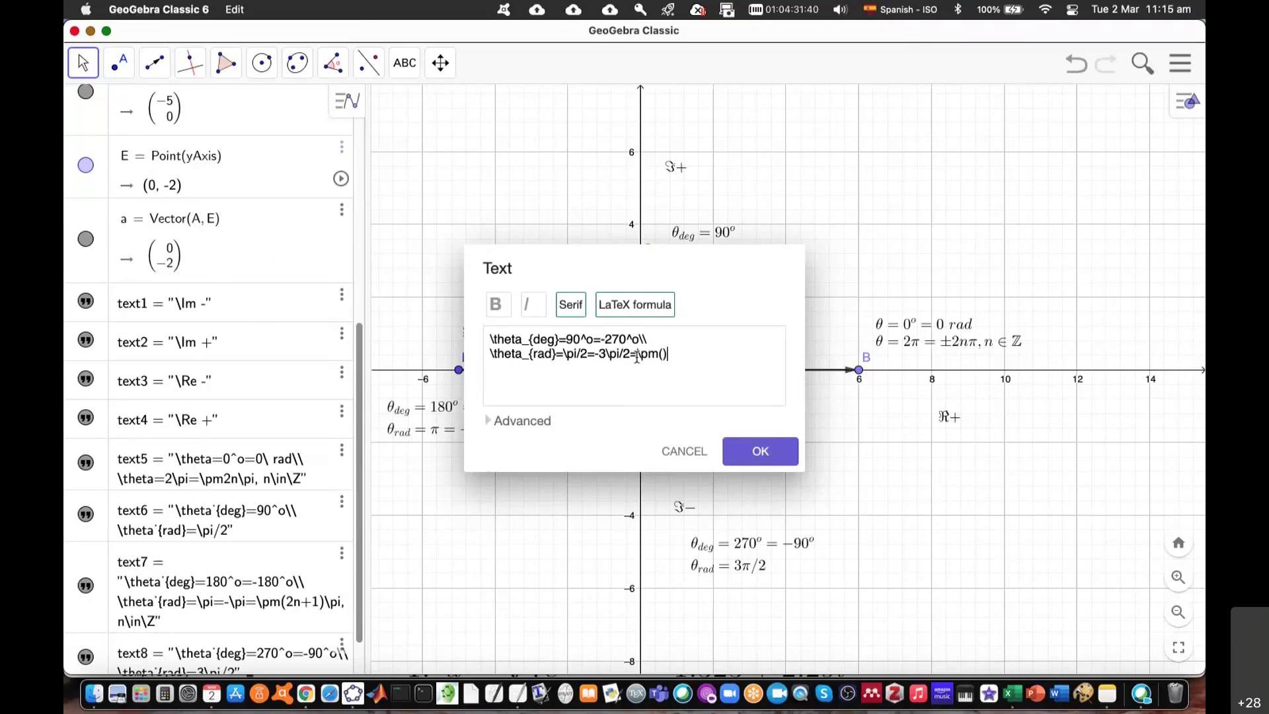
type("2n")
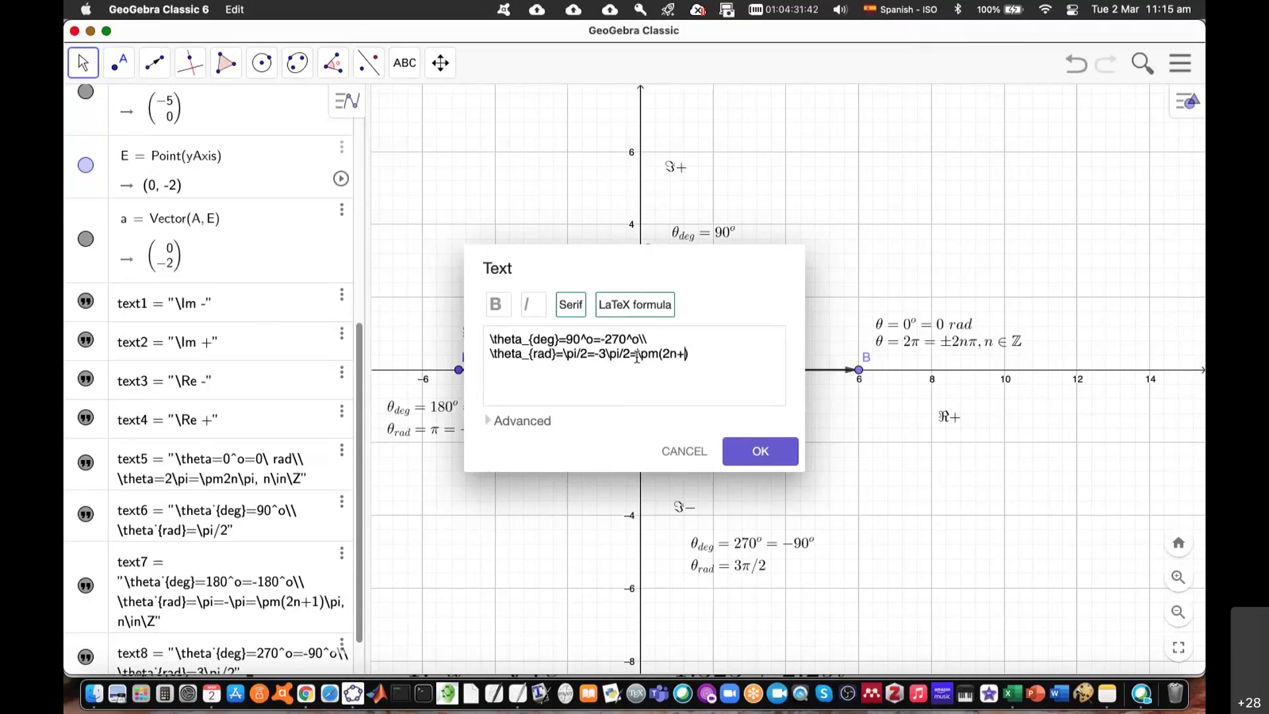
type("+1)\\pi/2")
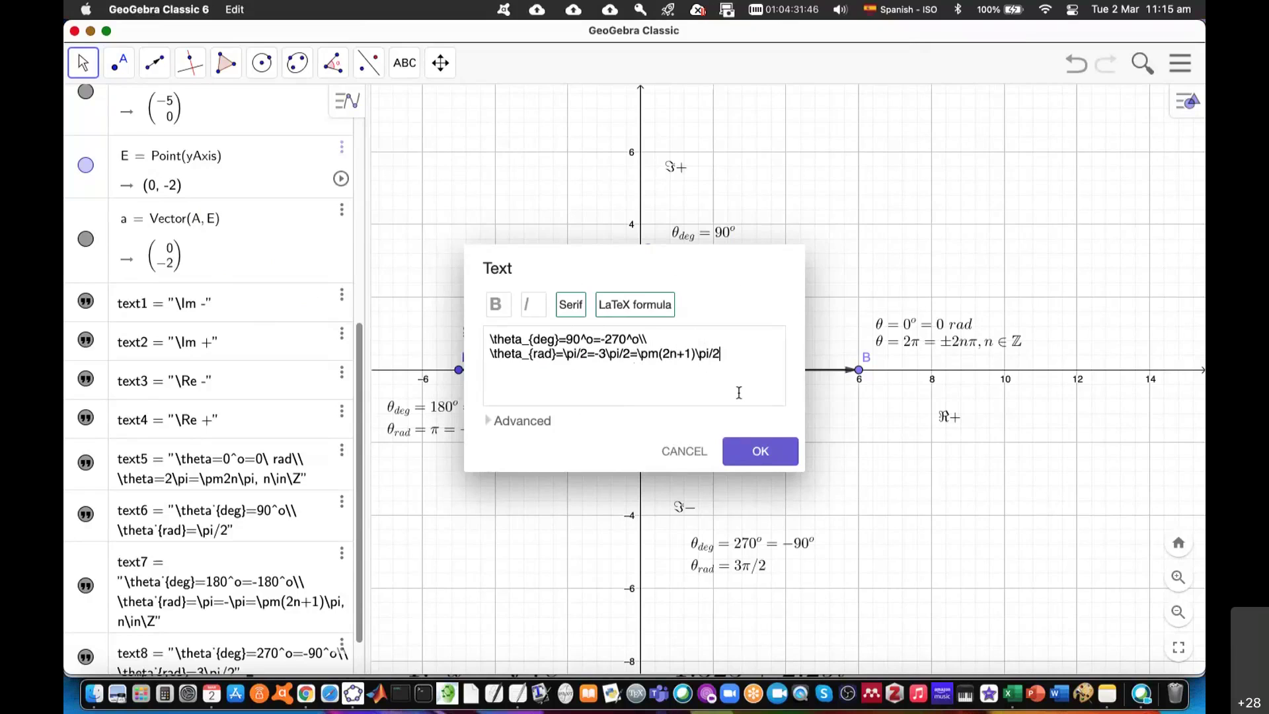
left_click(753, 452)
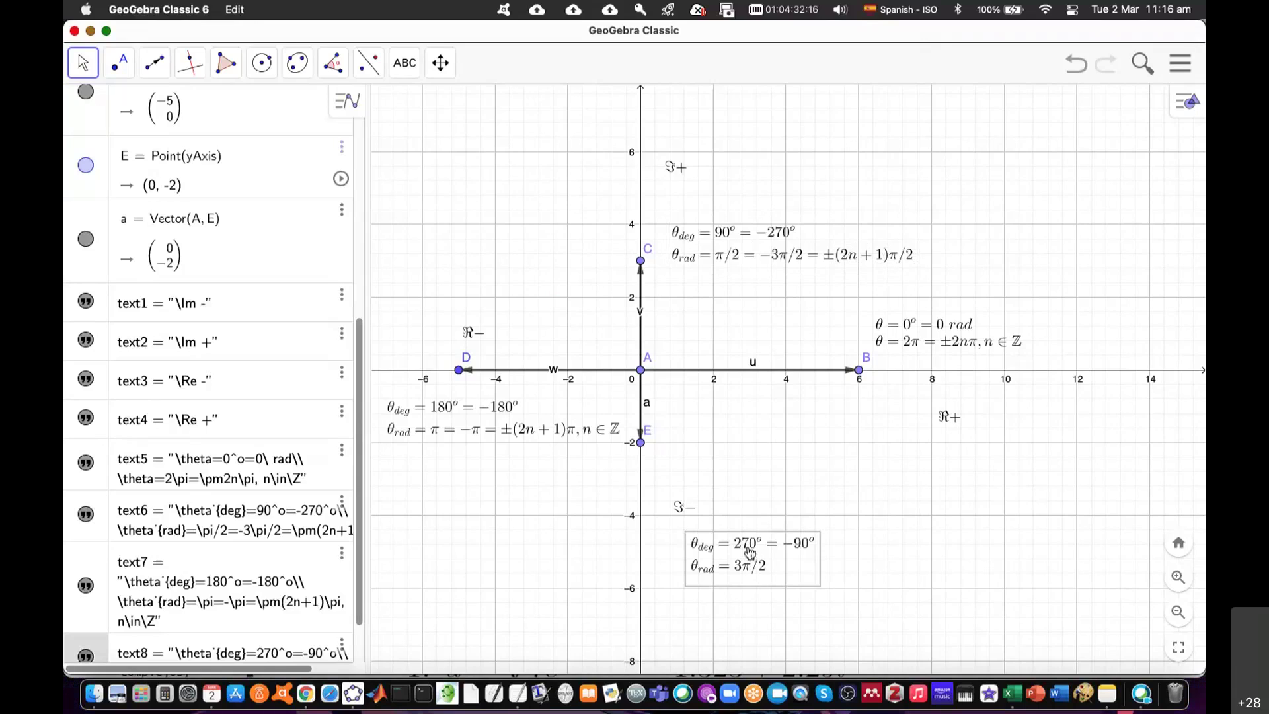
Append =-\pi/2 to the radian line of the angle label below point E
double_click(751, 552)
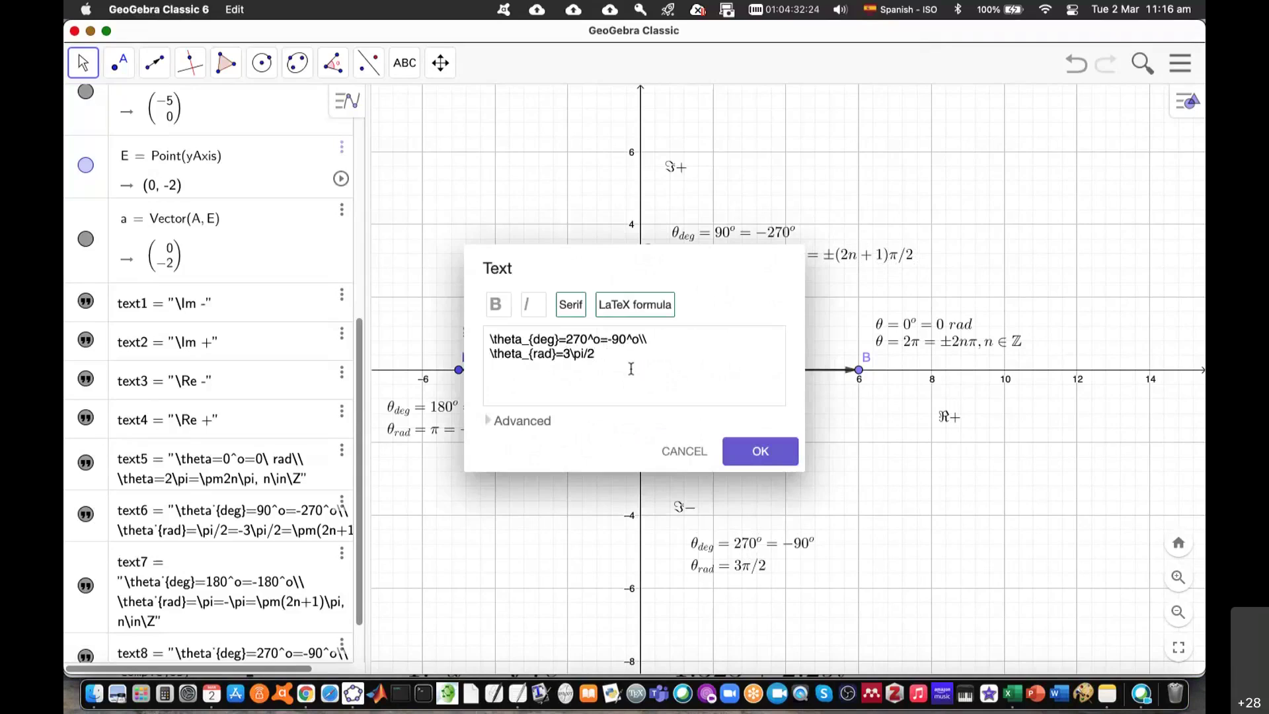
type("=-")
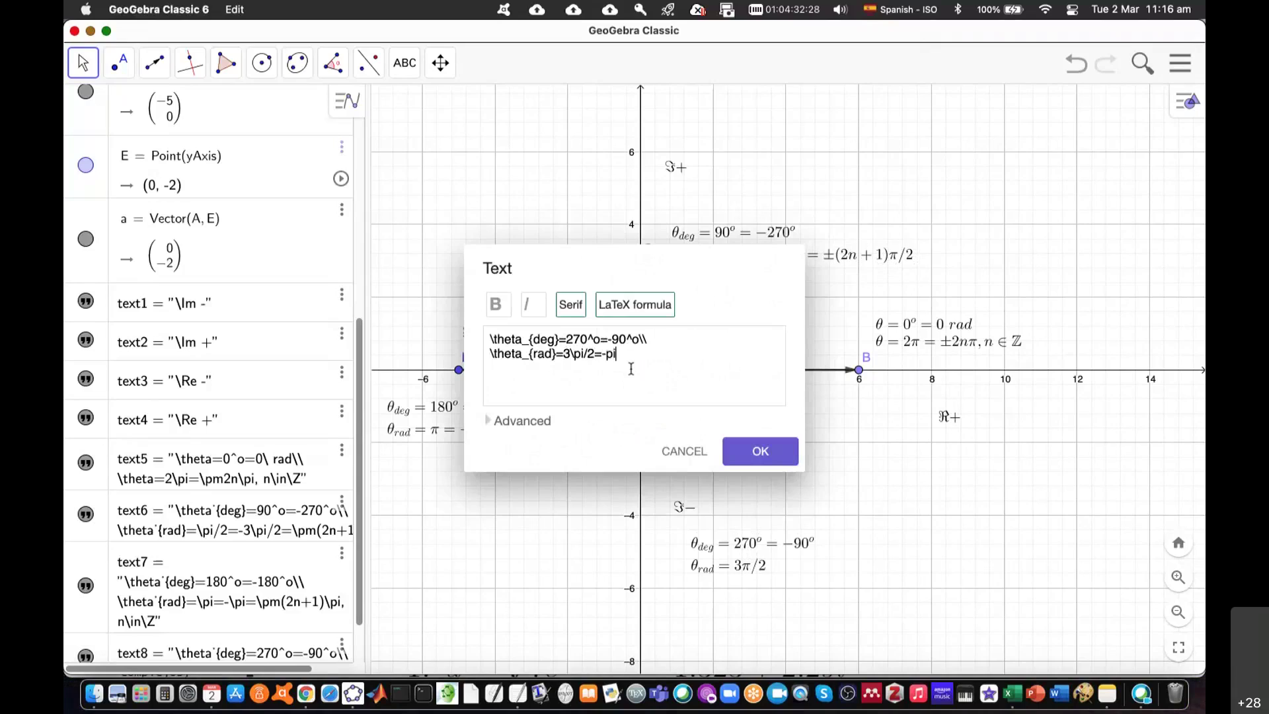
type("\\pi/2=")
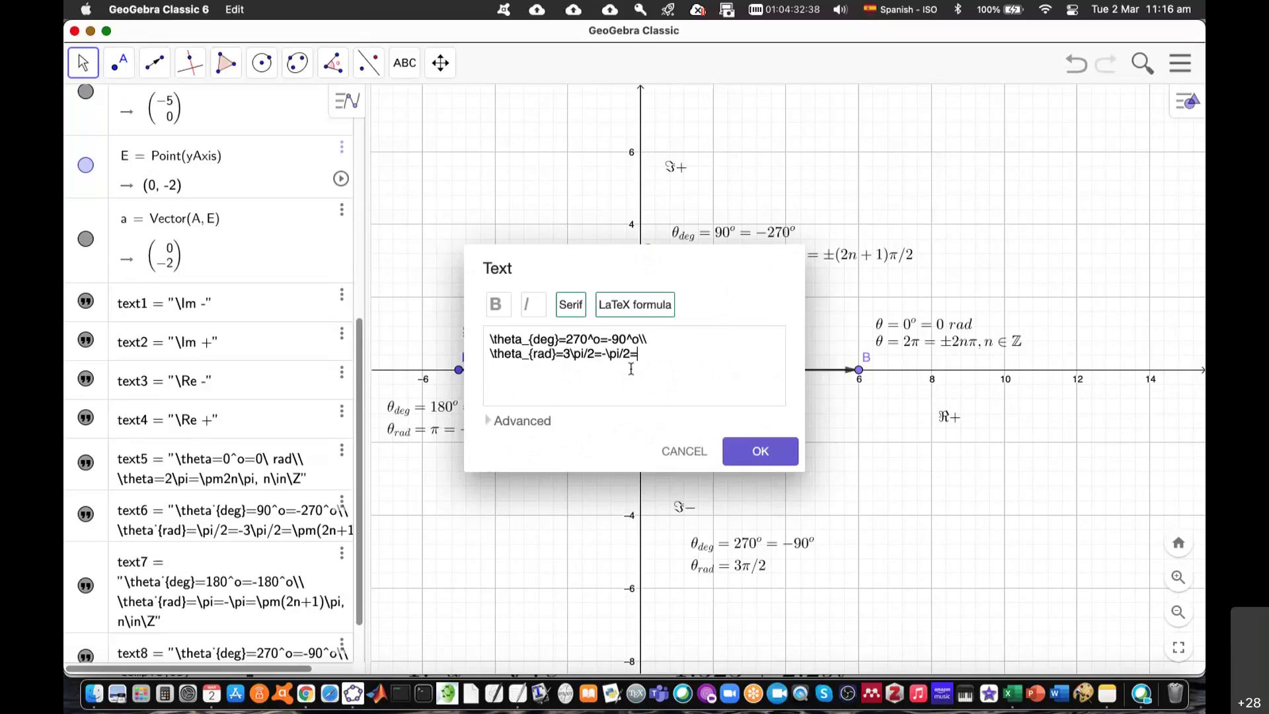
key("BackSpace")
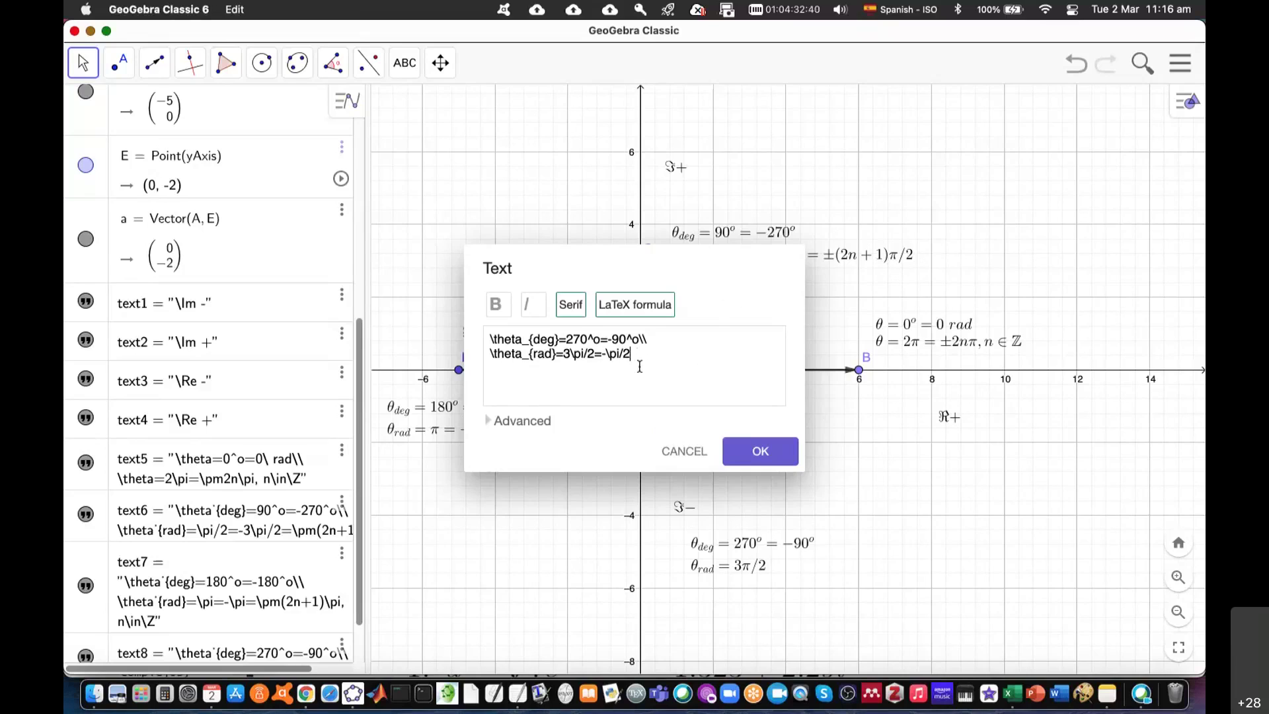
left_click(743, 455)
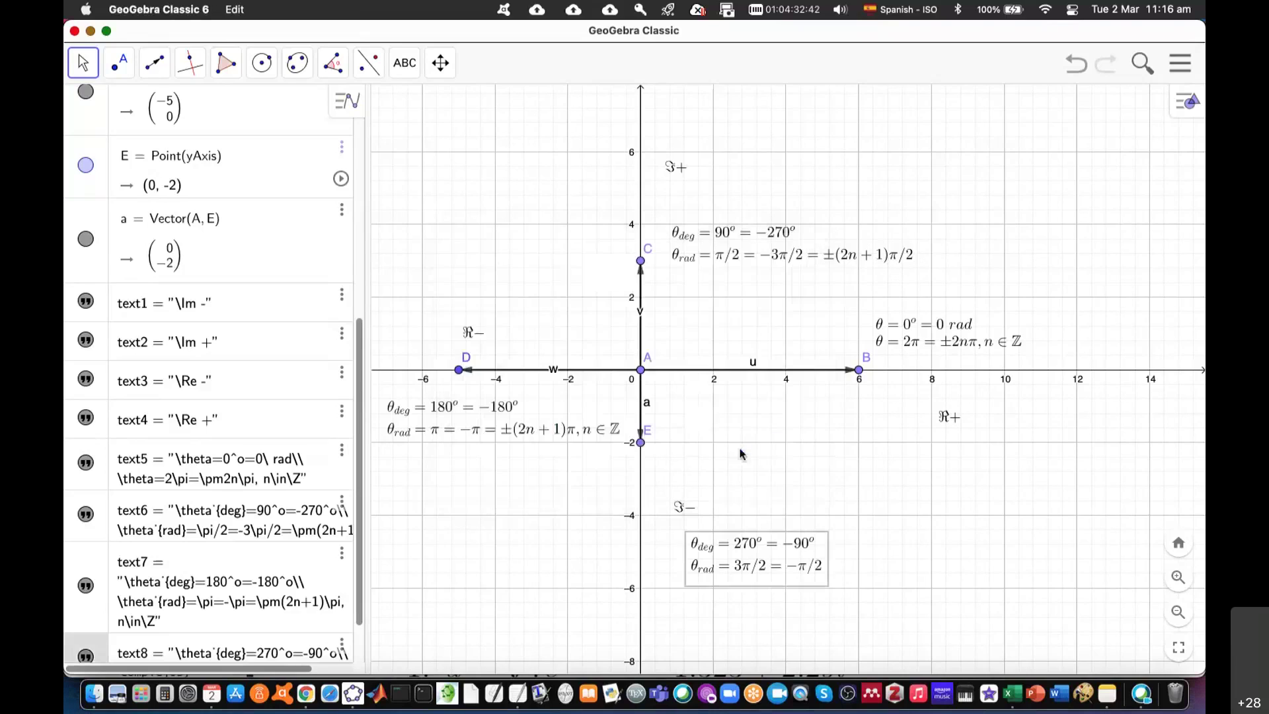
Remove the general term =\pm(2n+1)\pi/2 from the radian line of the label near point C
double_click(846, 254)
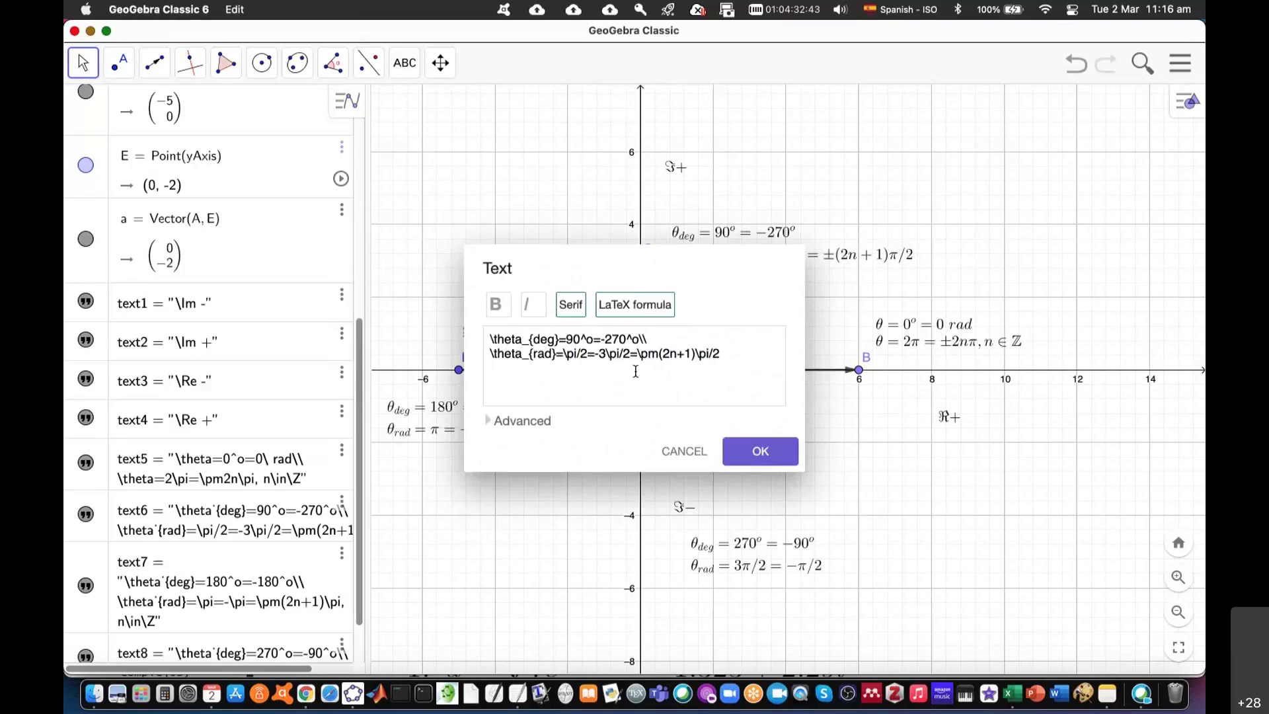
left_click_drag(630, 354, 734, 350)
key("BackSpace")
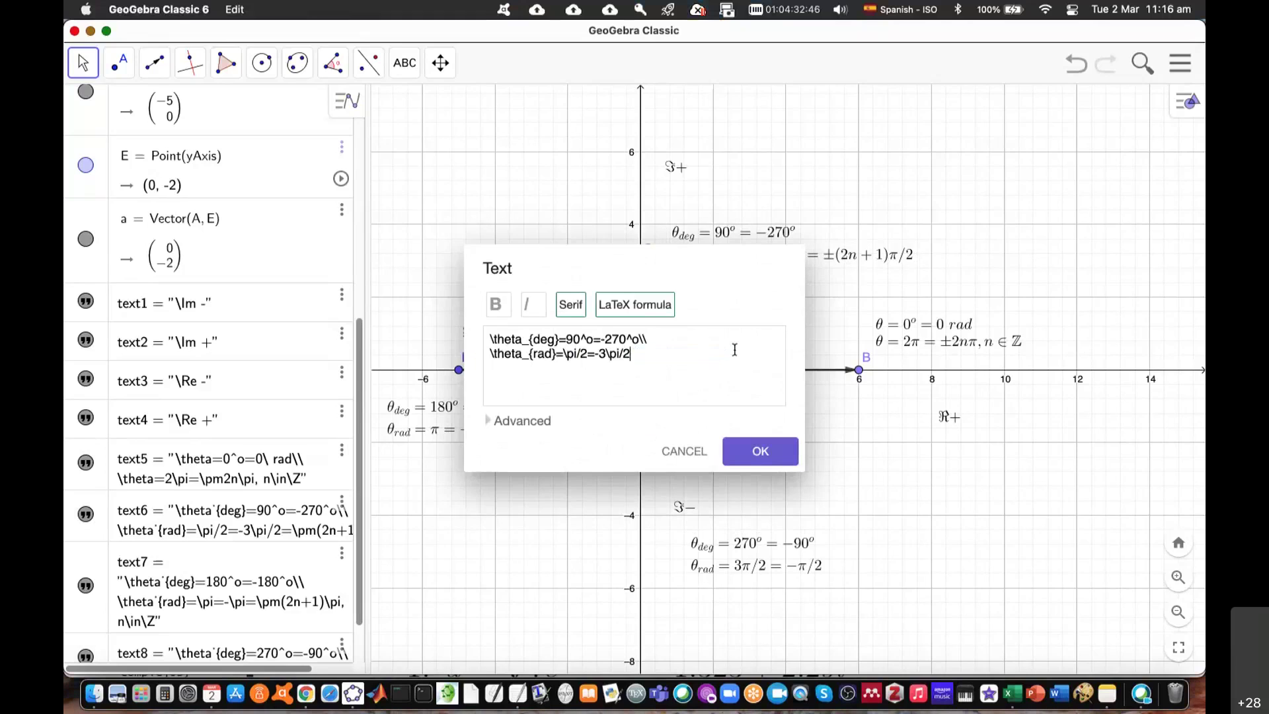
left_click(760, 452)
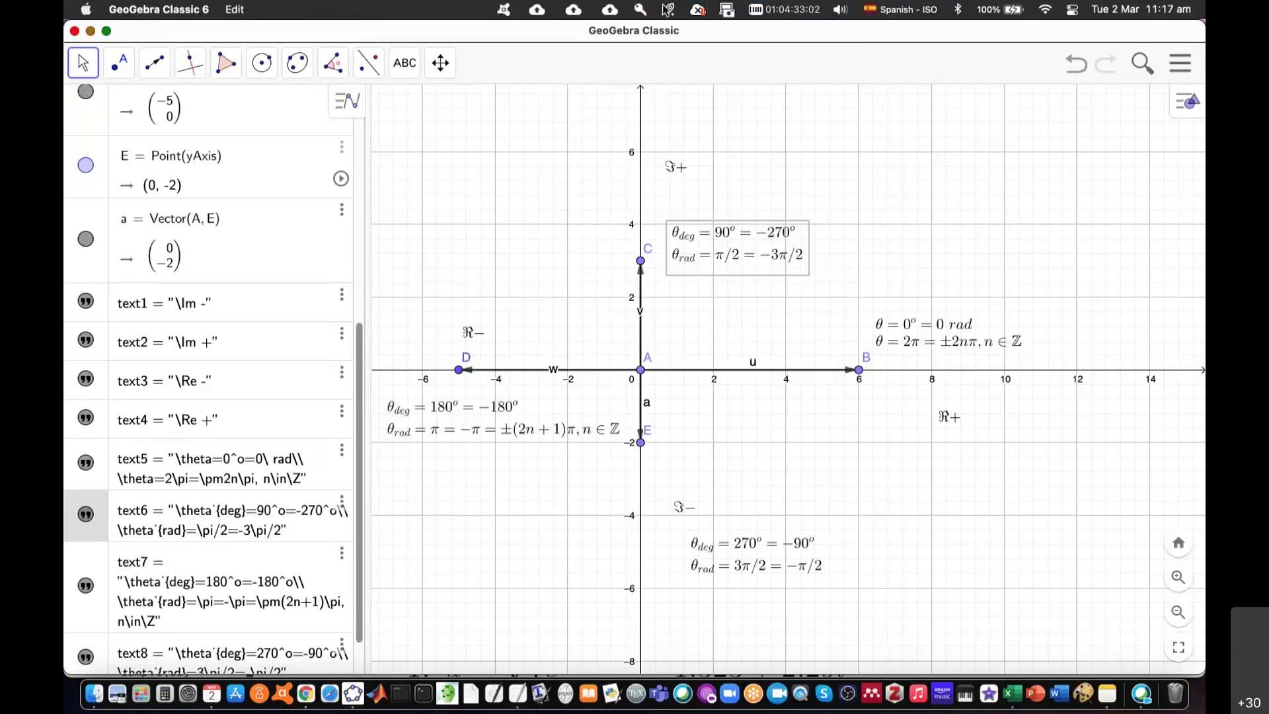
Annotate the plane with a red upper arrow and a blue lower arrow from the positive to the negative real axis, and clear both
left_click(943, 38)
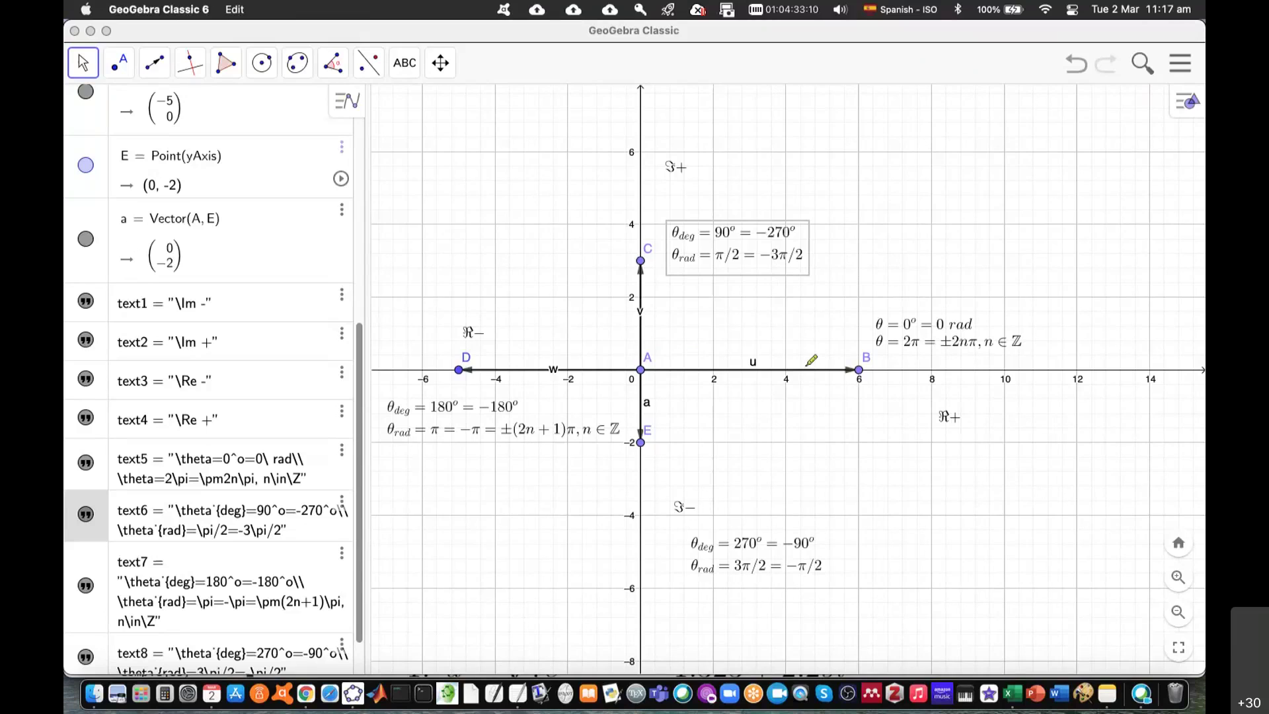
mouse_move(807, 365)
left_mouse_down()
mouse_move(625, 292)
mouse_move(570, 369)
mouse_move(601, 358)
left_mouse_up()
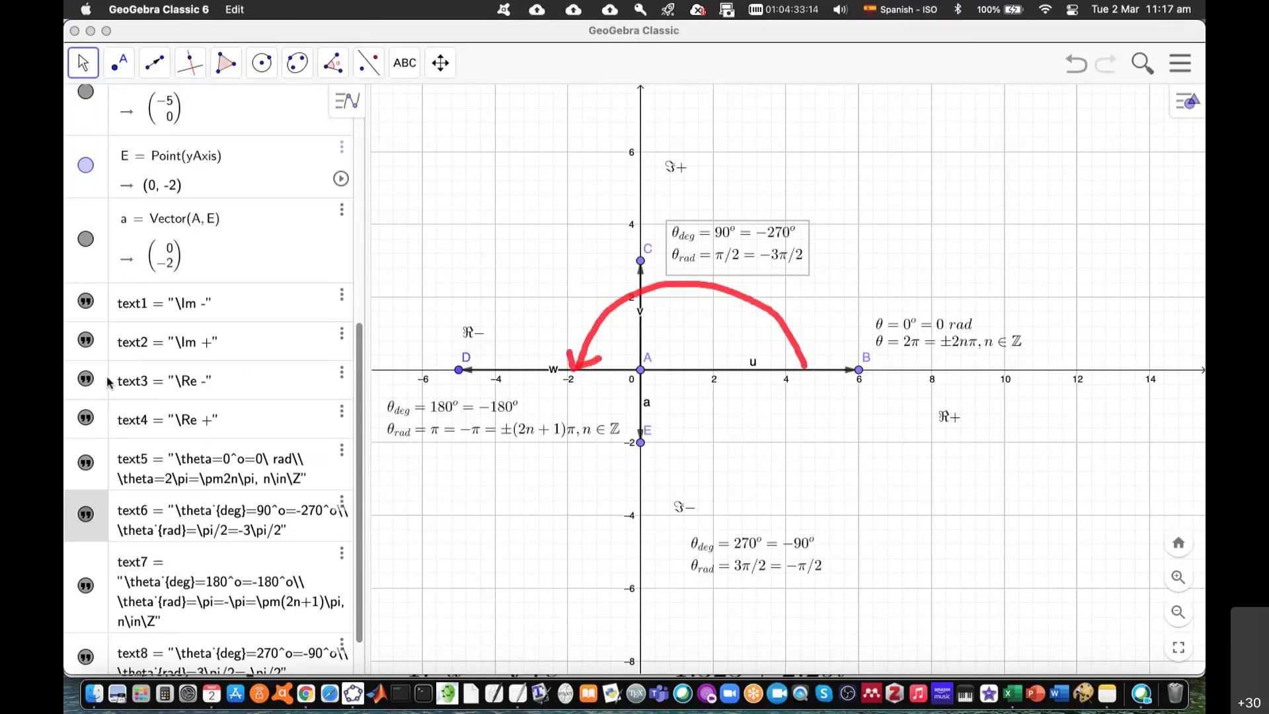
mouse_move(805, 376)
left_mouse_down()
mouse_move(768, 456)
mouse_move(567, 374)
mouse_move(563, 398)
left_mouse_up()
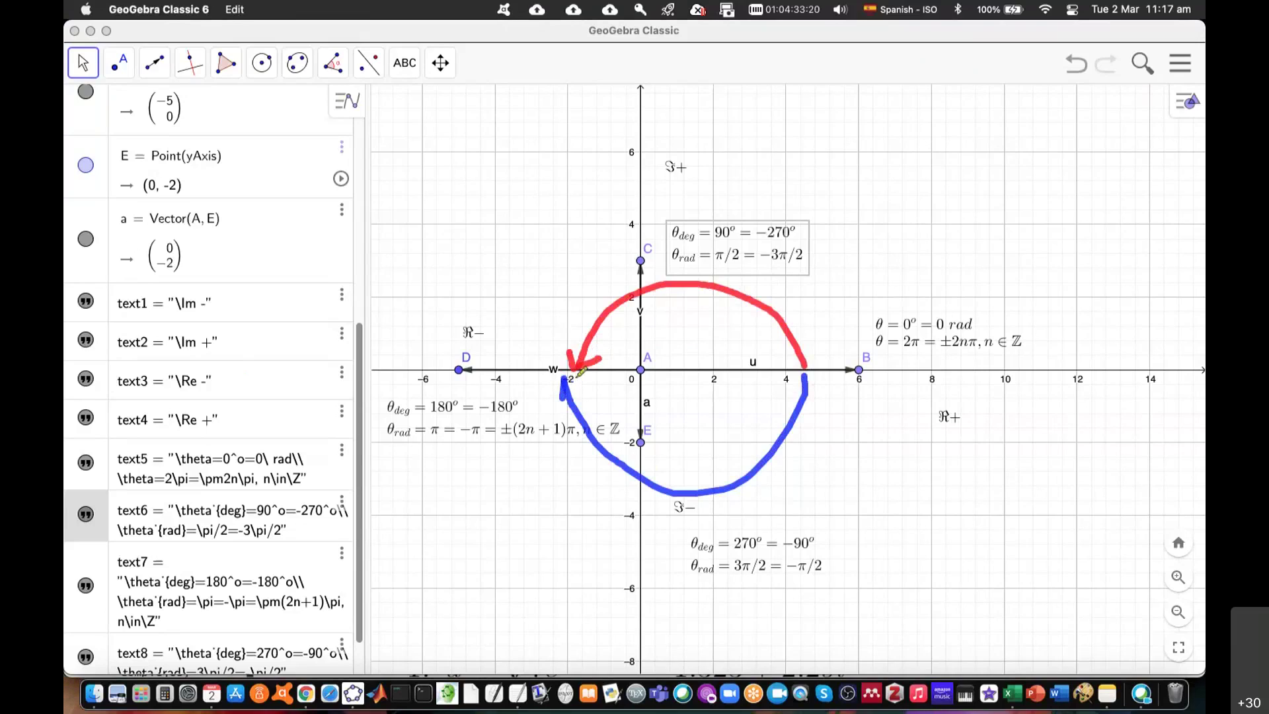
mouse_move(573, 380)
left_mouse_down()
mouse_move(585, 381)
mouse_move(584, 421)
mouse_move(567, 386)
left_mouse_up()
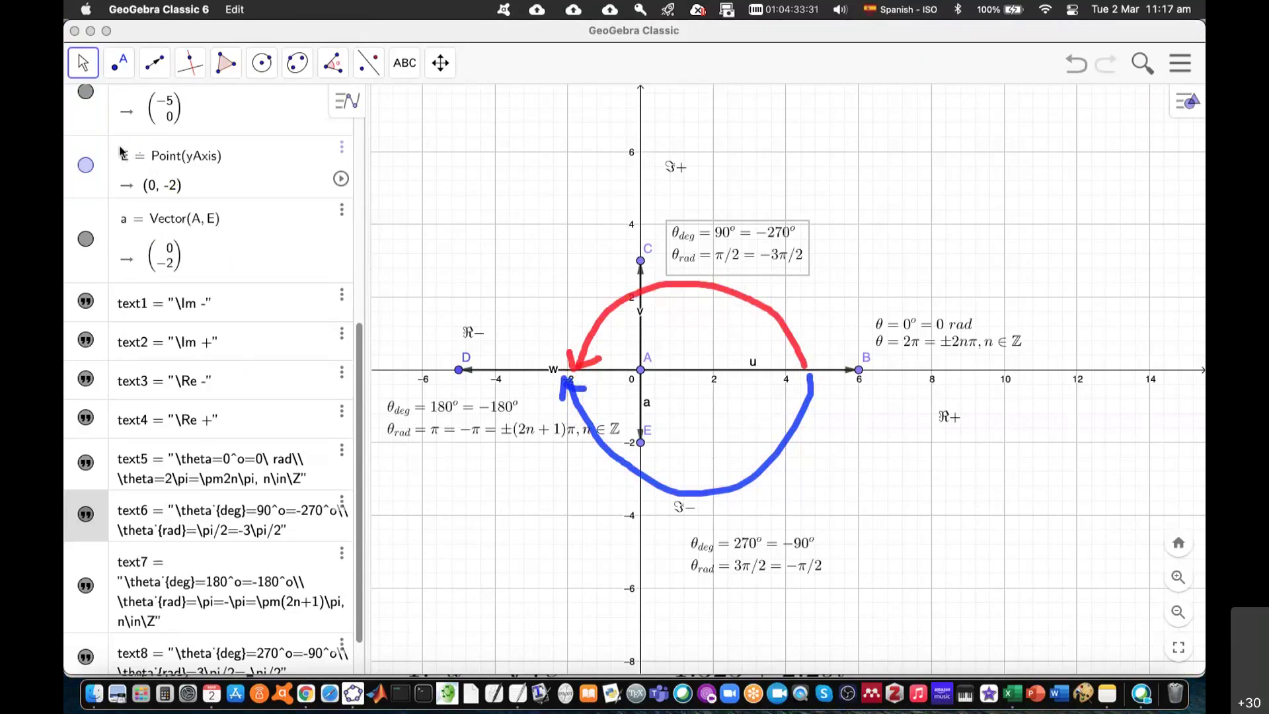
key("Escape")
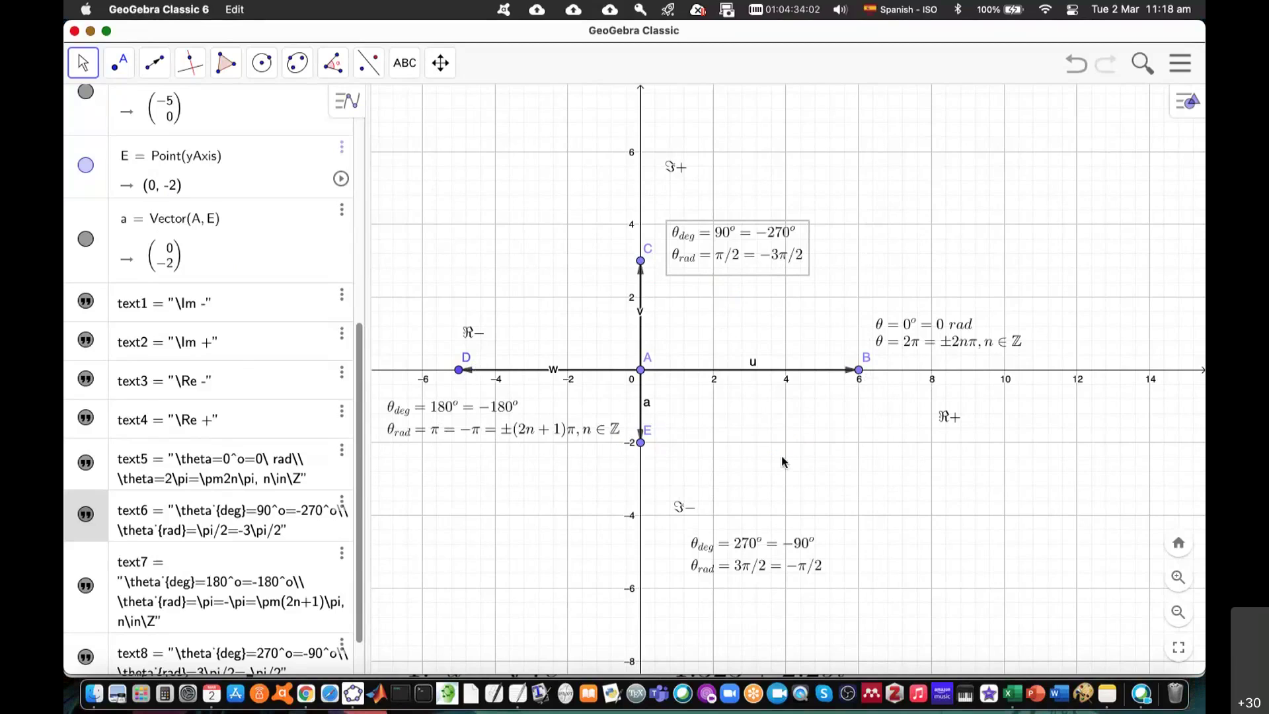
Switch to the Overleaf document and go to the LaTeX source of the section "Ejercicios Parte 3:Convertir de cartesiano a polar"
left_click(91, 31)
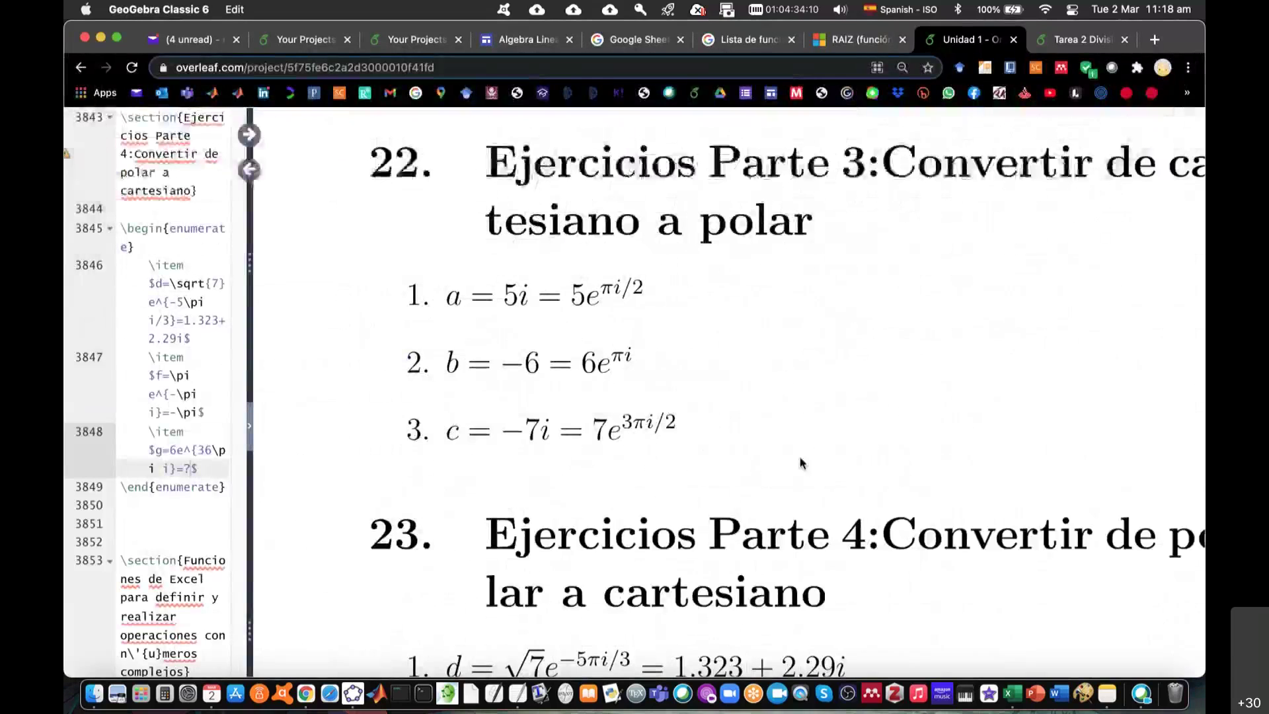
scroll(800, 457, "up", 1)
scroll(799, 457, "up", 4)
scroll(800, 457, "down", 4)
scroll(801, 463, "down", 1)
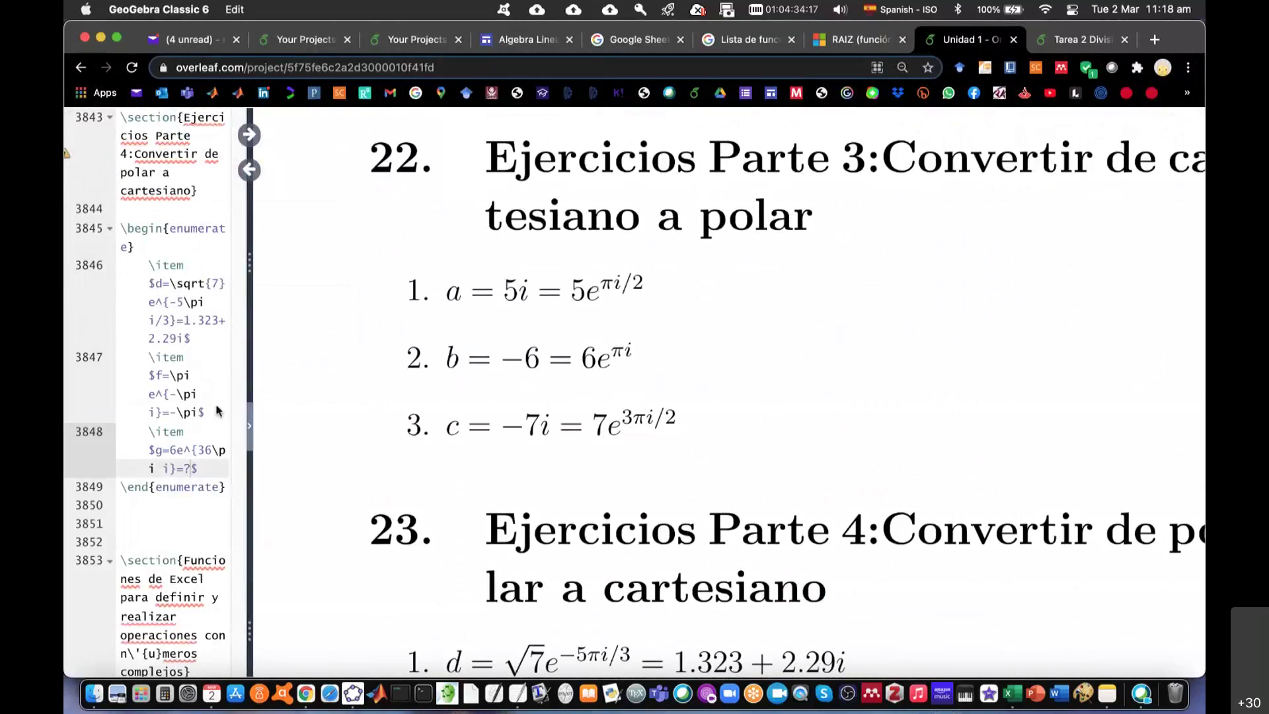
scroll(218, 411, "down", 3)
scroll(218, 411, "up", 4)
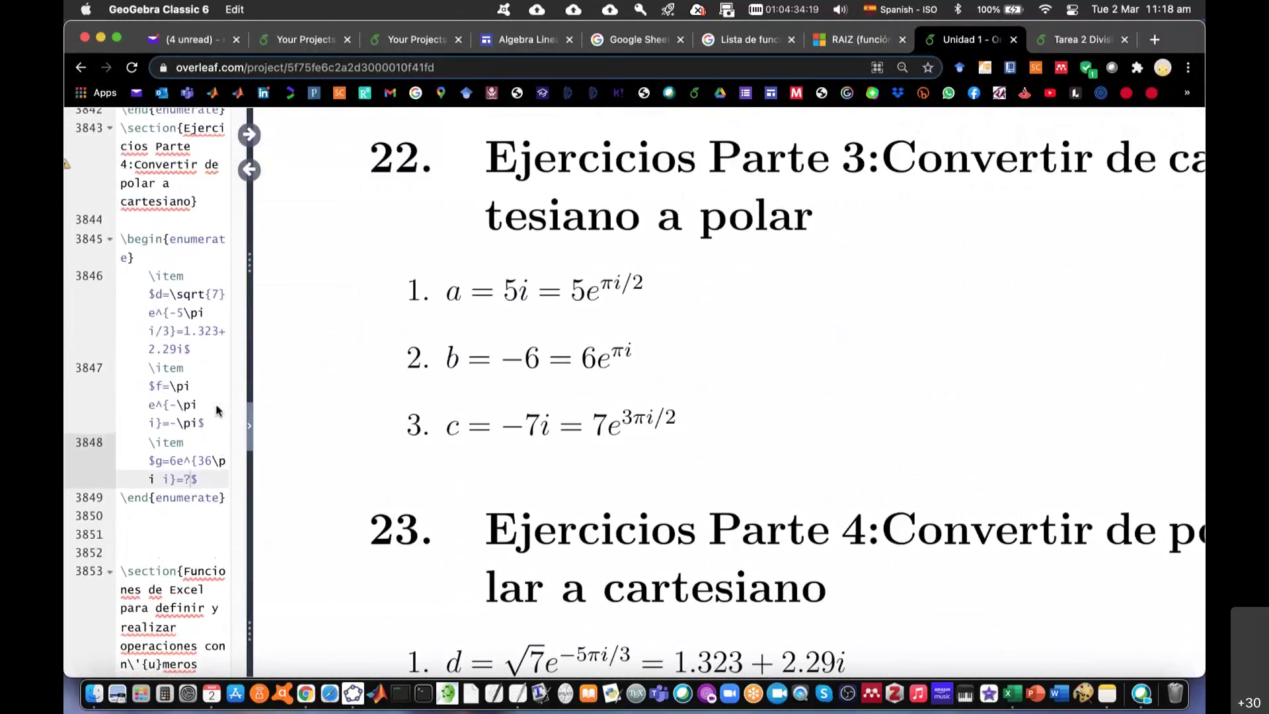
double_click(539, 191)
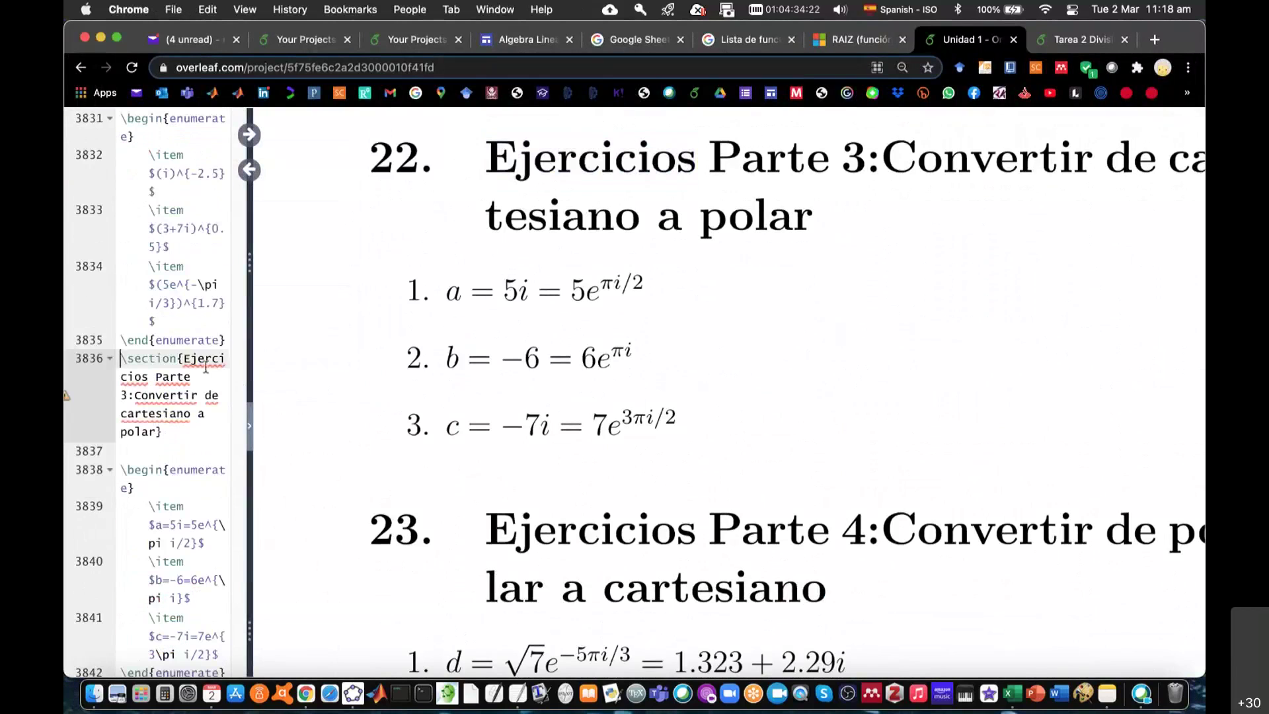
Add an empty line after the last item of the "Ejercicios Parte 2" enumerate list in the LaTeX source
left_click(193, 324)
key("Return")
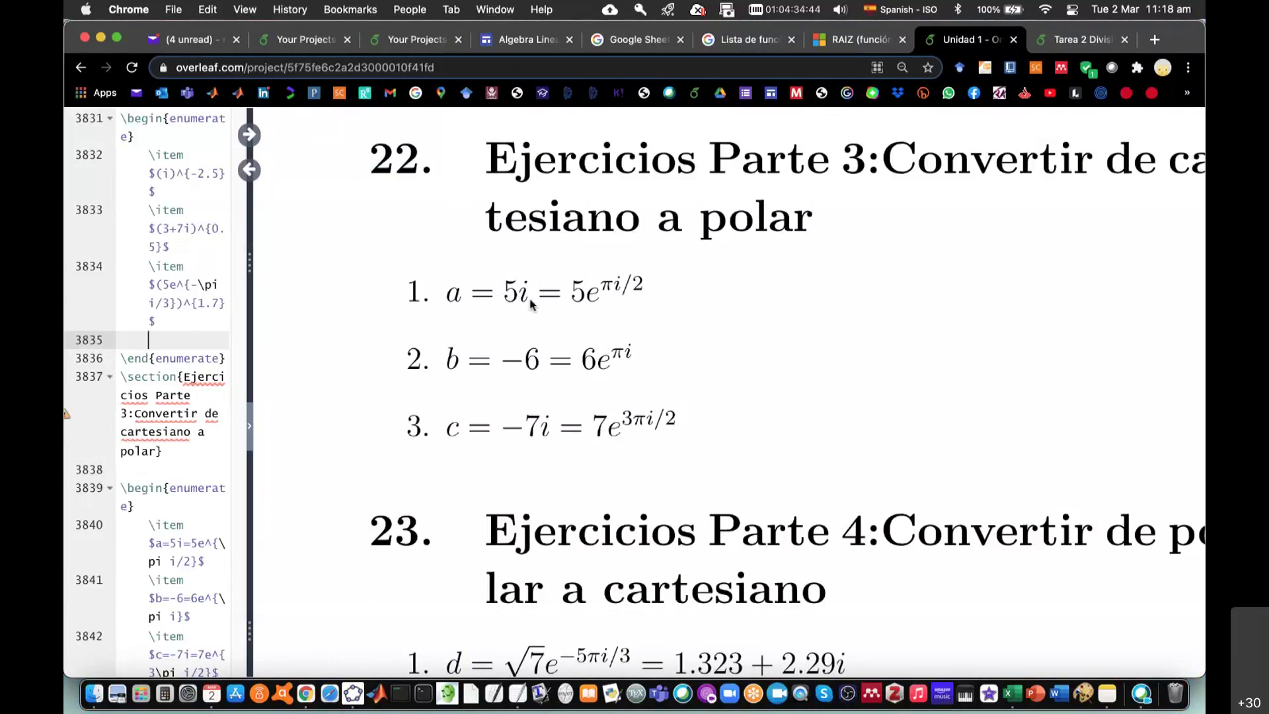
Switch to GeoGebra and plot points for exercises a, b and c at about (0, 5.13), (-6, 0) and about (0, -6.93), consulting Overleaf in between
left_click(352, 694)
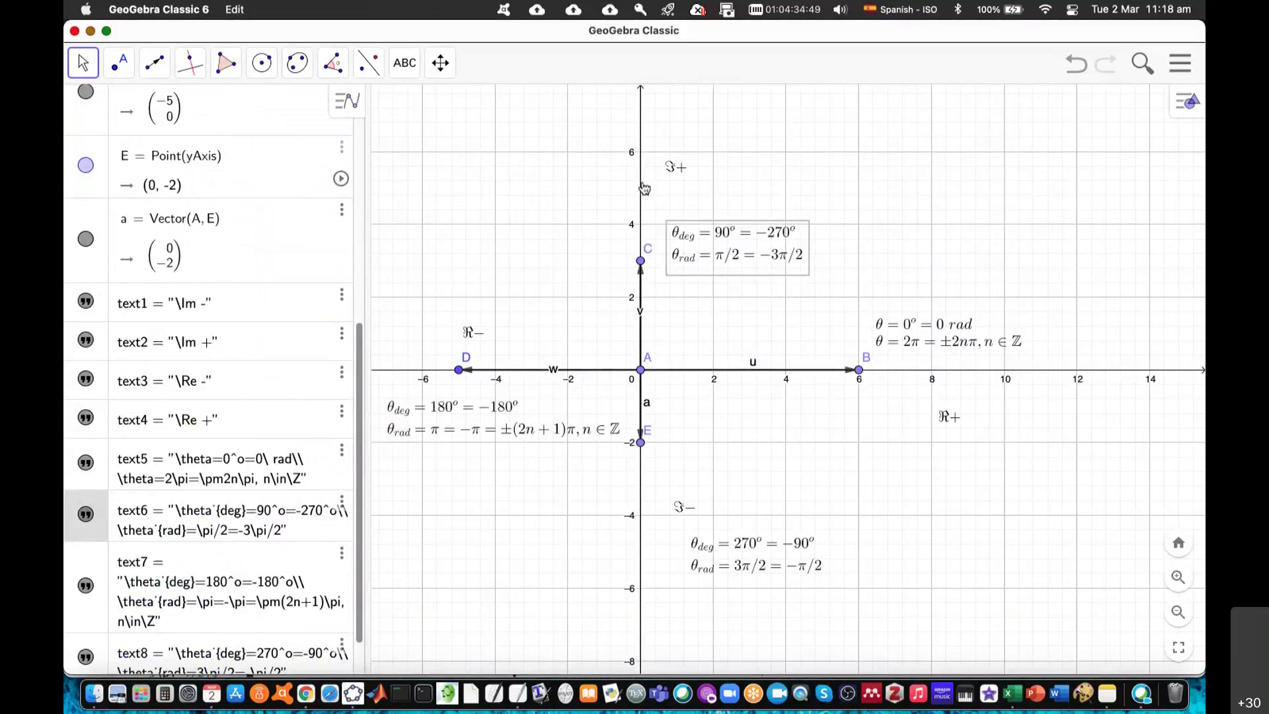
left_click(123, 63)
left_click(641, 184)
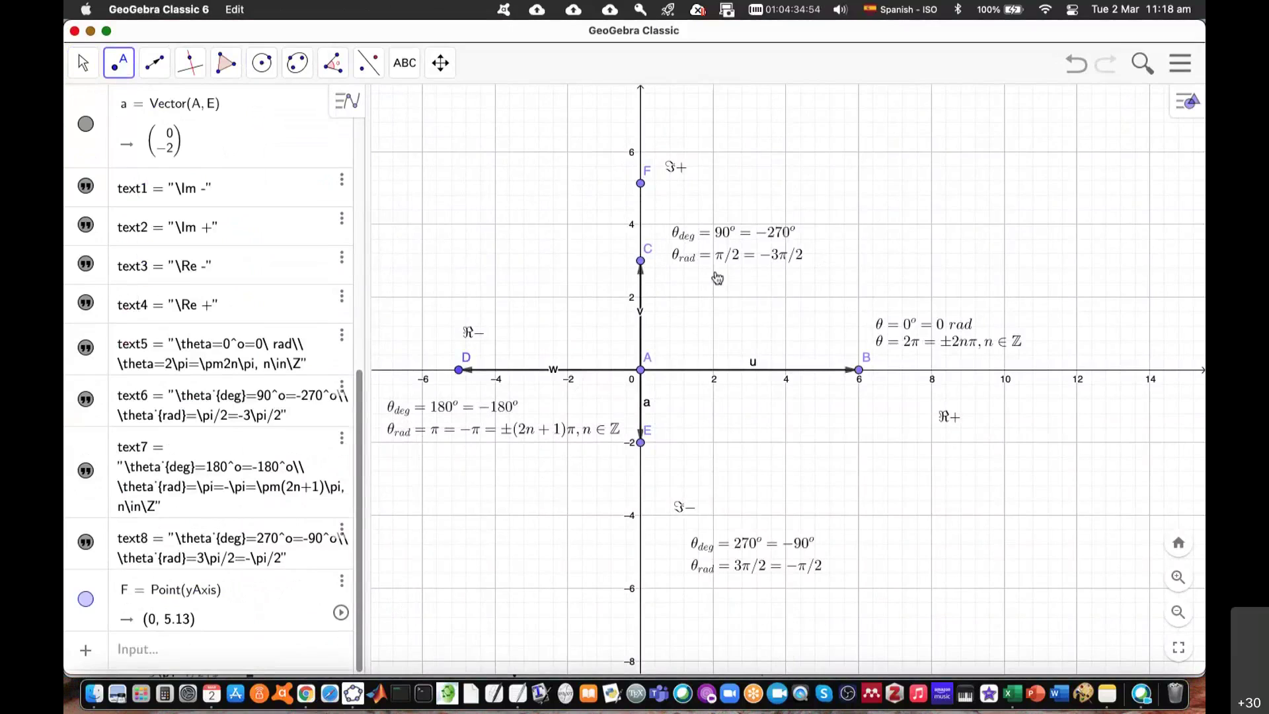
key("super+Tab")
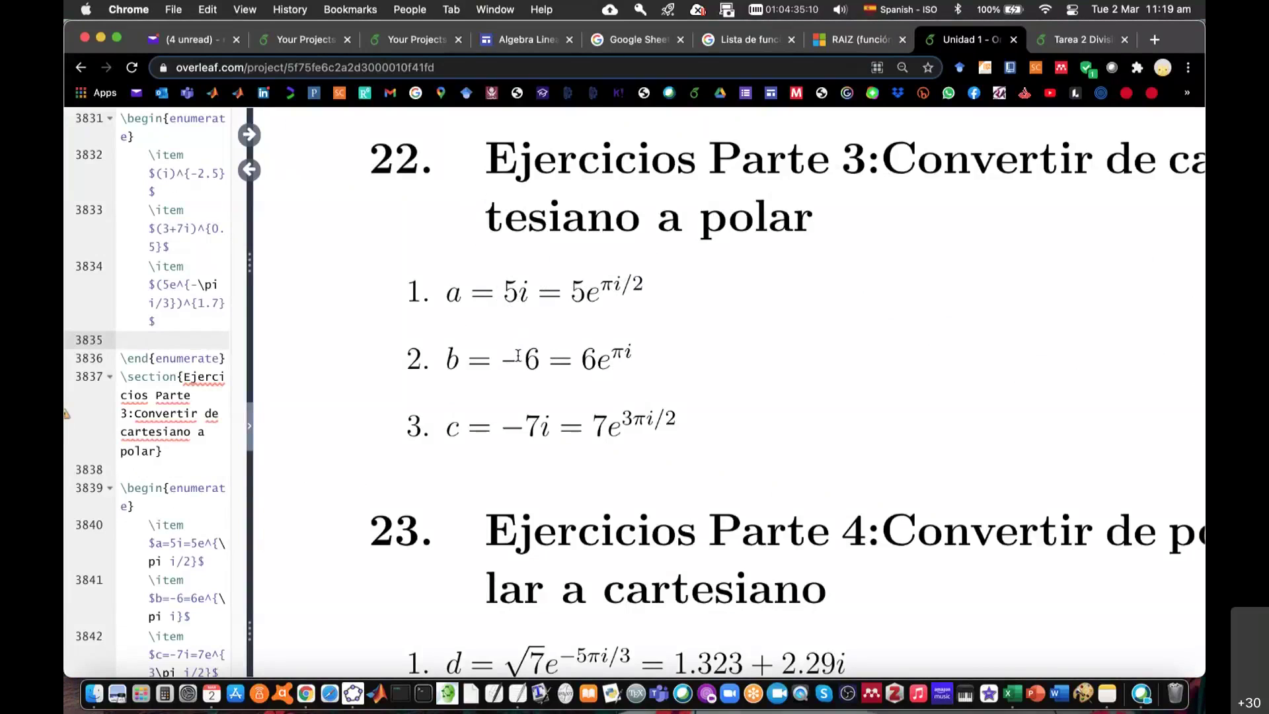
key("super+Tab")
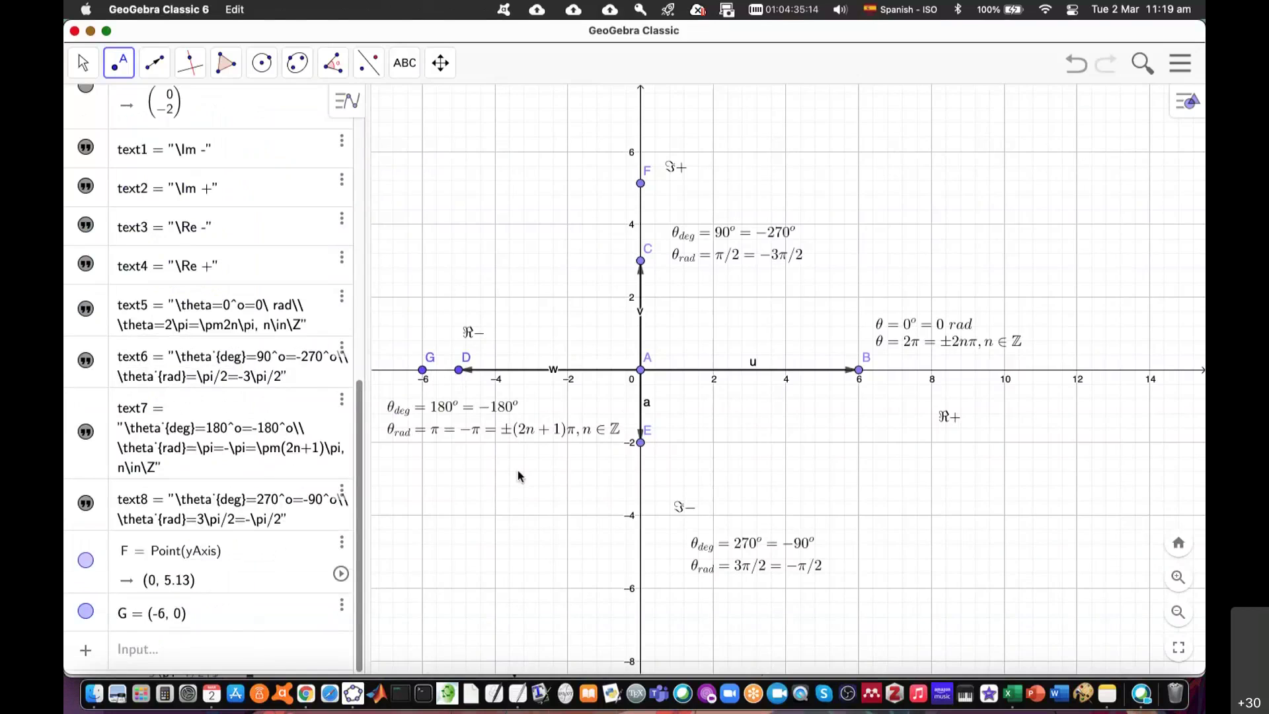
key("super+Tab")
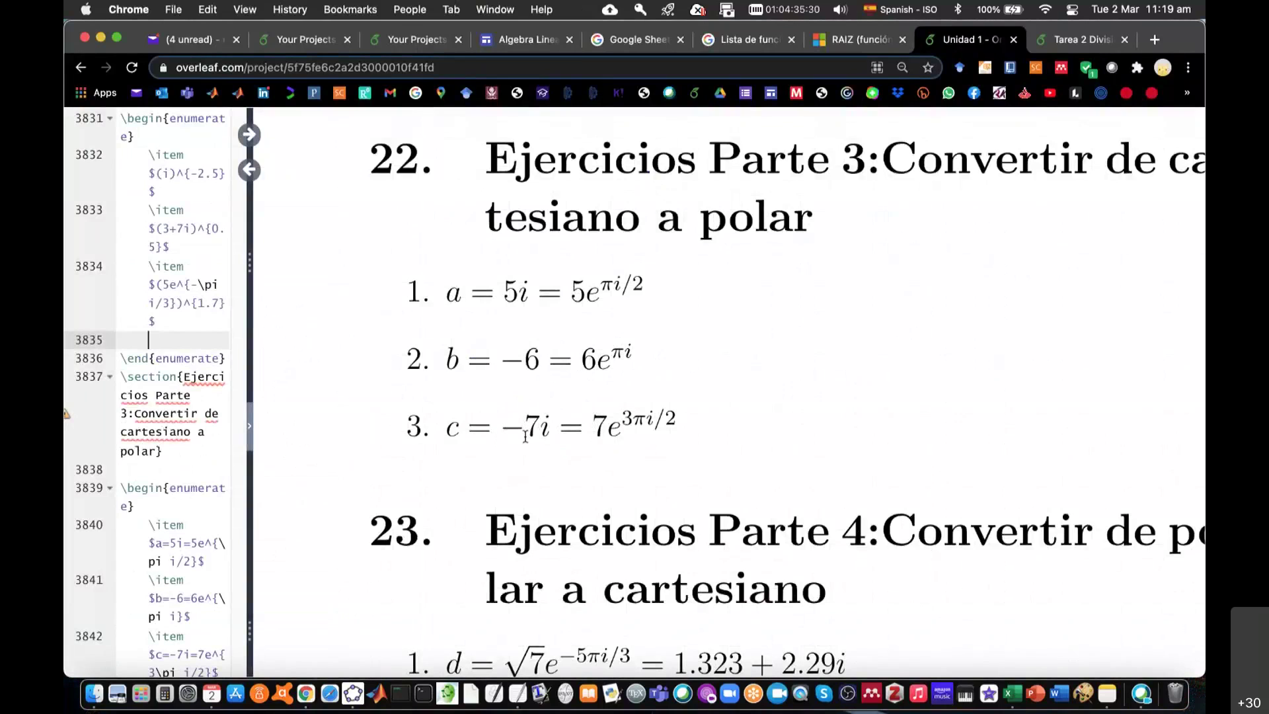
key("super+Tab")
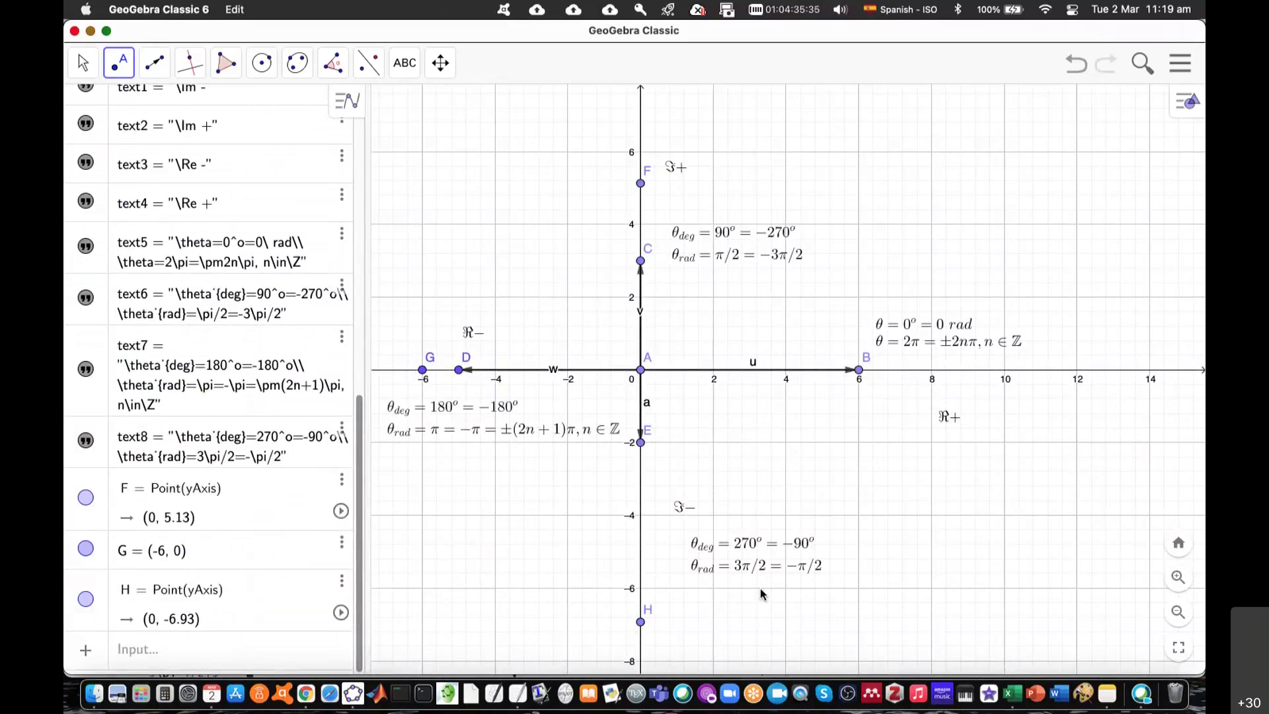
Return to Overleaf, add the item $h=\pi=$ at the end of the Parte 2 list, and insert a blank line after that list
key("super+Tab")
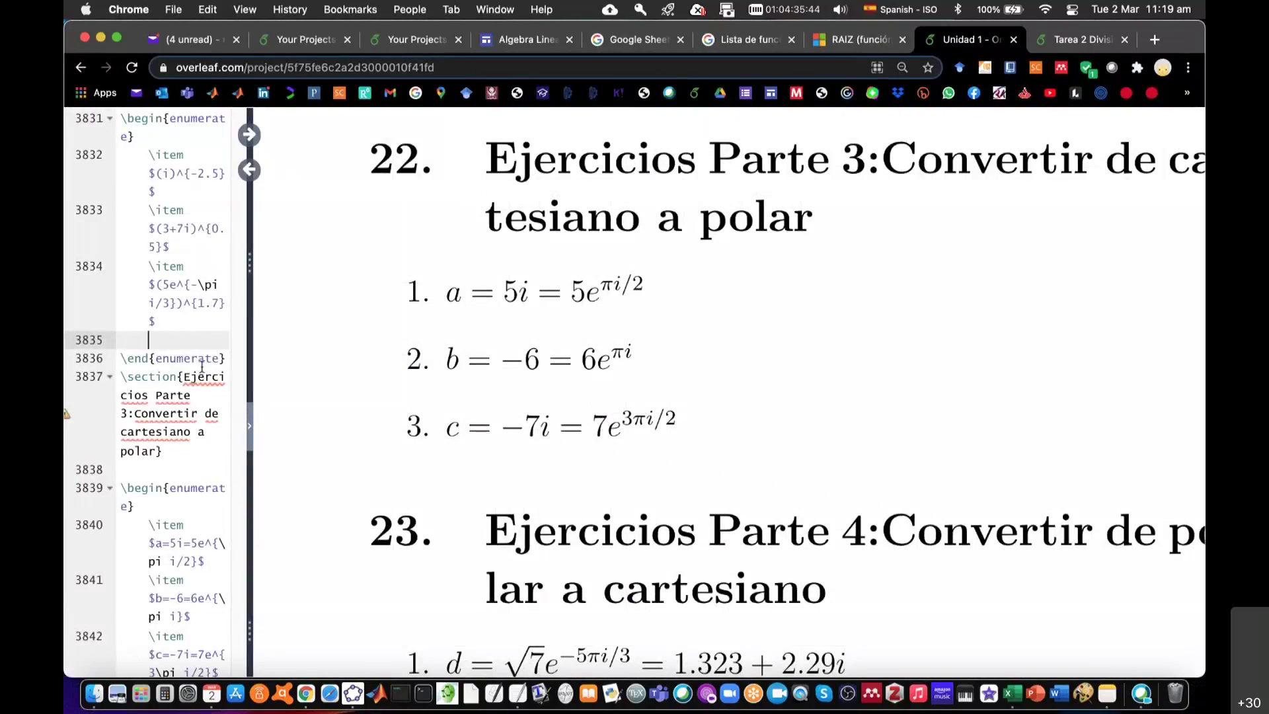
type("\\item ")
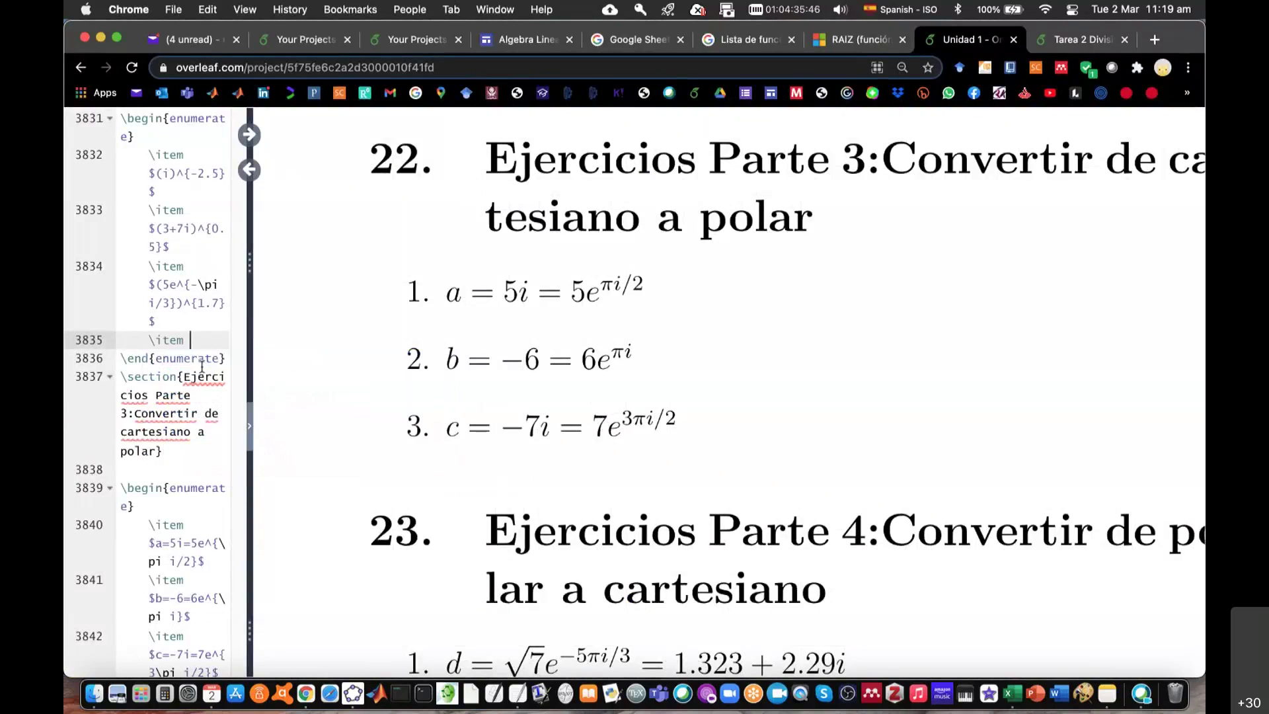
type("$$")
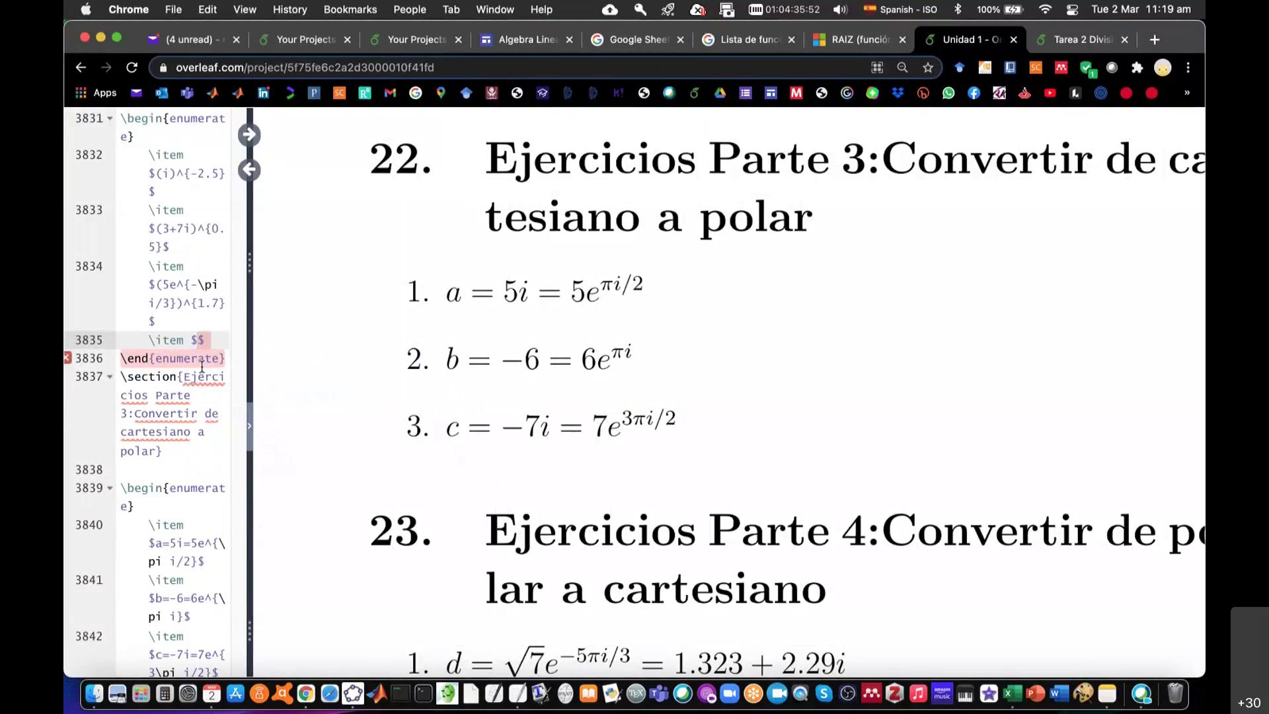
type("\\pi")
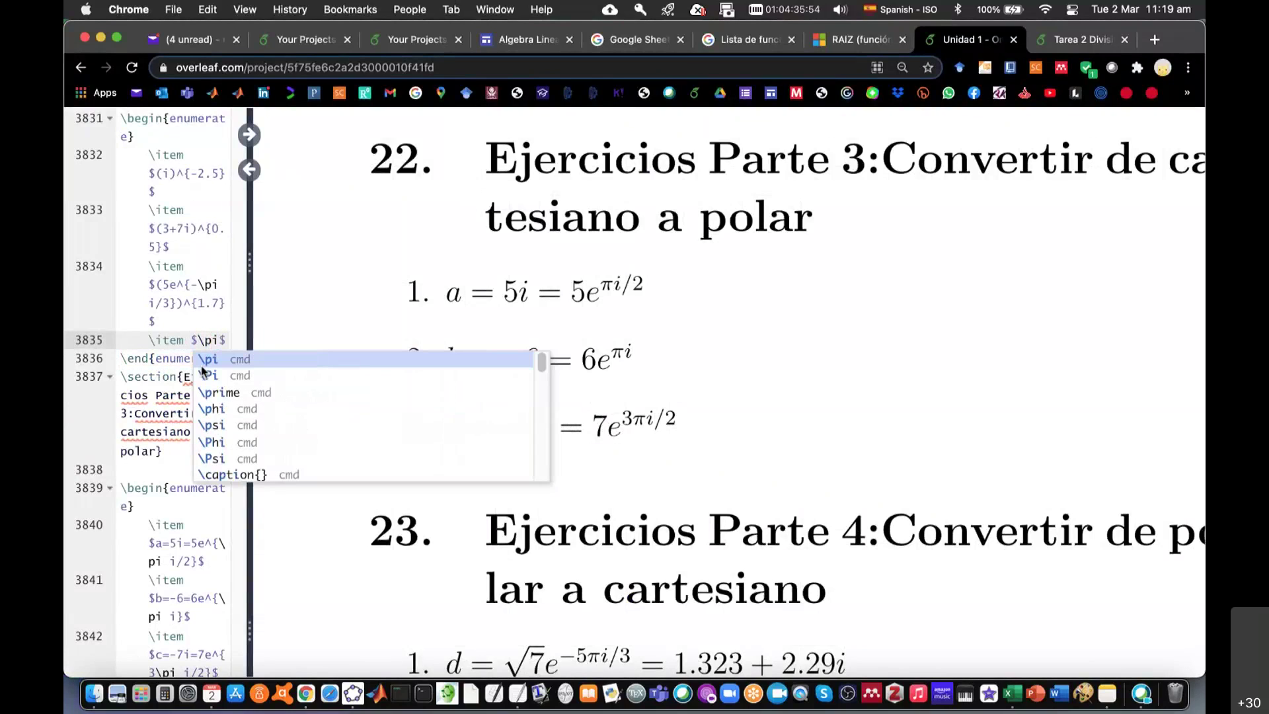
key("Right")
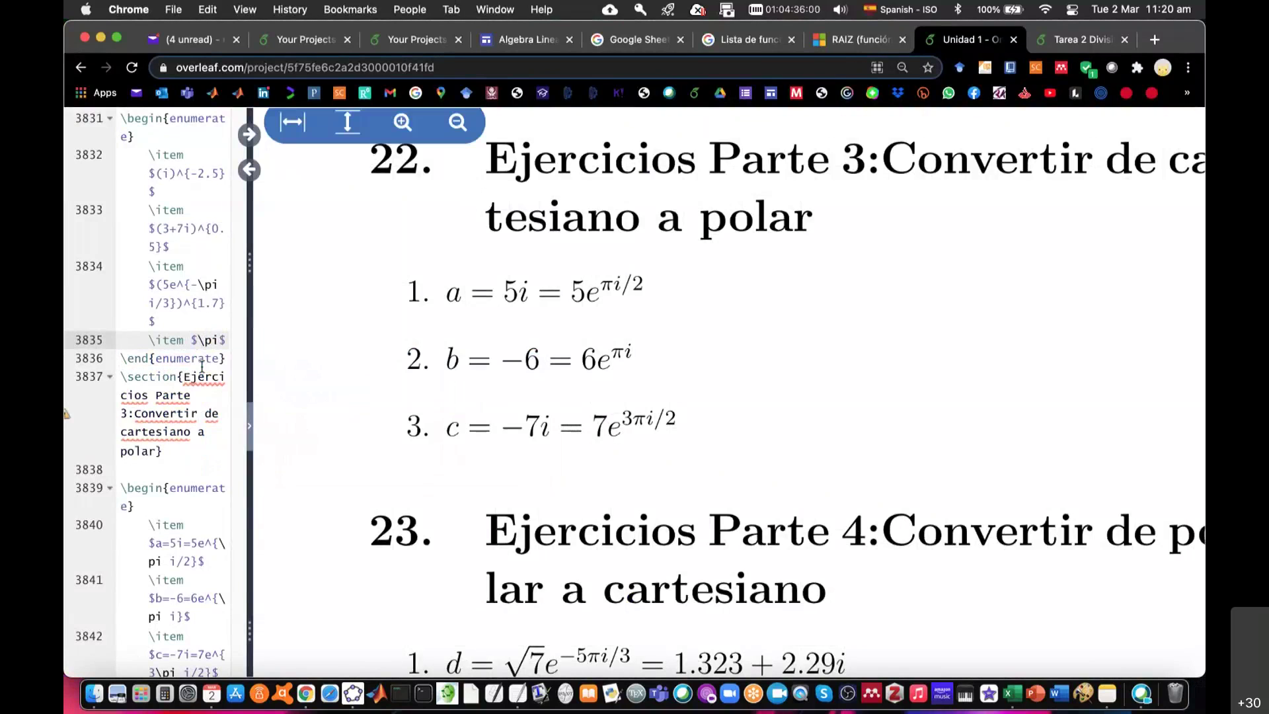
type("h=")
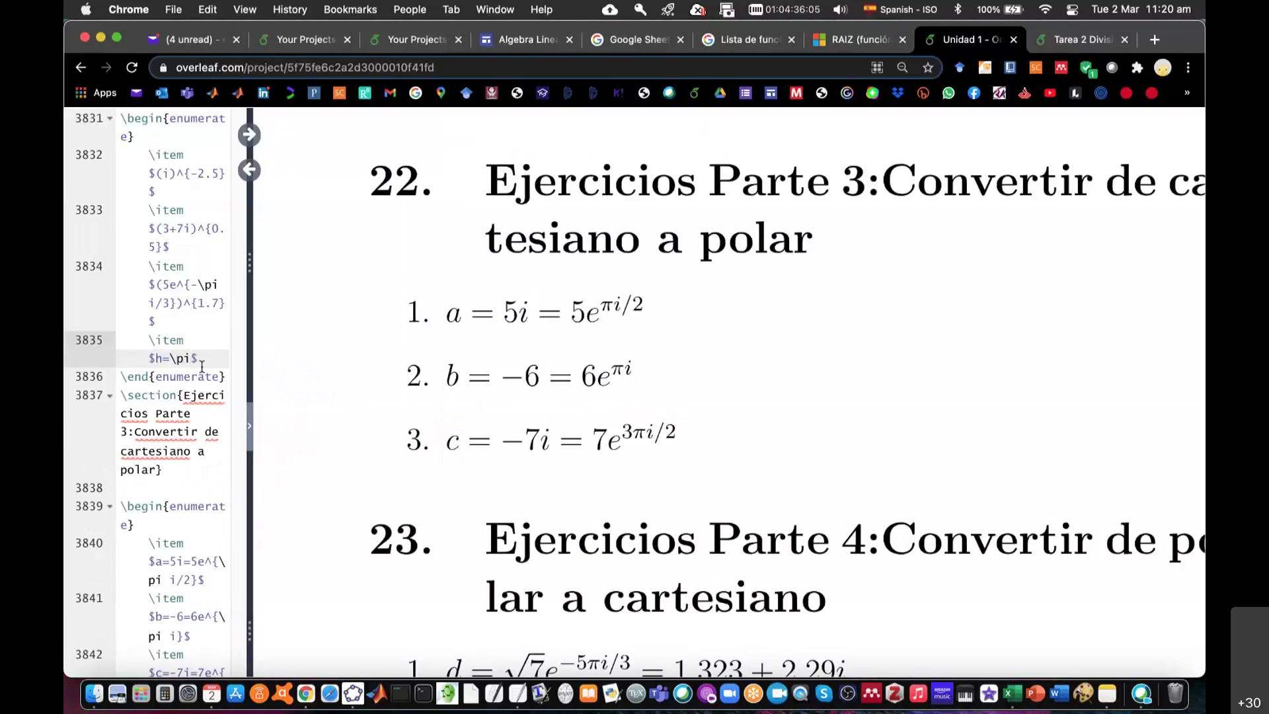
type("=")
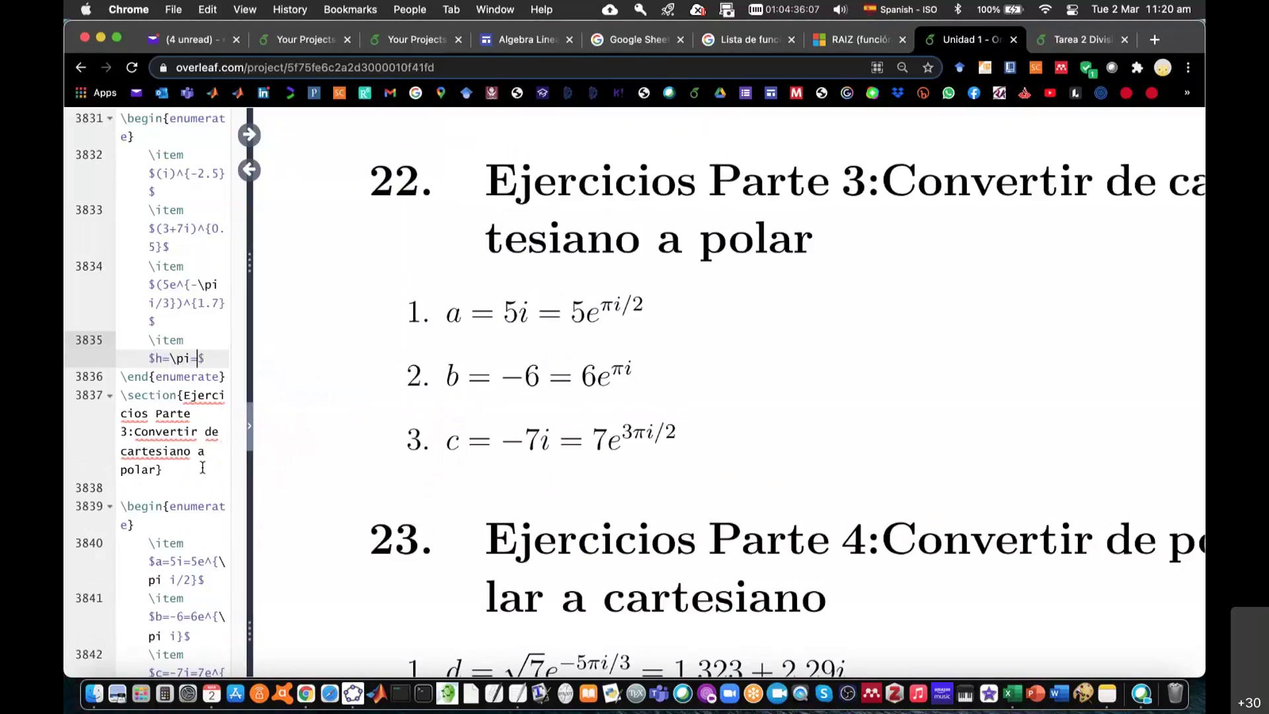
left_click(226, 378)
key("Return")
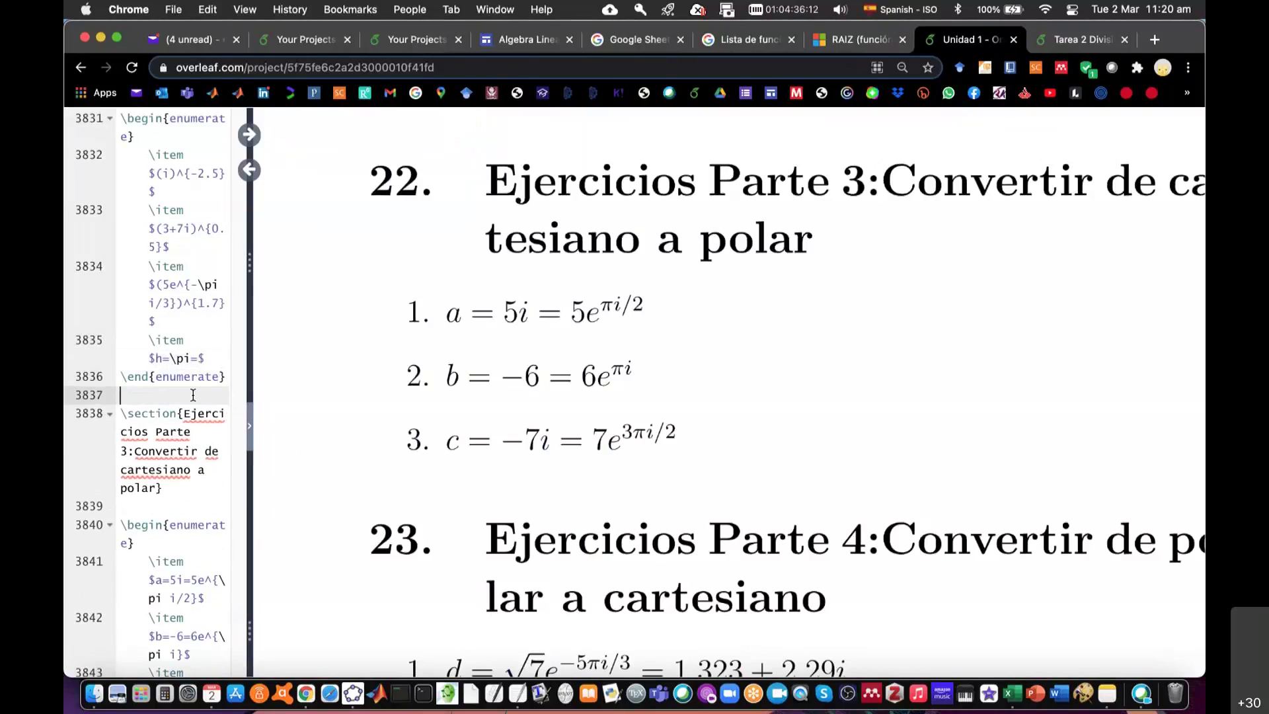
Move the item $h=\pi=$ from the Parte 2 list to the end of the Parte 3 list and align its indentation with the other items
scroll(193, 395, "up", 3)
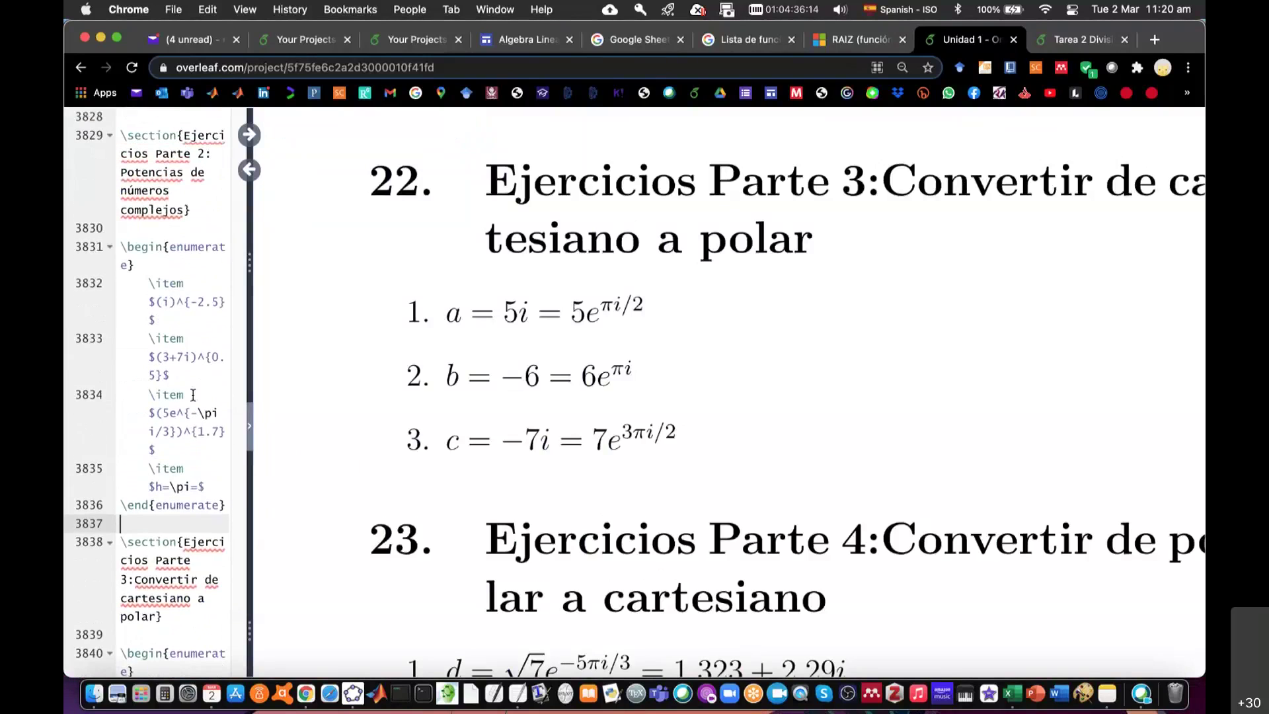
scroll(558, 399, "up", 3)
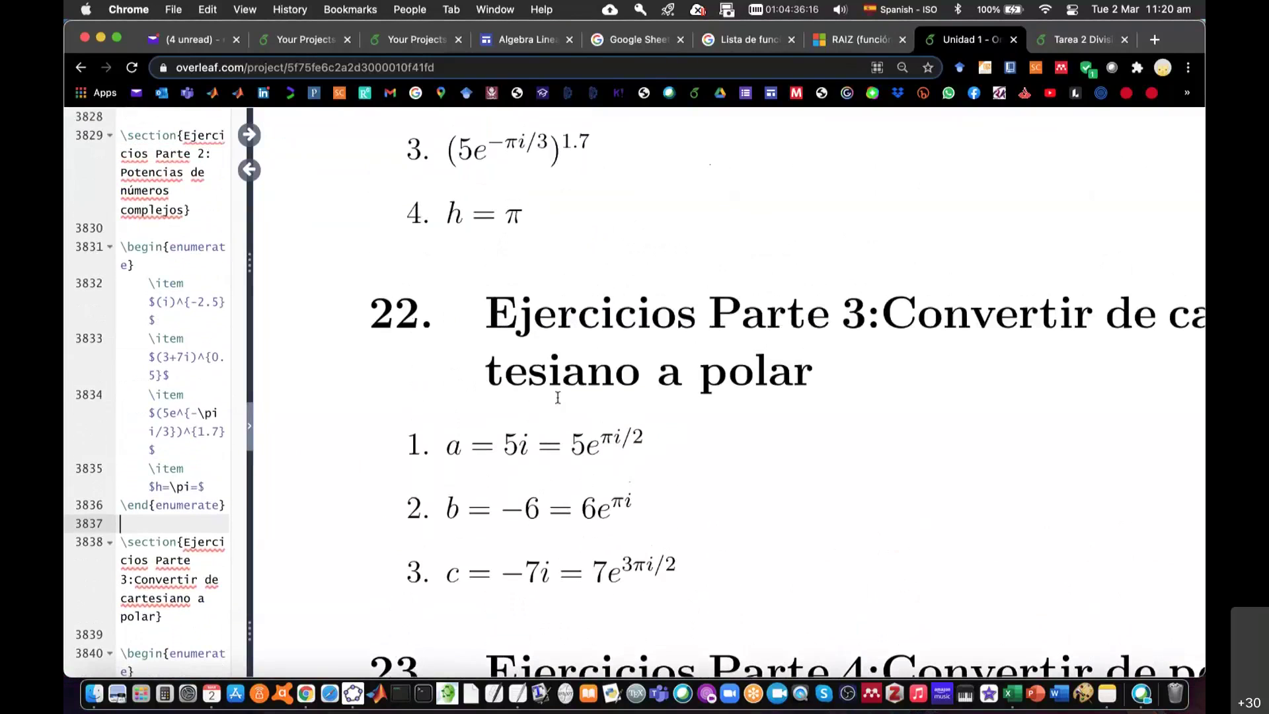
left_click_drag(211, 487, 79, 472)
key("super+c")
key("BackSpace")
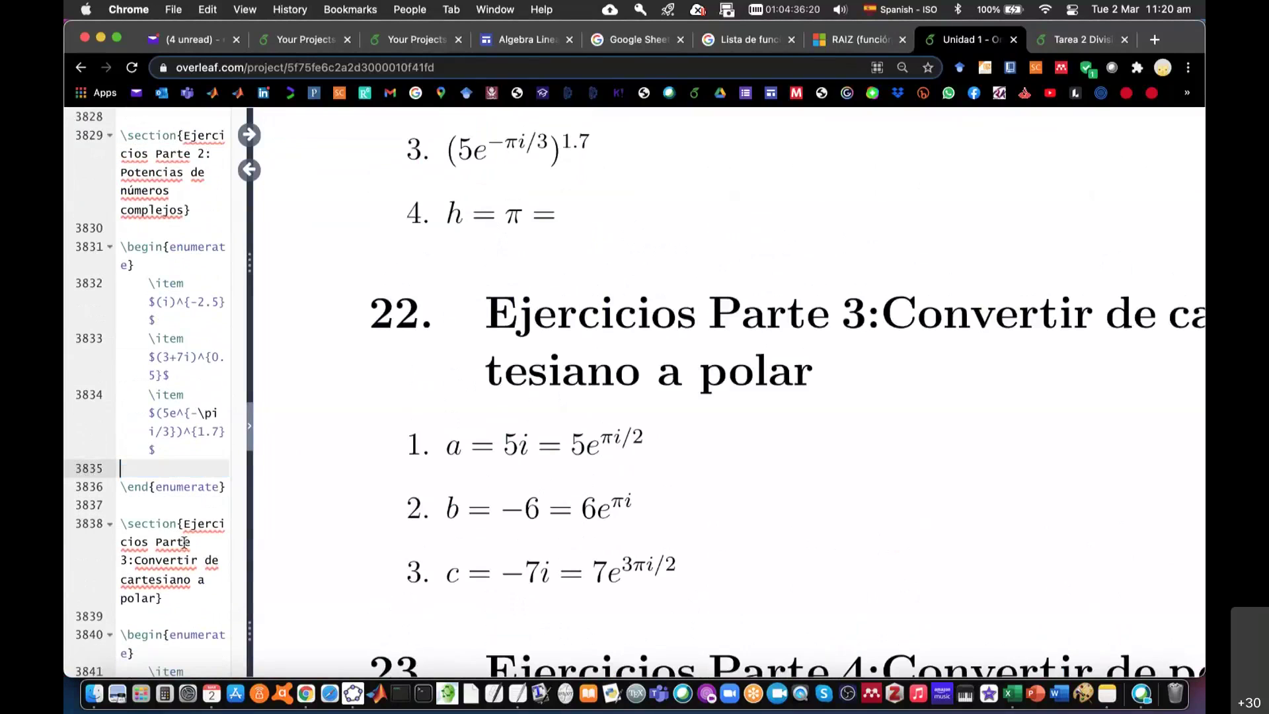
scroll(214, 450, "down", 5)
left_click(223, 444)
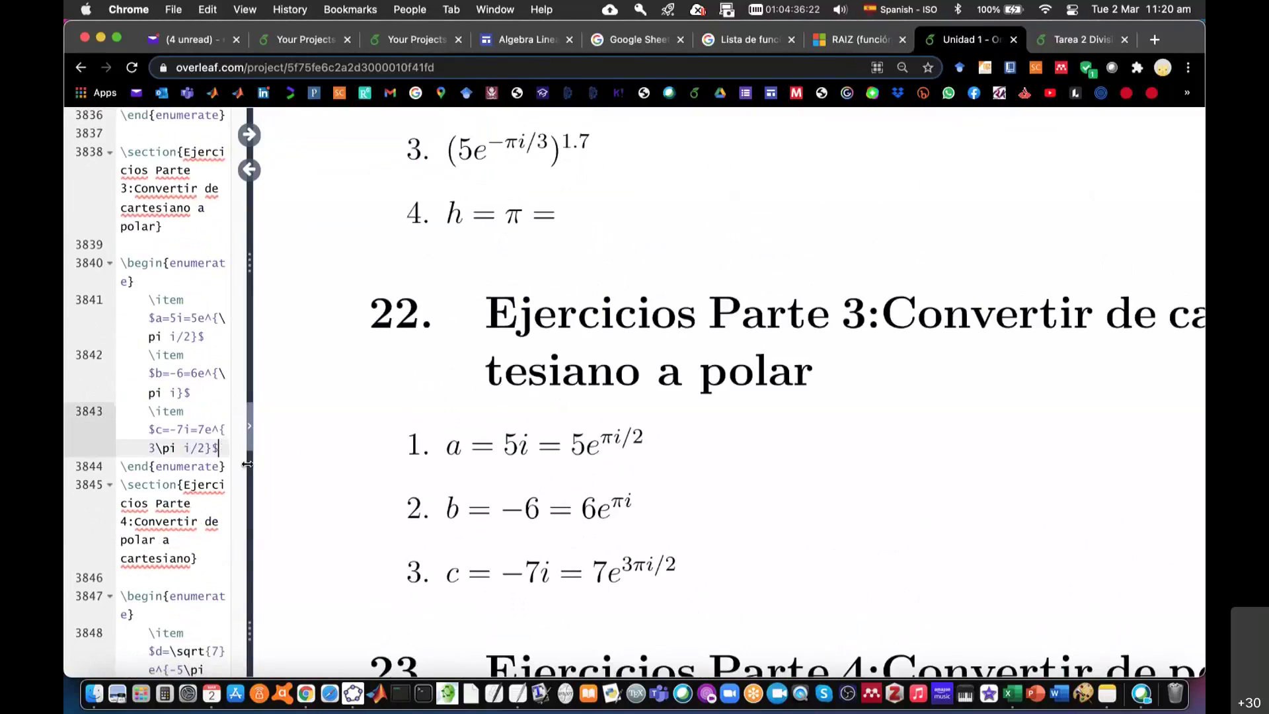
key("Return")
key("super+v")
scroll(510, 501, "down", 3)
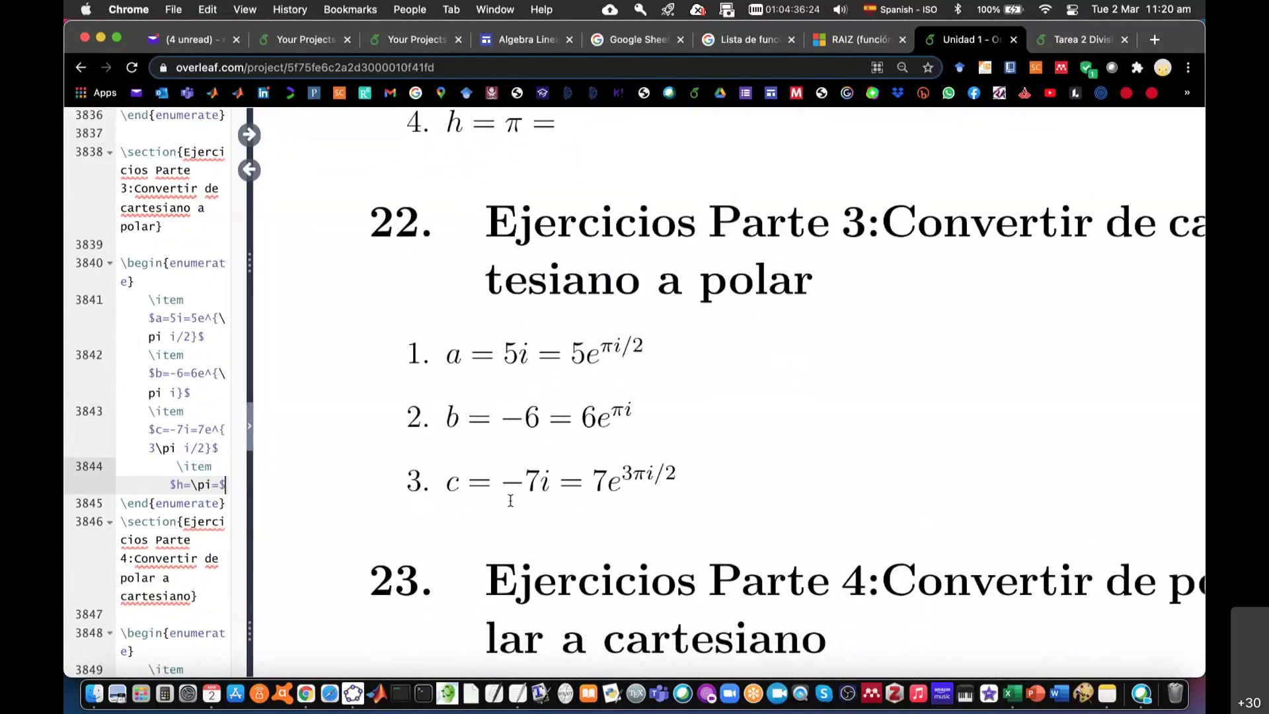
left_click(170, 457)
key("BackSpace")
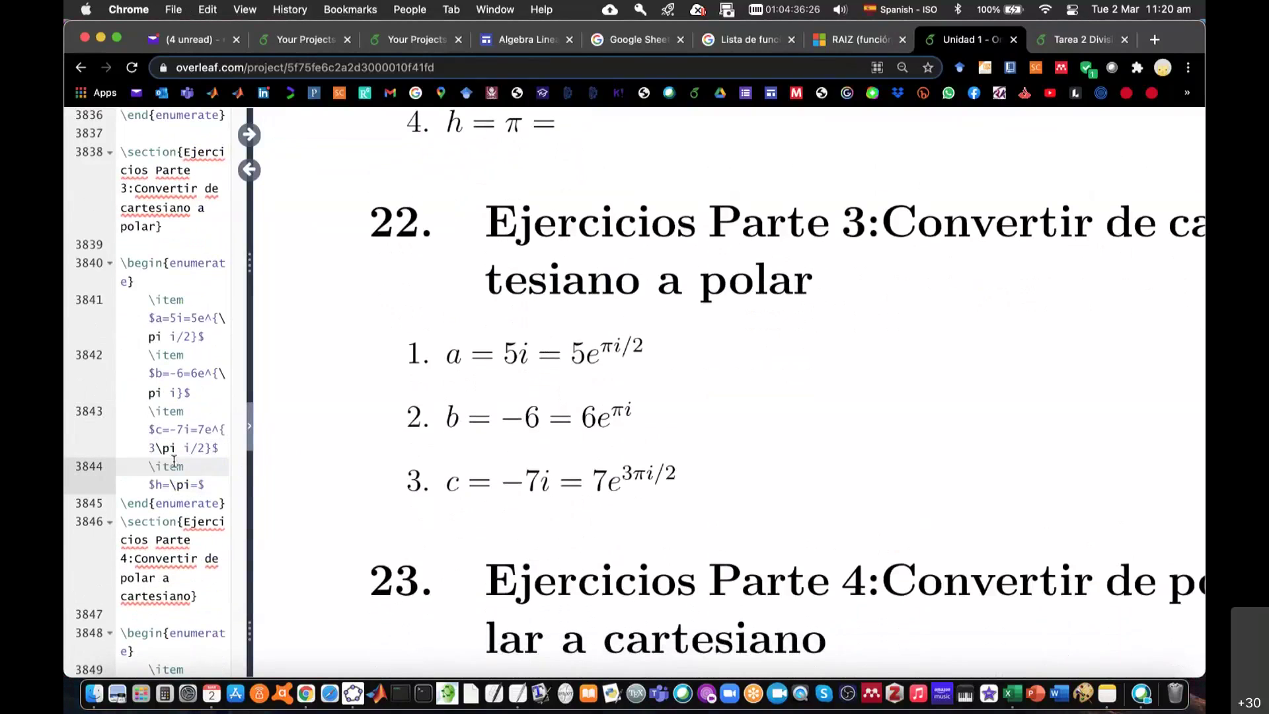
scroll(453, 492, "down", 2)
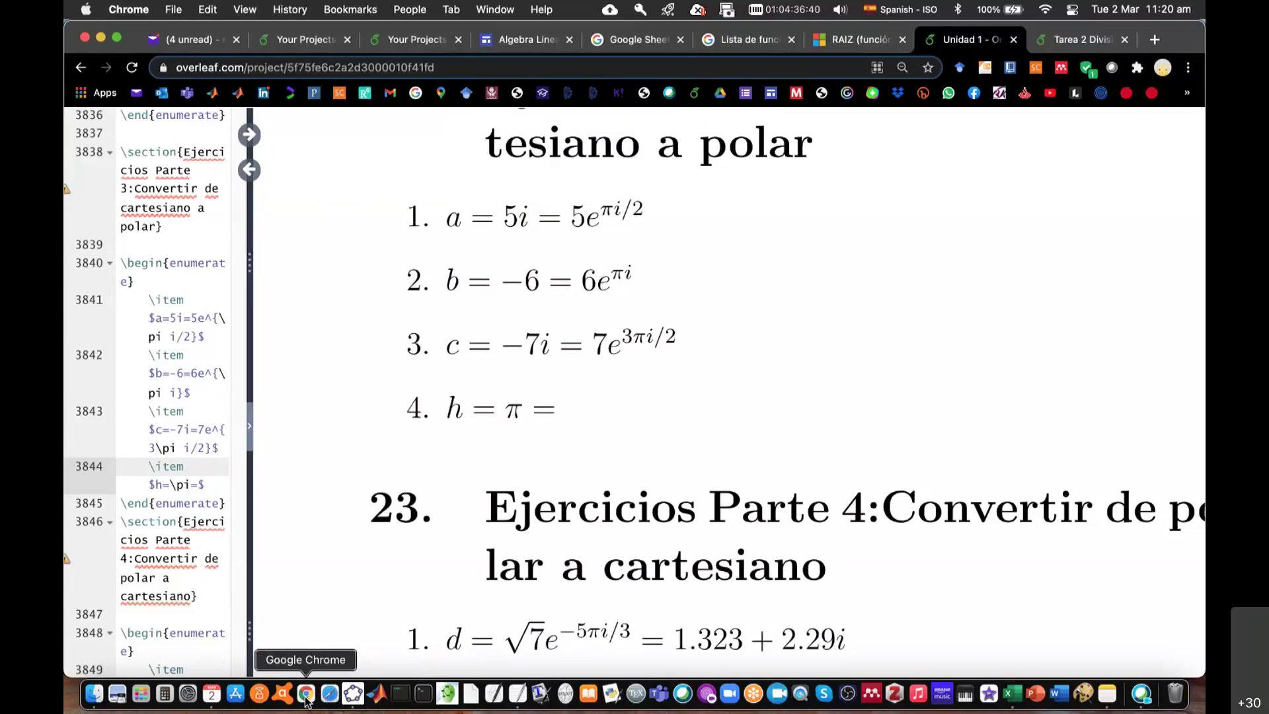
Switch to GeoGebra and reframe the graphics view so the axes, angle labels and points F, G and H fit in it
left_click(353, 693)
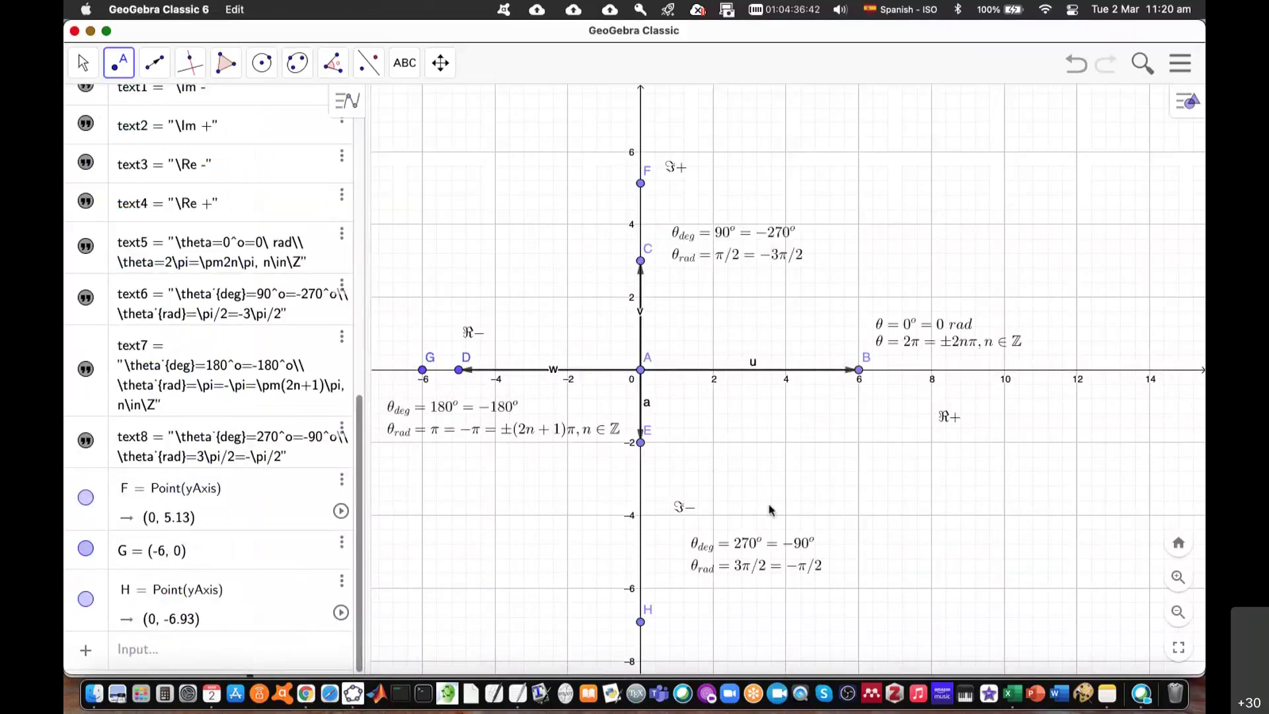
left_click_drag(830, 487, 920, 481)
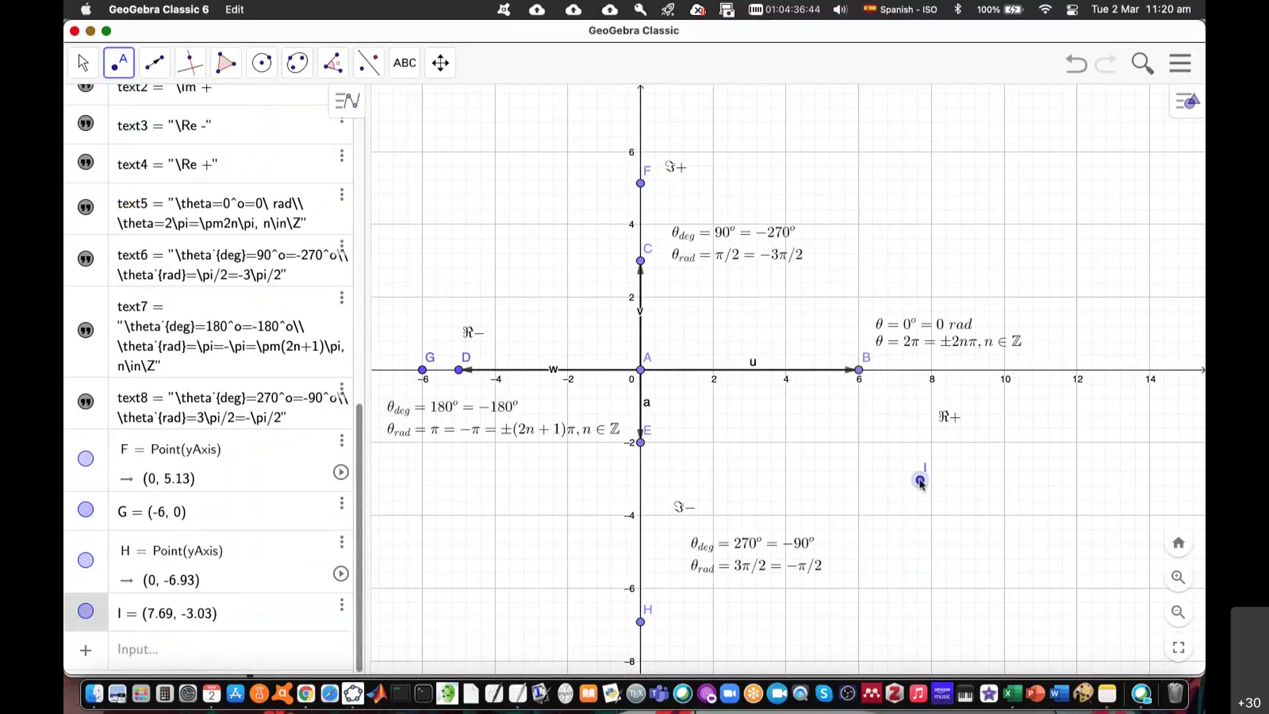
key("Escape")
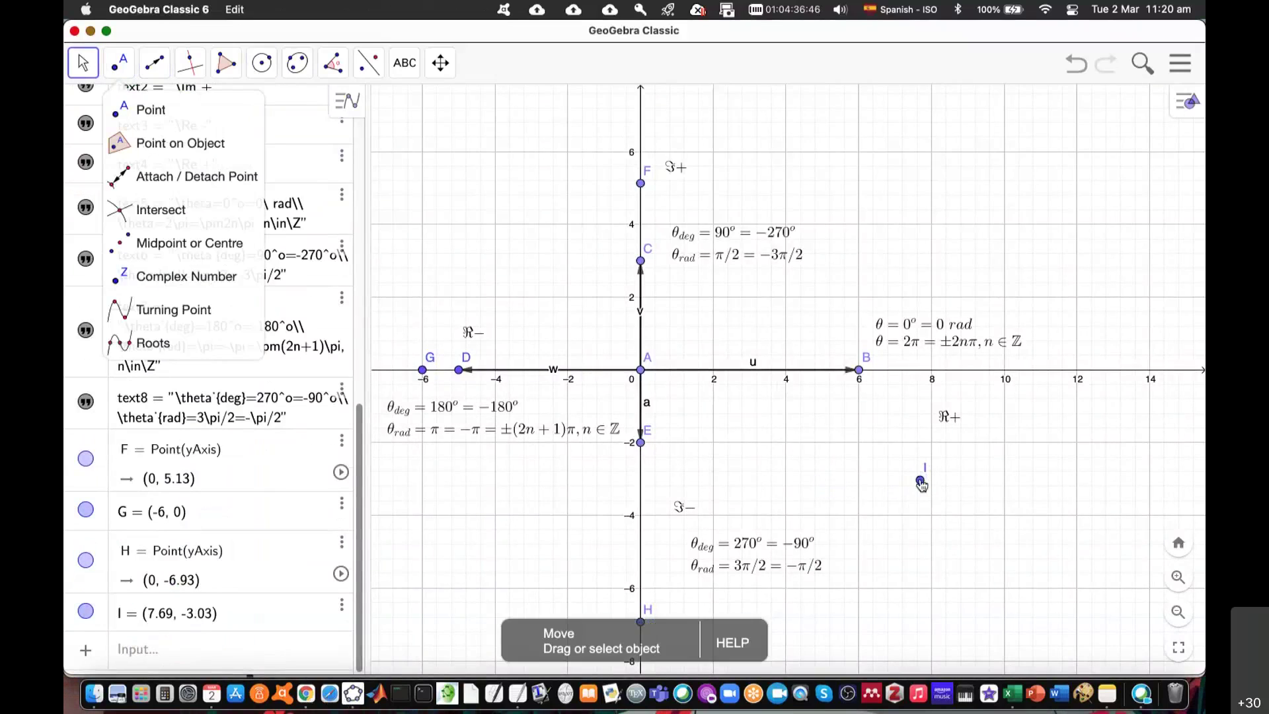
key("super+z")
left_click_drag(460, 218, 552, 211)
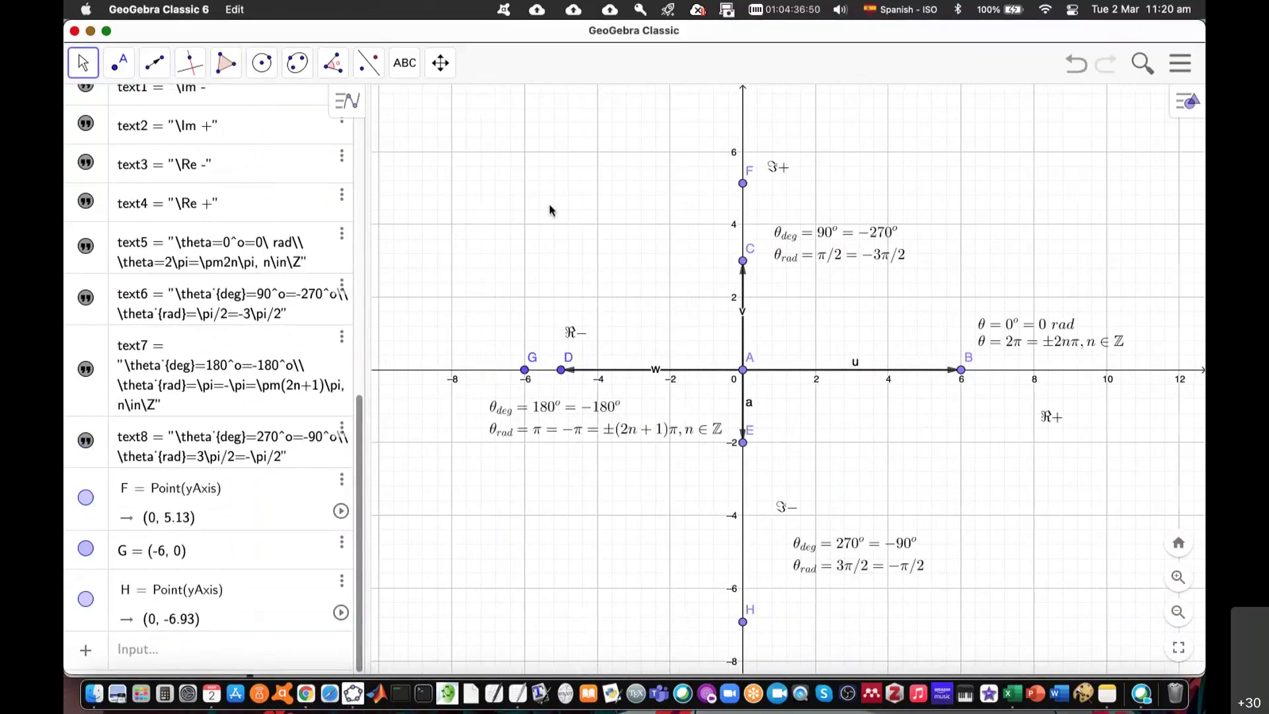
scroll(550, 208, "up", 5)
left_click_drag(511, 177, 503, 168)
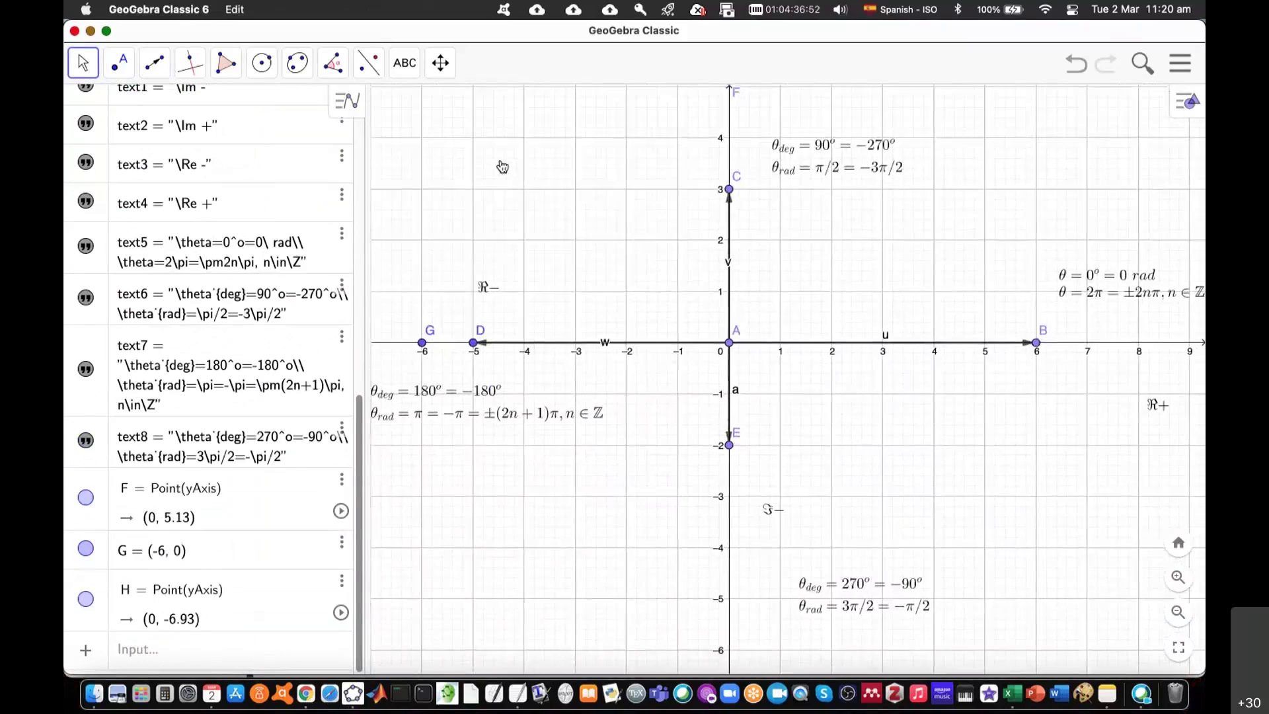
scroll(502, 168, "down", 3)
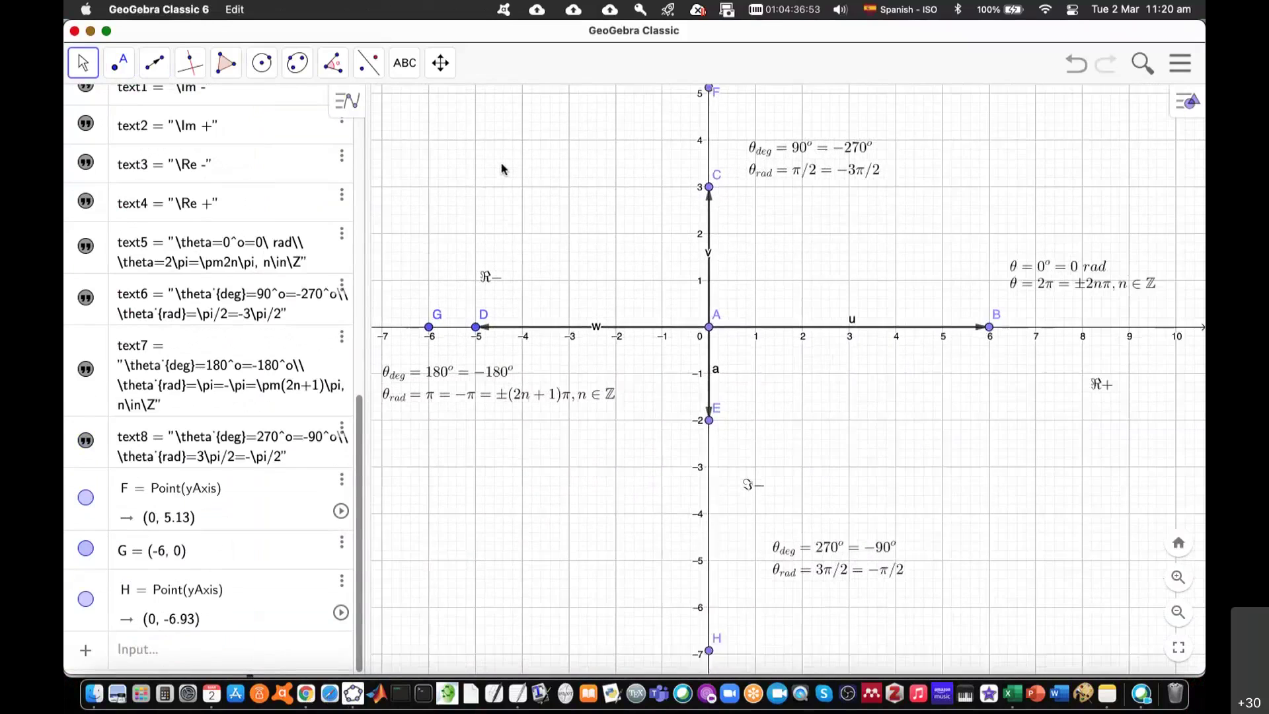
scroll(502, 168, "up", 3)
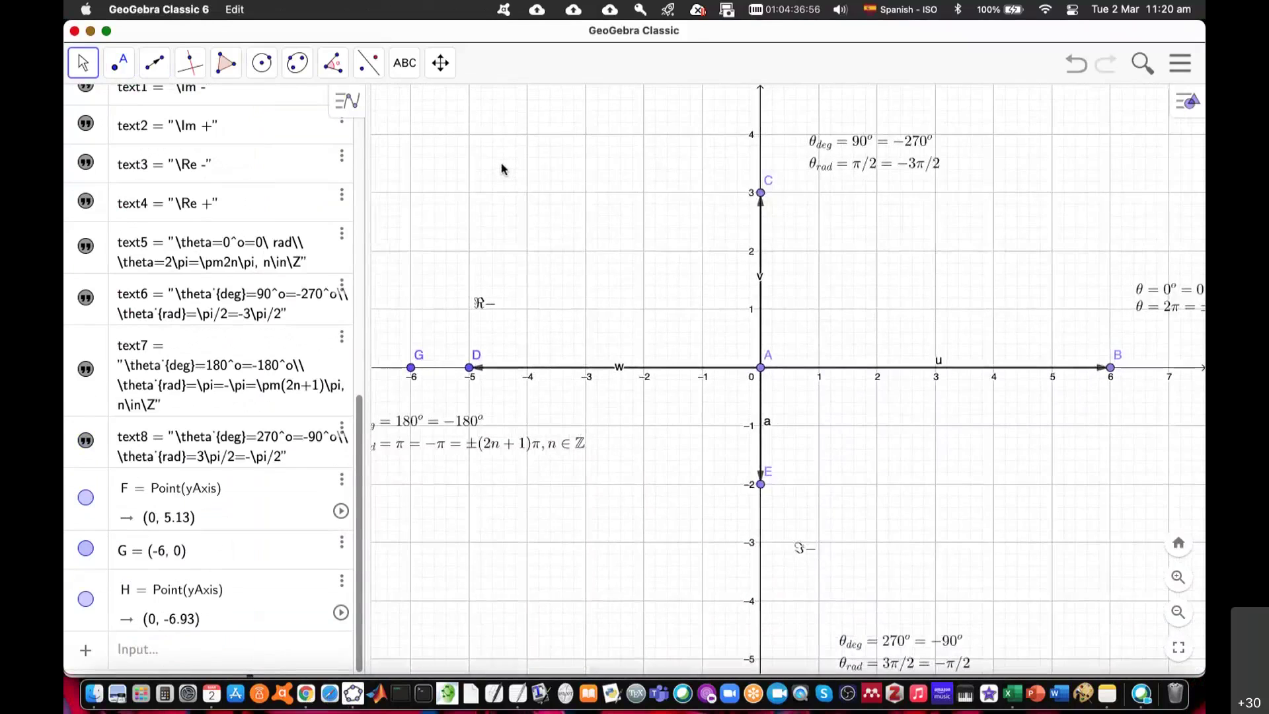
scroll(503, 168, "down", 3)
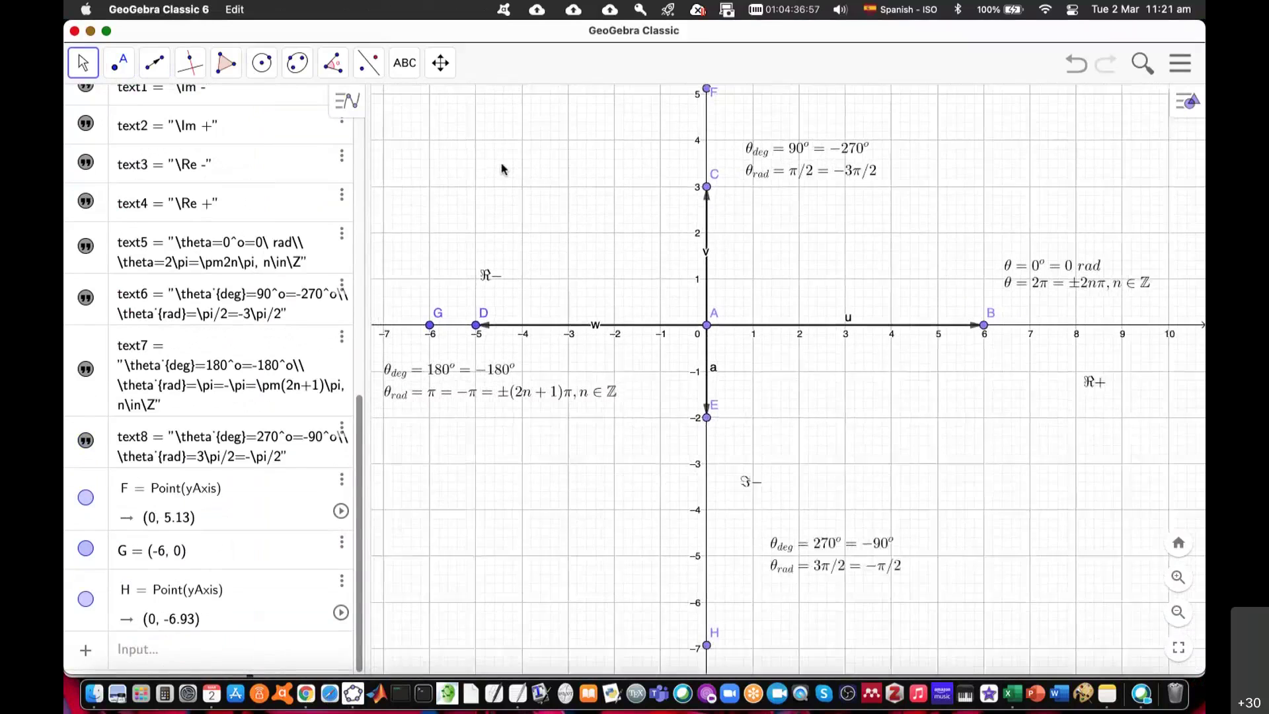
left_click(1181, 64)
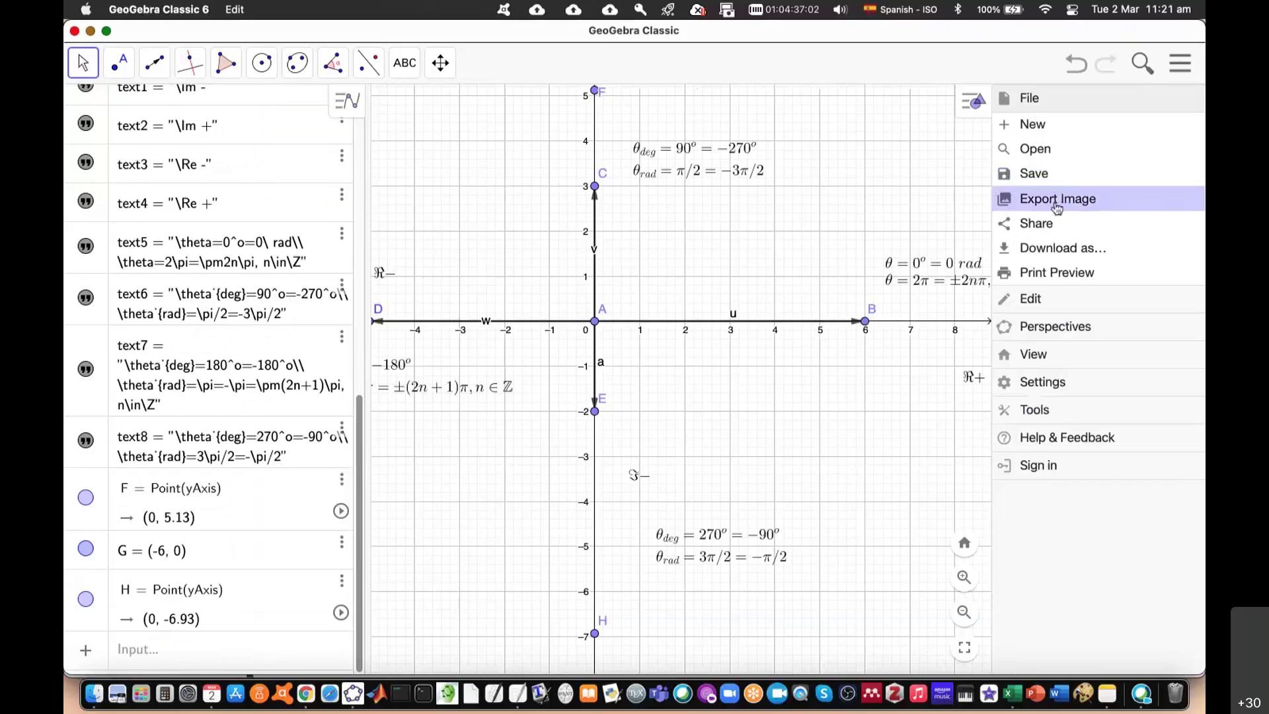
left_click(1061, 175)
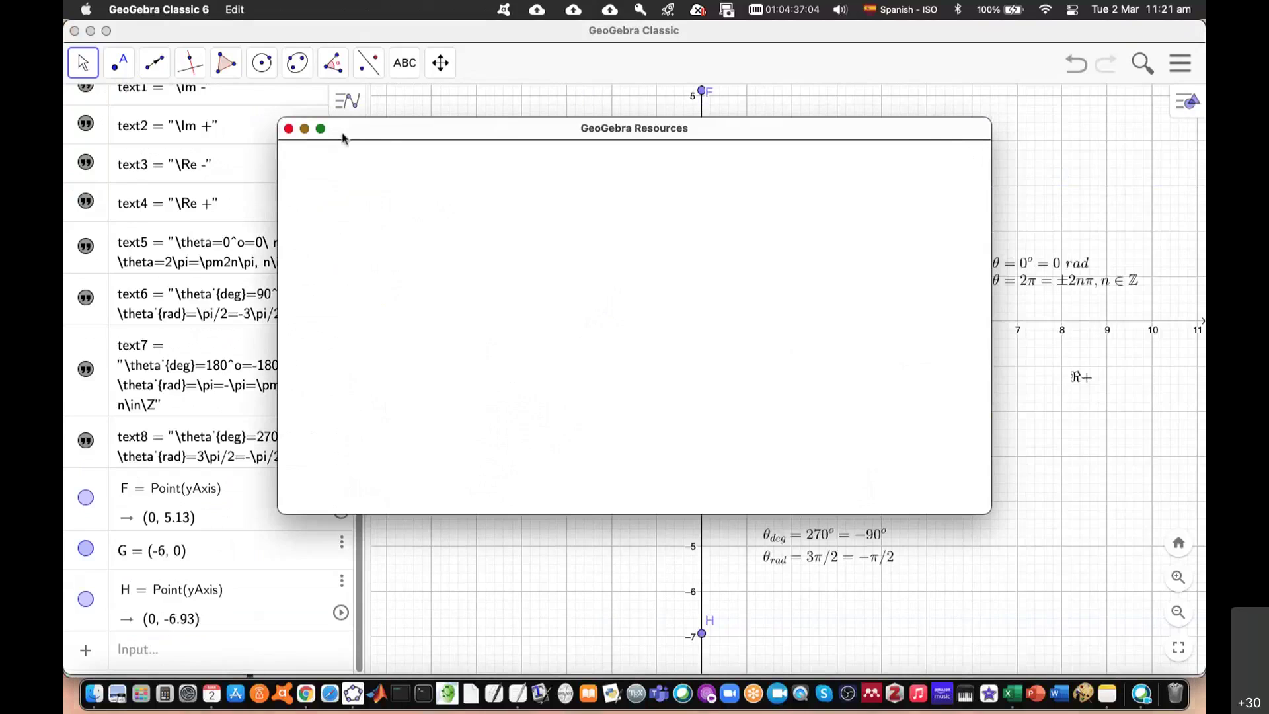
left_click(289, 130)
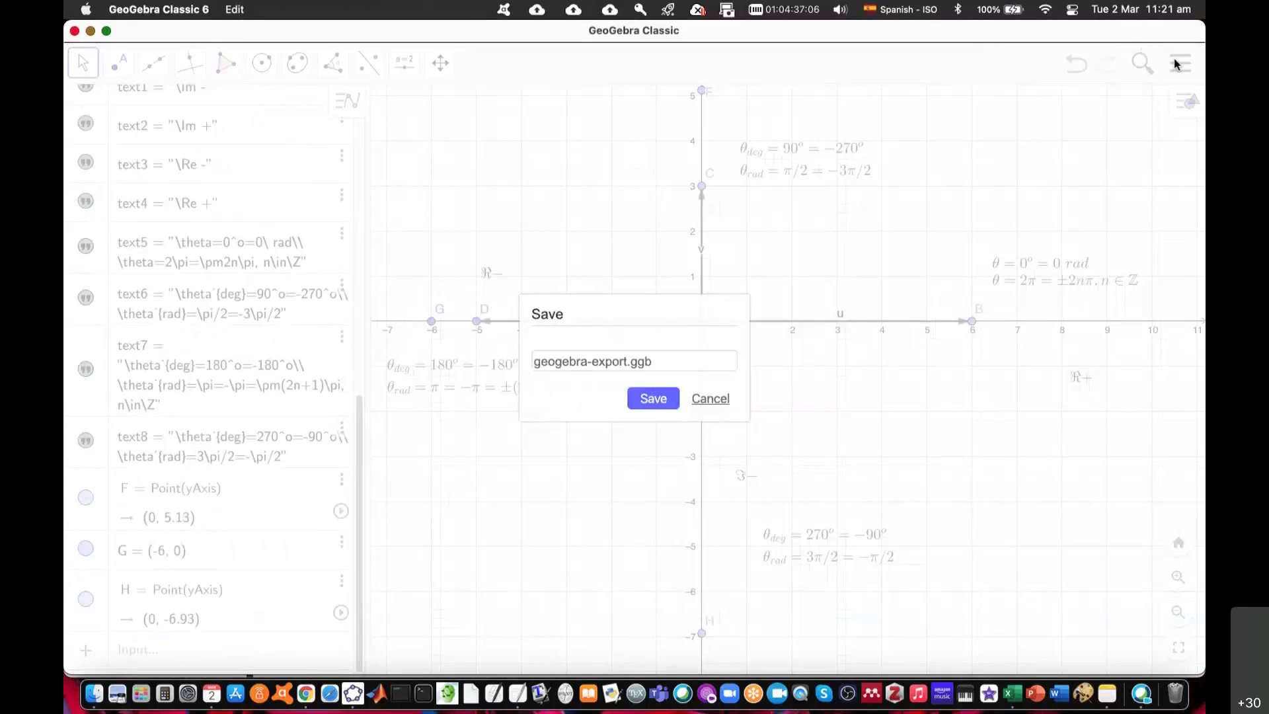
left_click(726, 402)
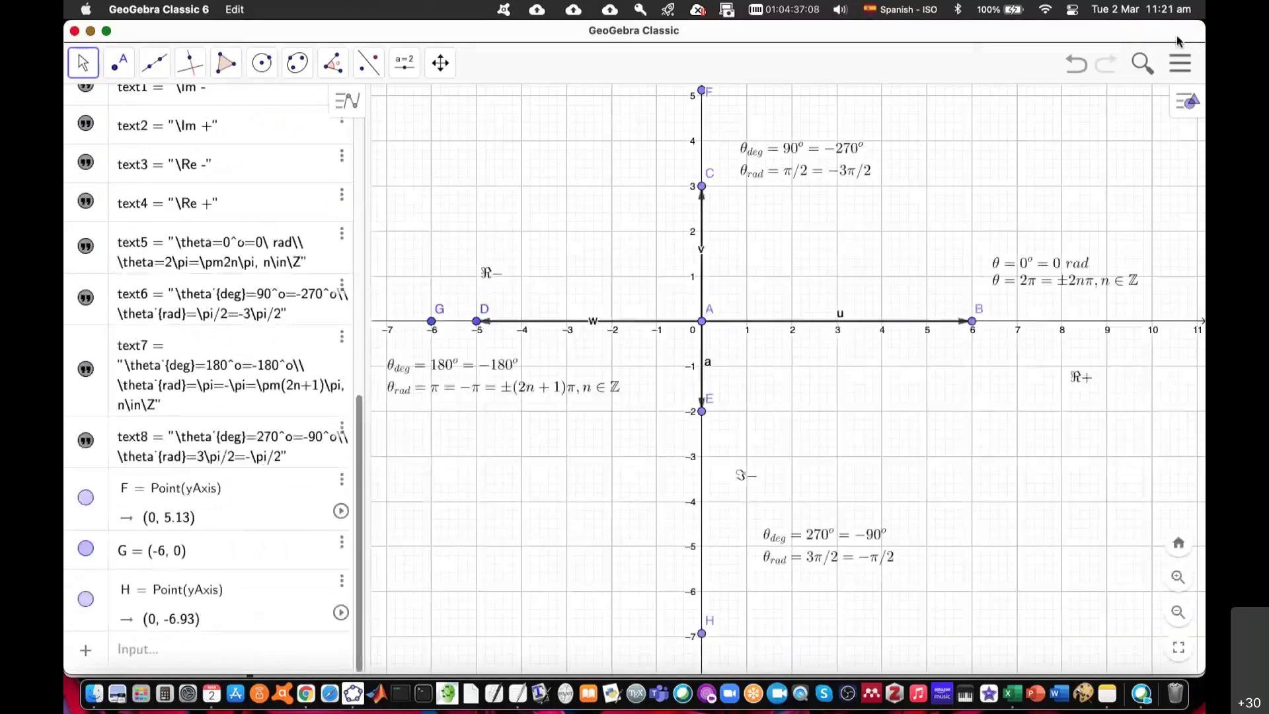
Export the construction as a PGF/TikZ text file named geogebra-export.txt on the Desktop
left_click(1181, 62)
left_click(1060, 248)
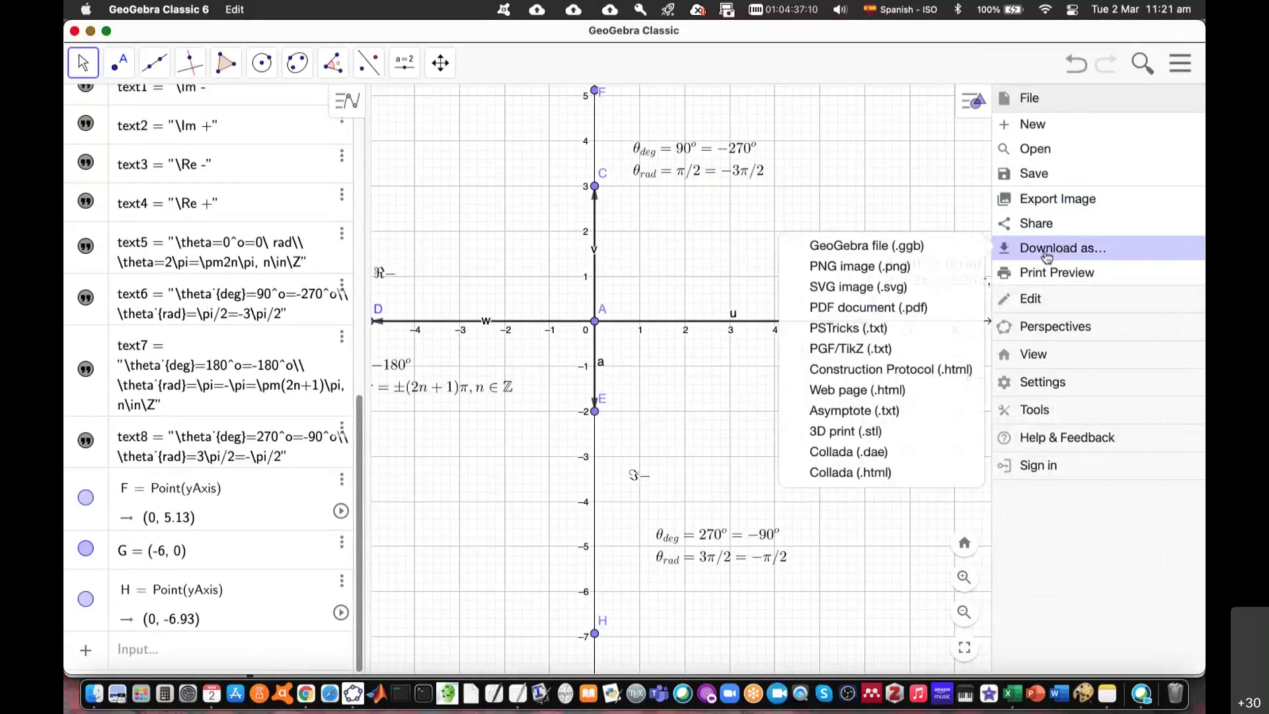
left_click(885, 345)
left_click(648, 399)
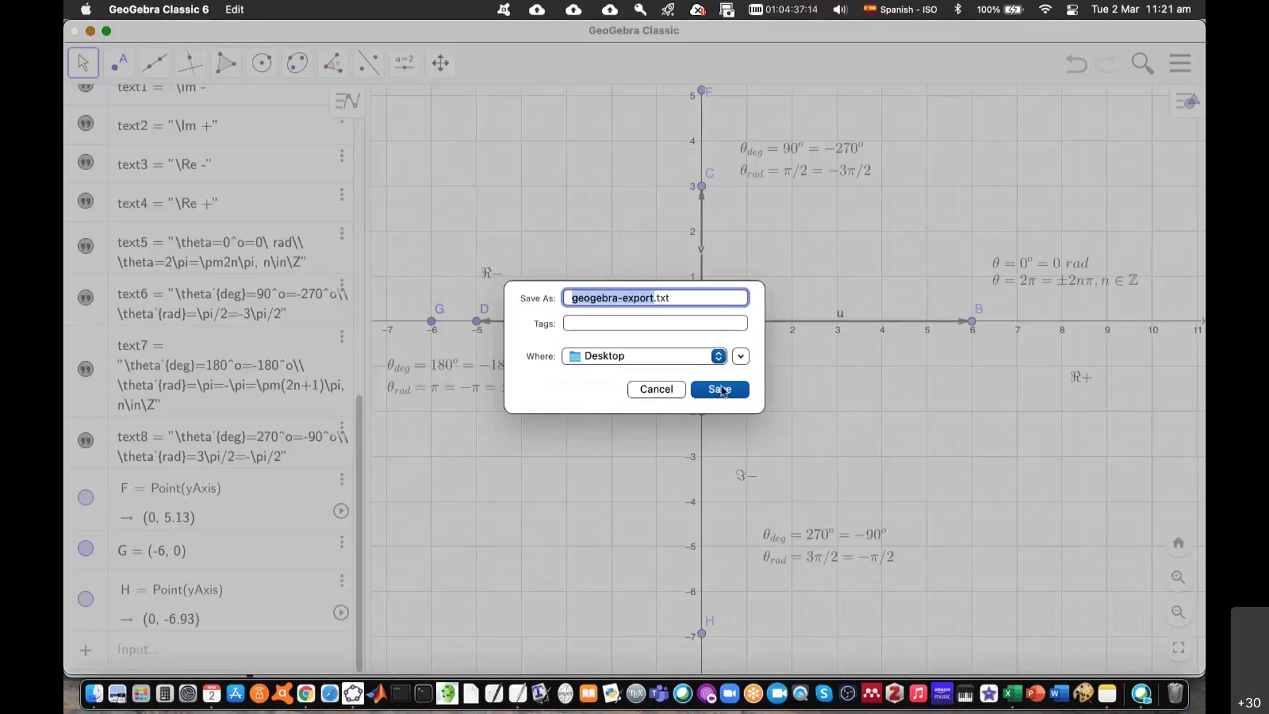
left_click(725, 391)
left_click(684, 422)
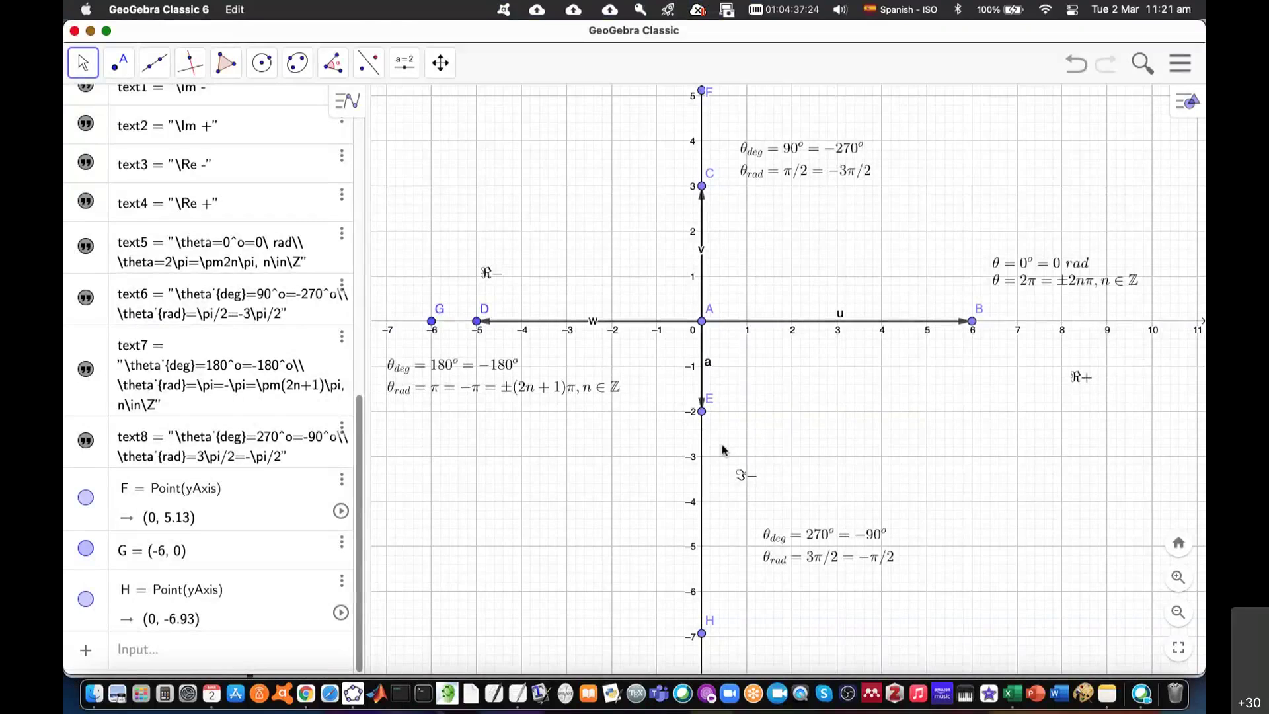
Consult exercise h in Overleaf, return to GeoGebra and plot its point on the positive real axis at about (3.35, 0)
key("super+Tab")
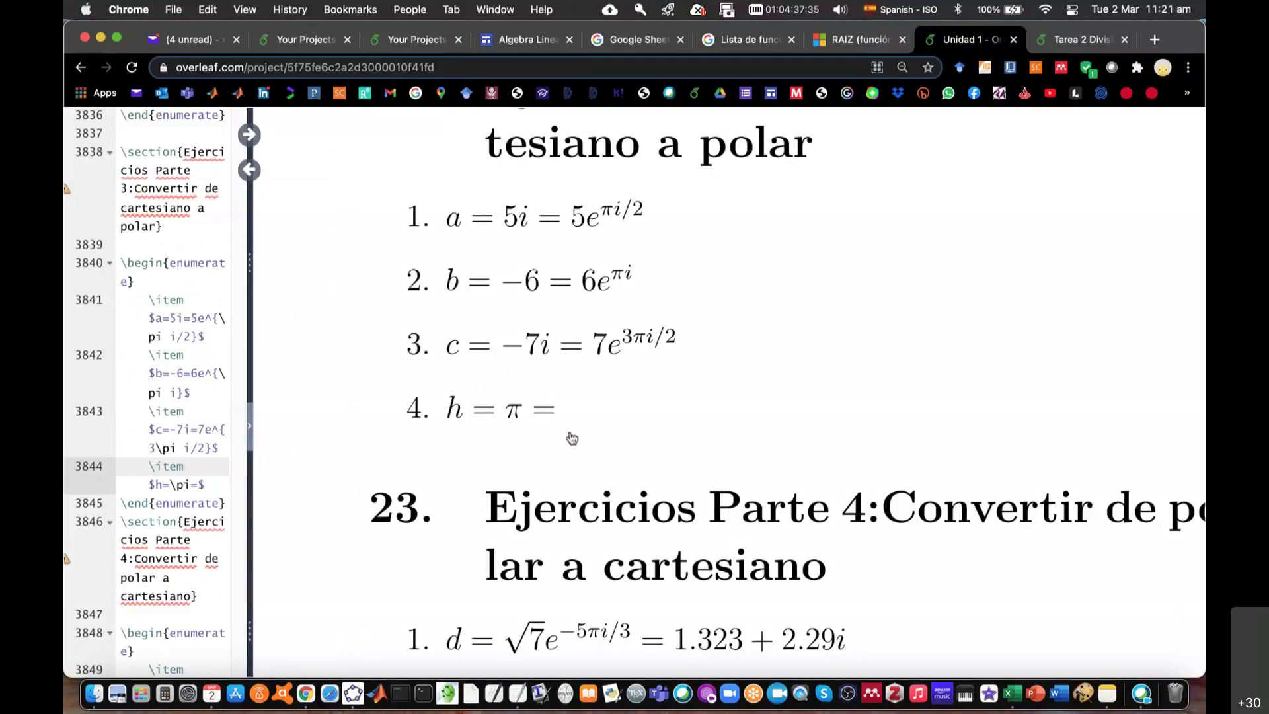
key("super+Tab")
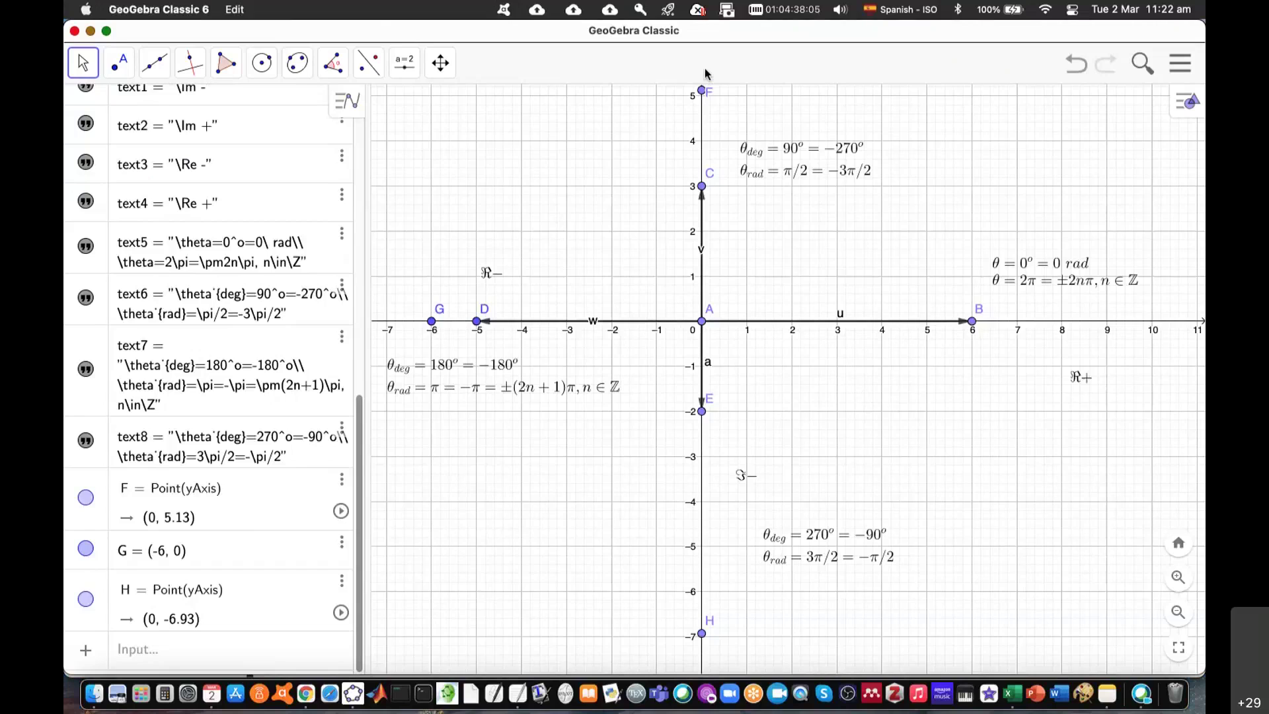
left_click(119, 63)
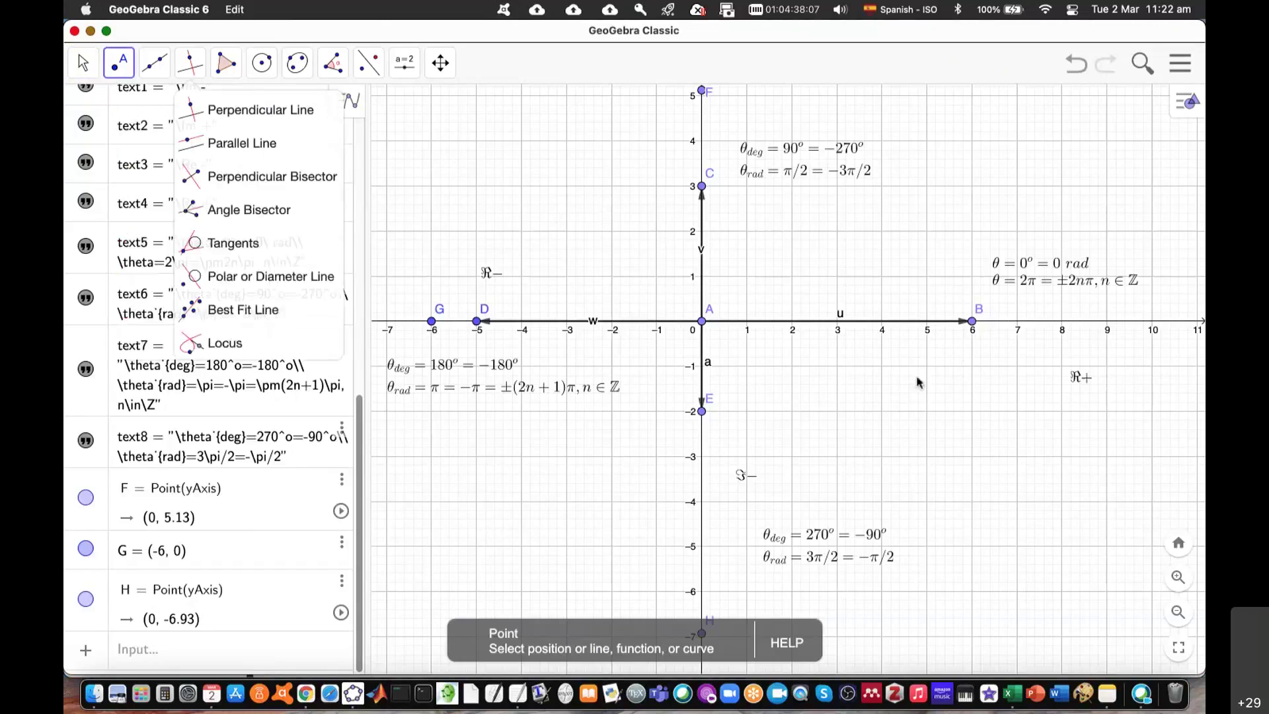
left_click(853, 322)
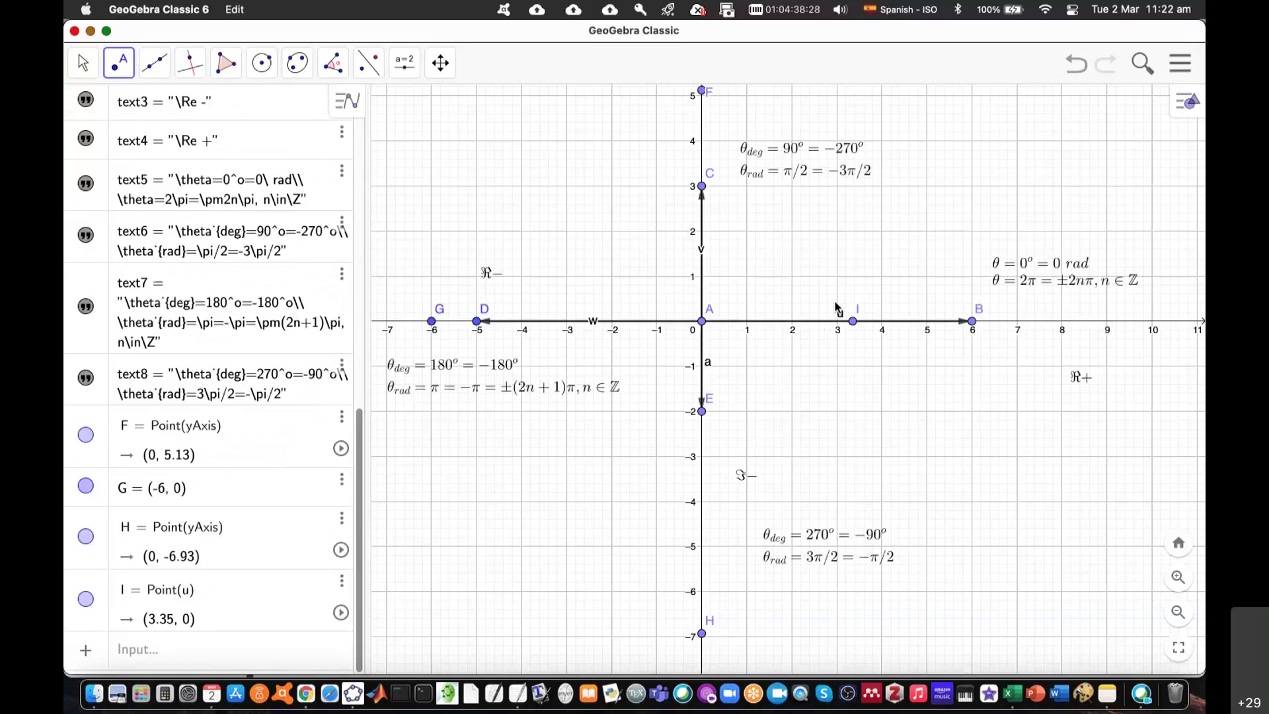
Return to Overleaf and extend the h item with \pi e^{i} after its last equals sign, consulting the GeoGebra plot in between
key("super+Tab")
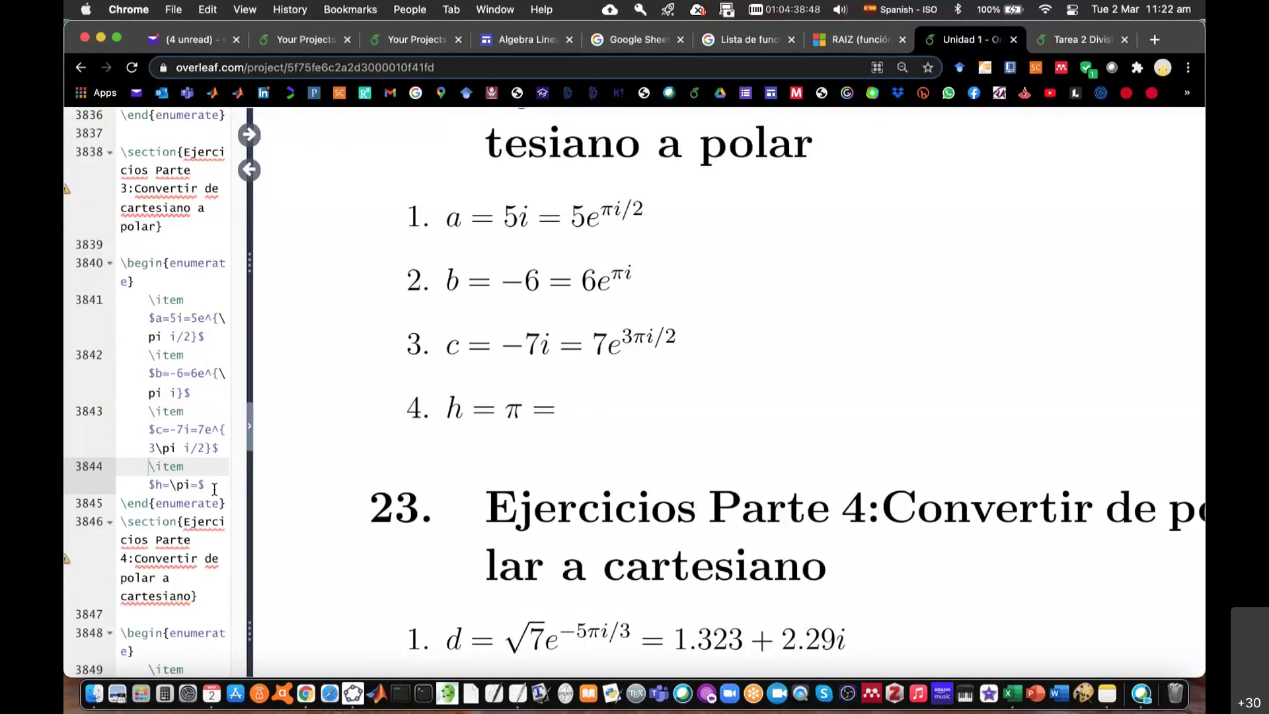
left_click(199, 486)
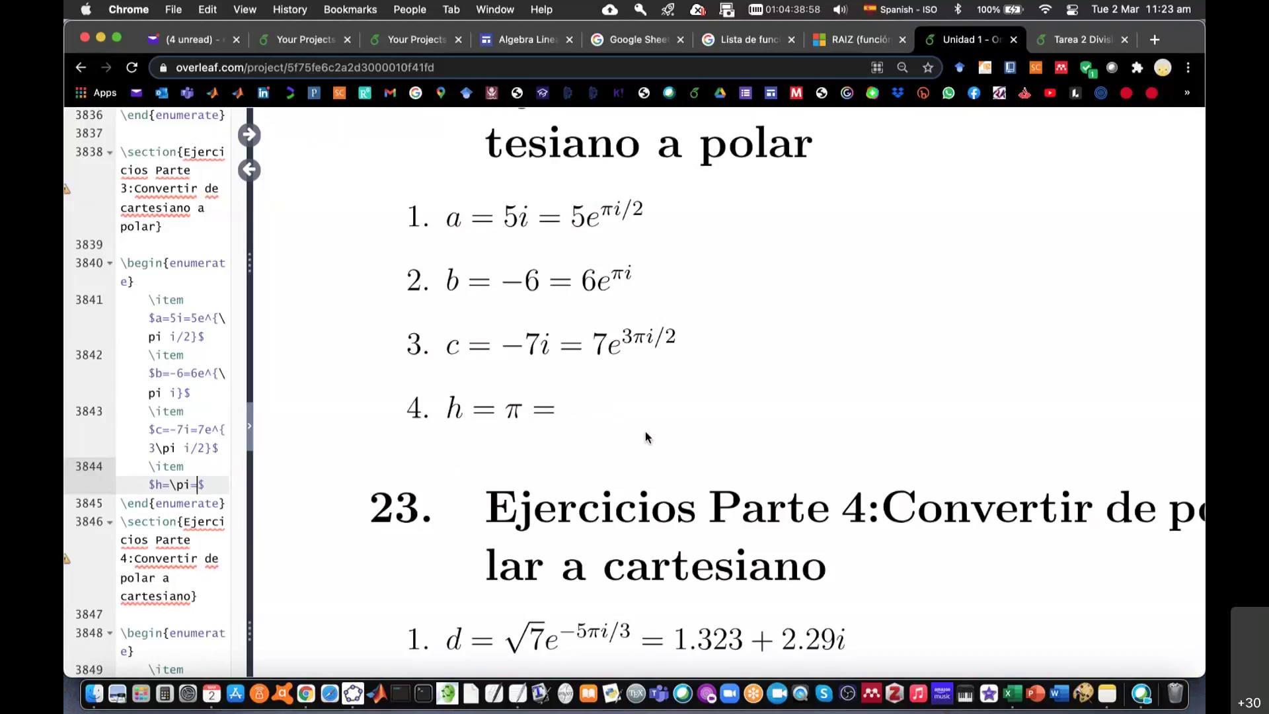
key("super+Tab")
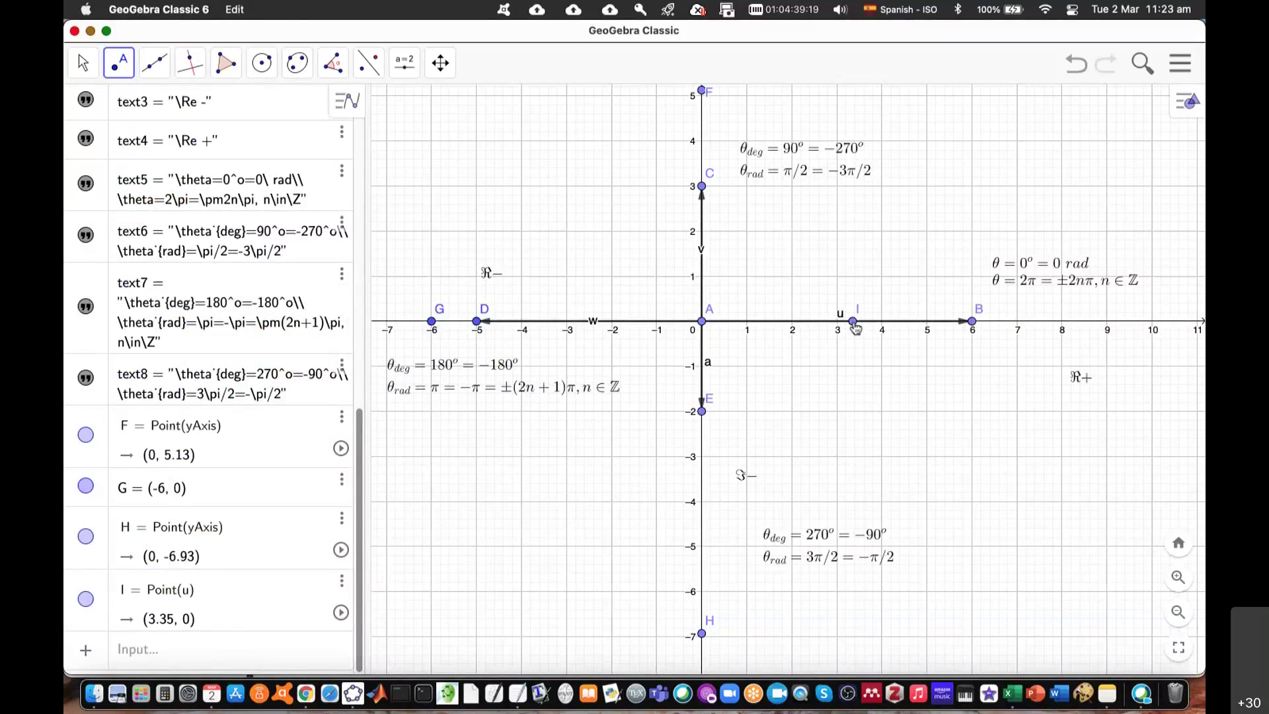
key("super+Tab")
type("\\pi ")
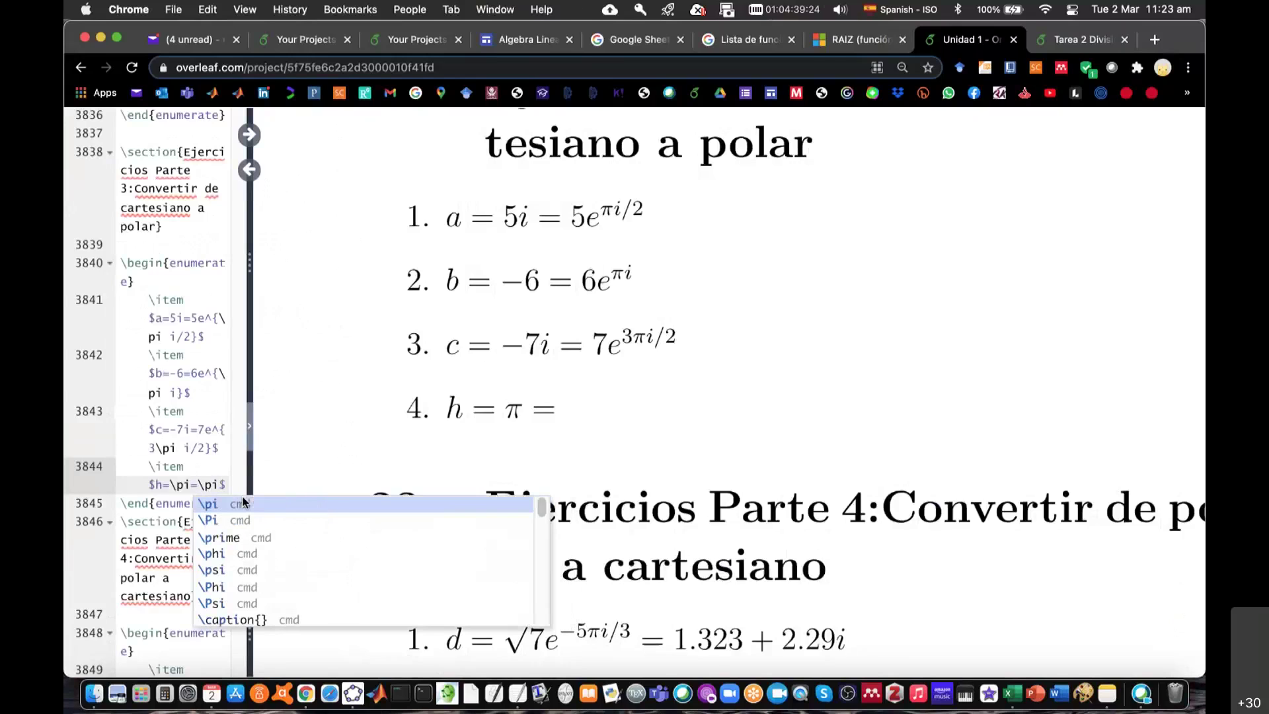
type("e")
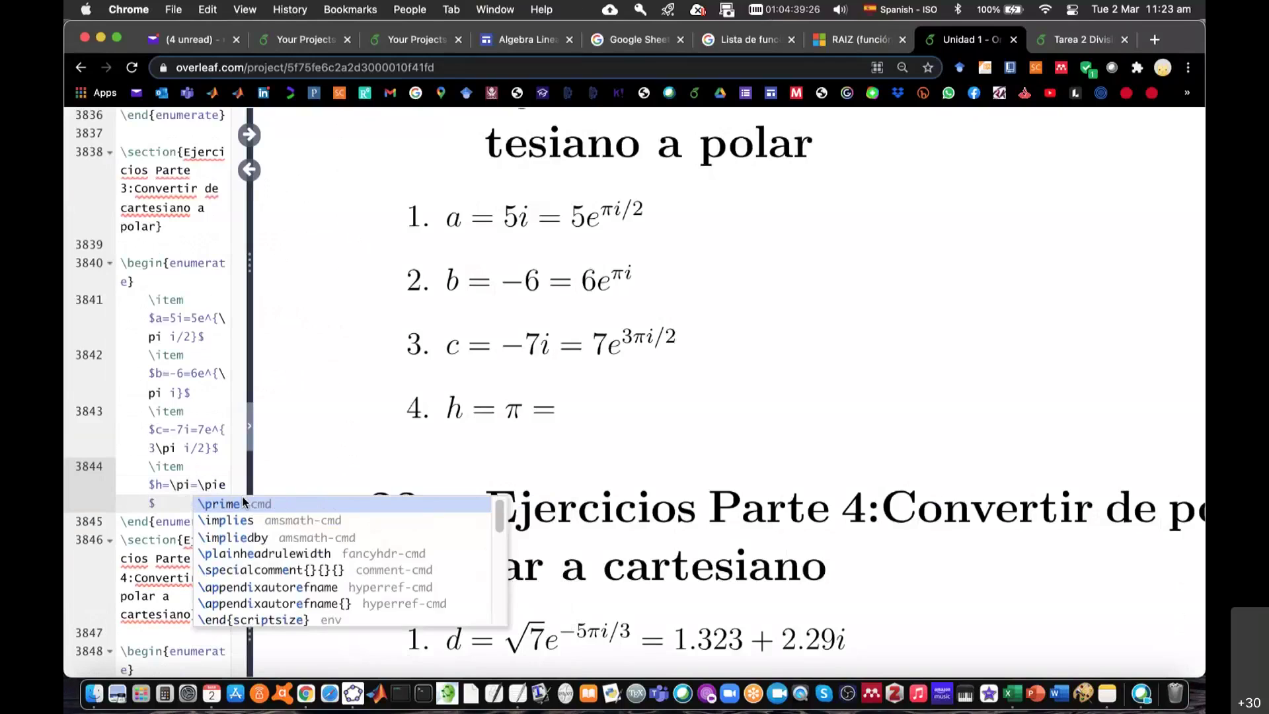
type("^{")
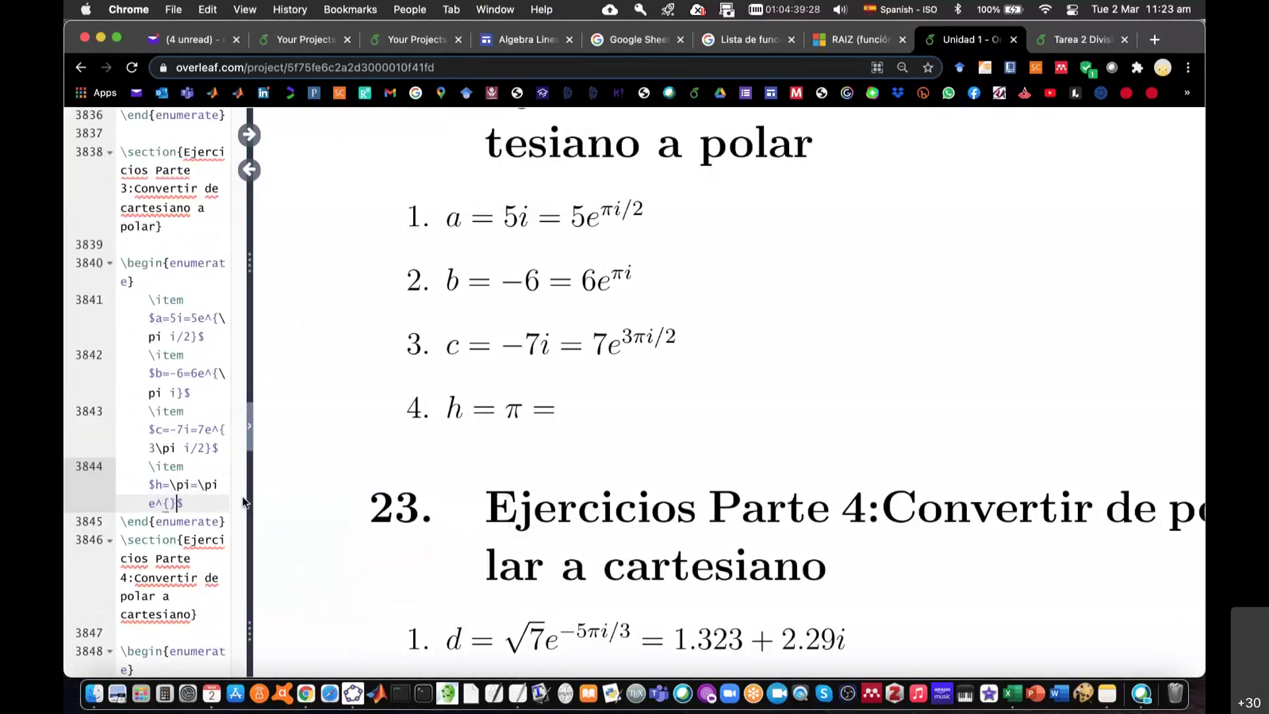
type("i")
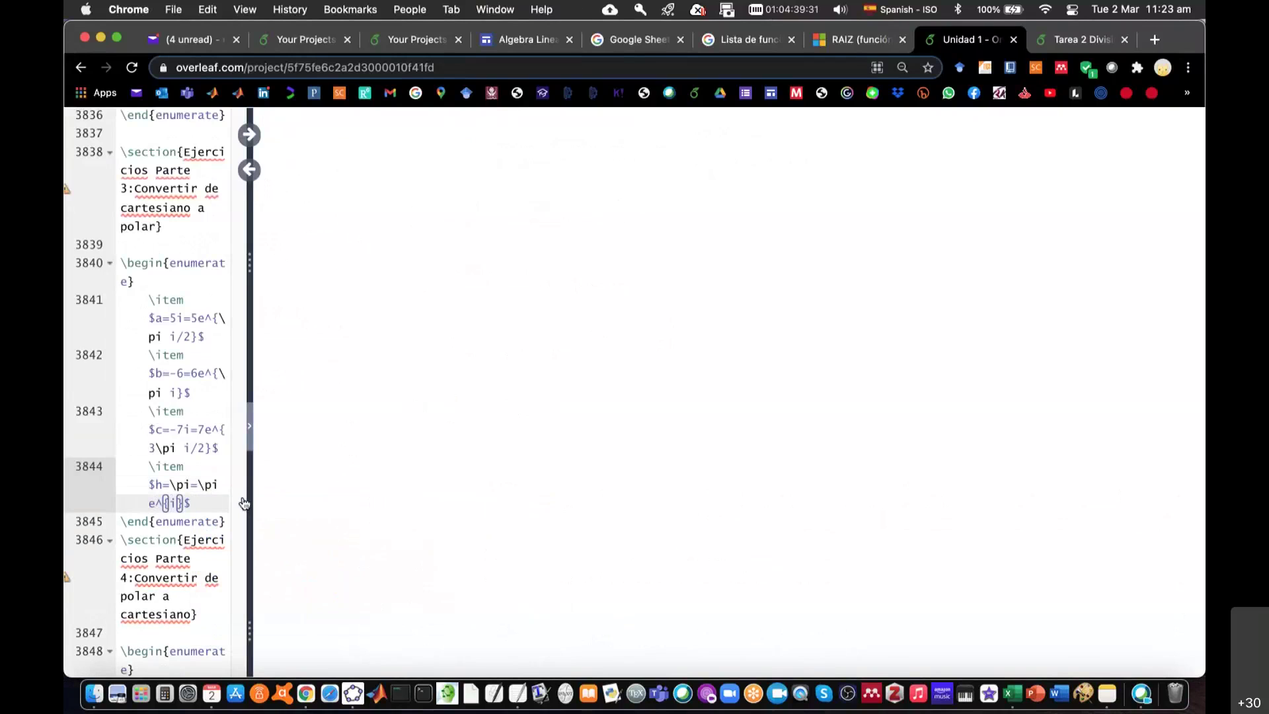
Check the GeoGebra plot, then in Overleaf complete the h item's exponent as 0i and append an equals sign after the expression
key("super+Tab")
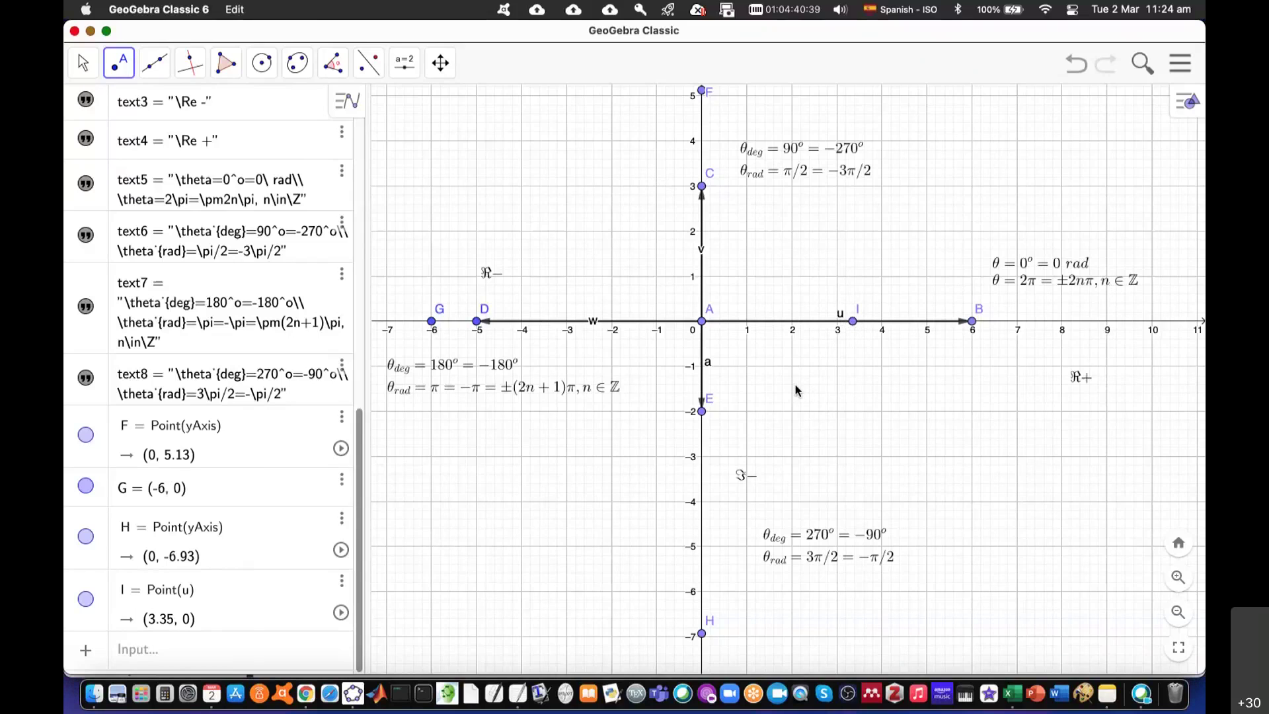
key("super+Tab")
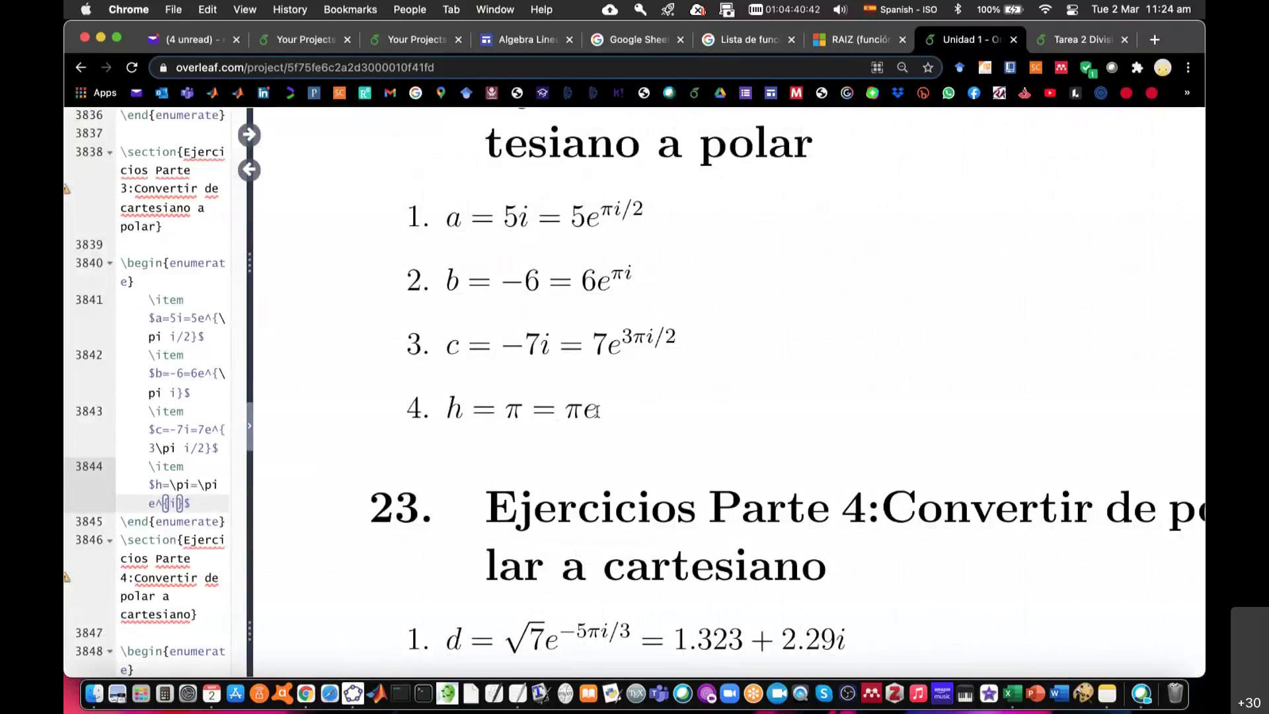
type("0")
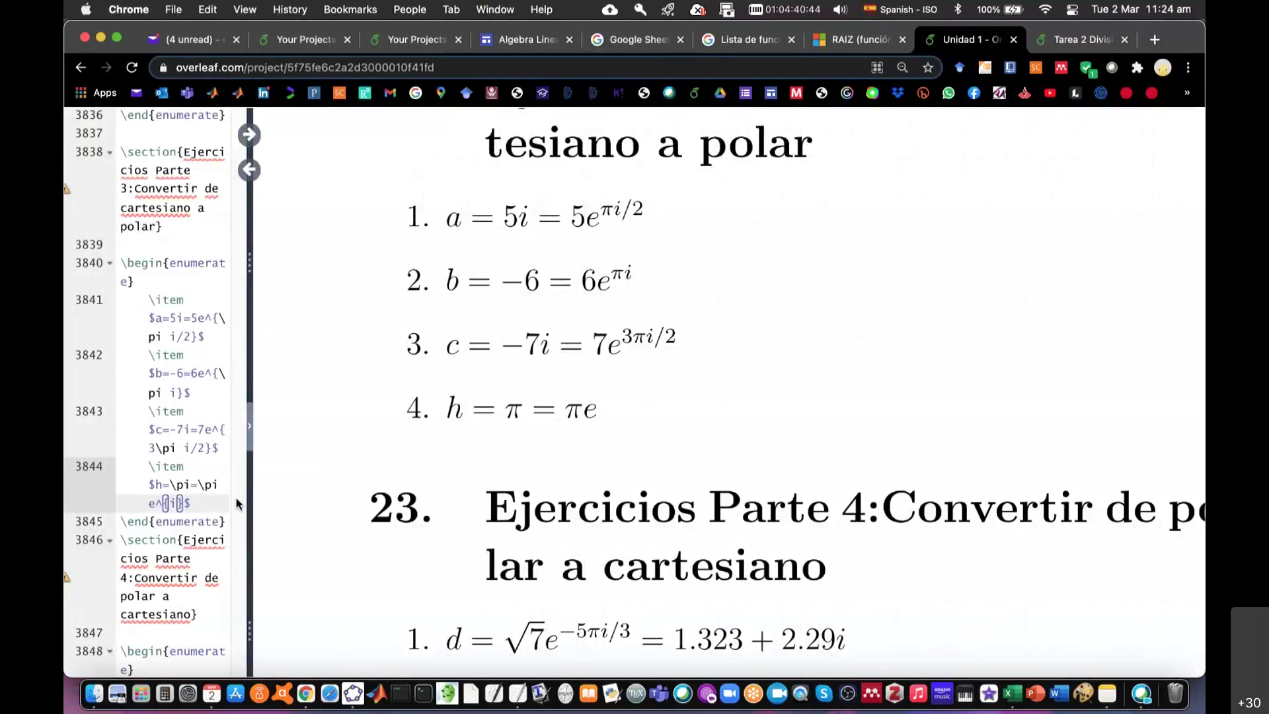
key("Right")
key("Right")
key("Right")
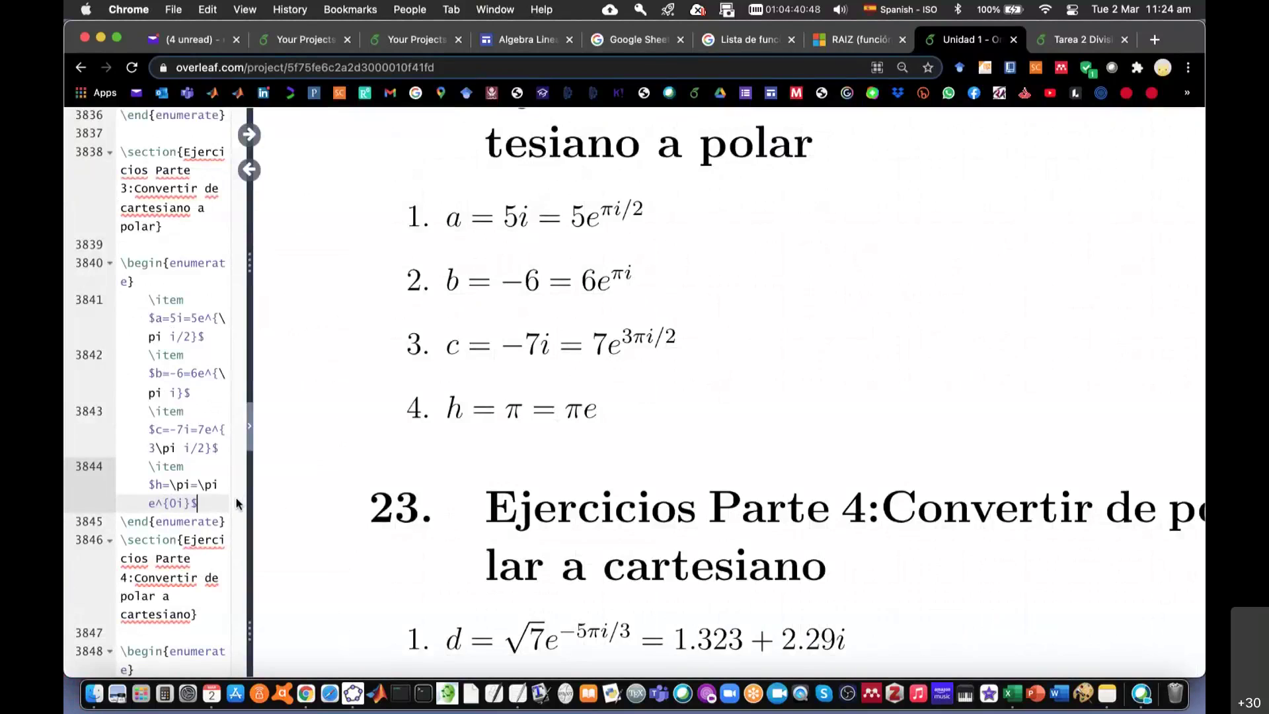
key("Left")
type("=")
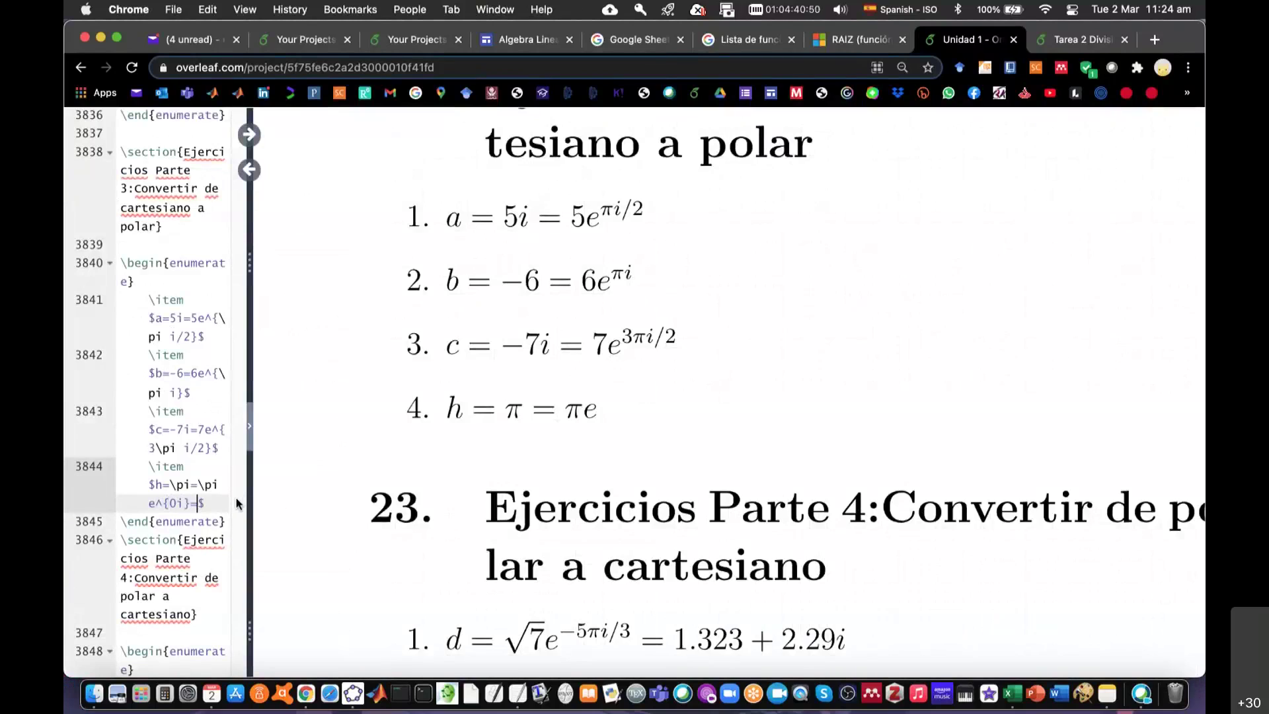
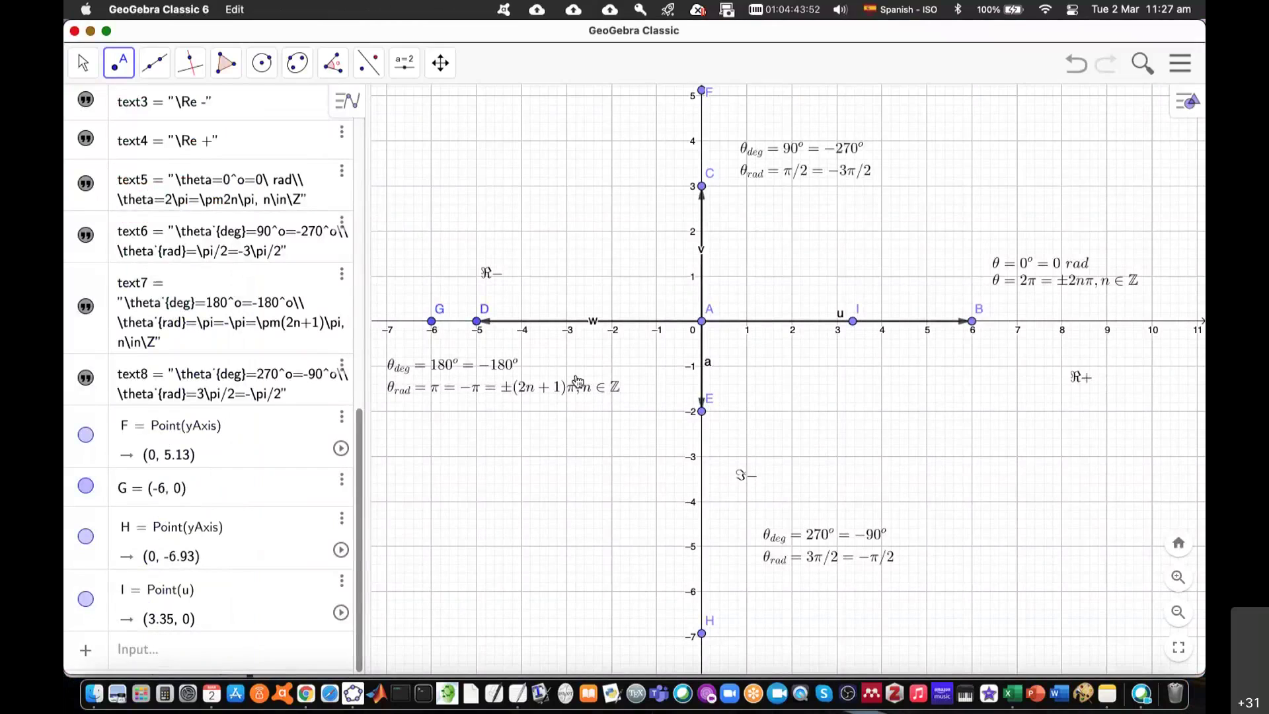
Switch to Overleaf and add a new item k=-\sqrt{2} below the h item in the Parte 3 list
key("super+Tab")
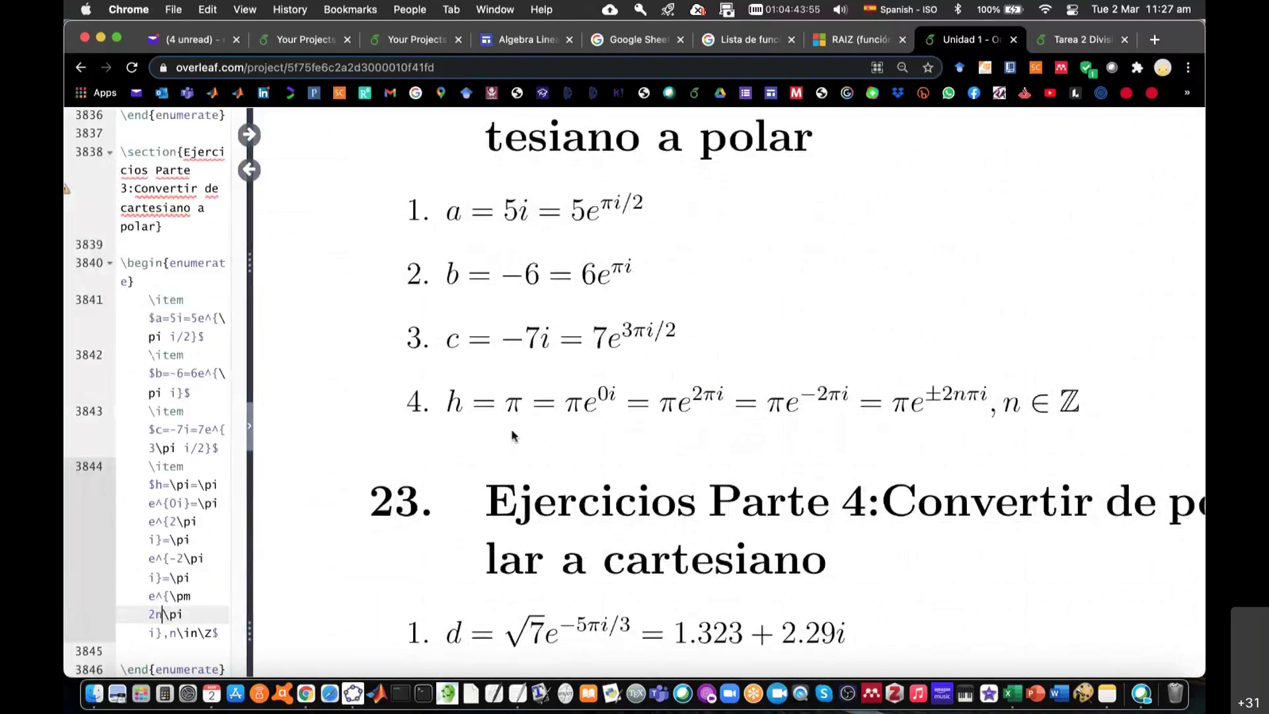
scroll(514, 436, "down", 1)
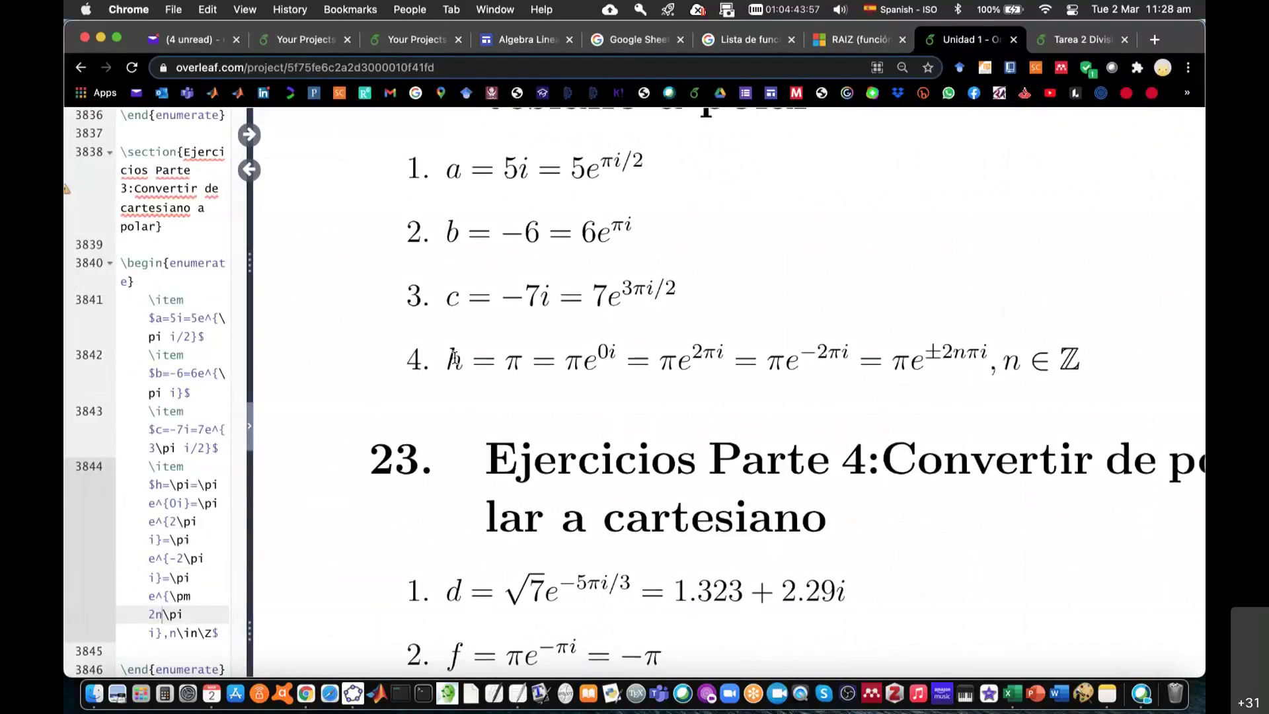
scroll(192, 423, "down", 3)
left_click(194, 424)
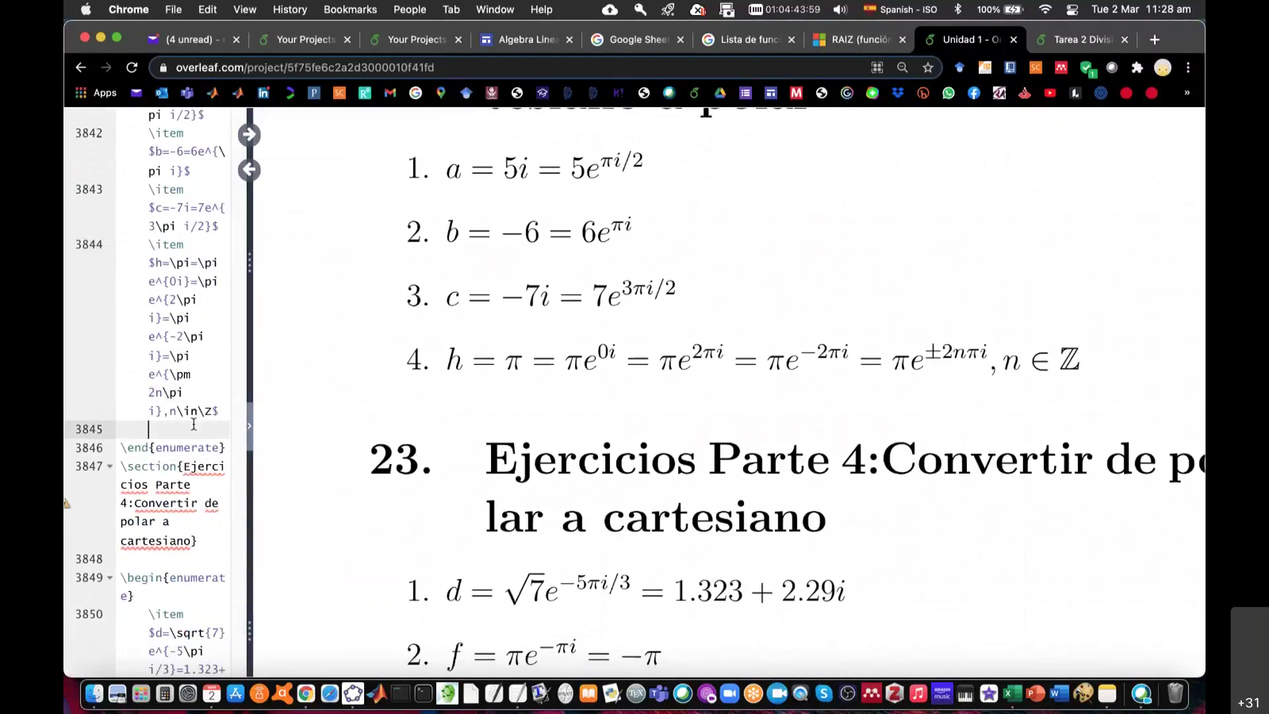
type("\\k)")
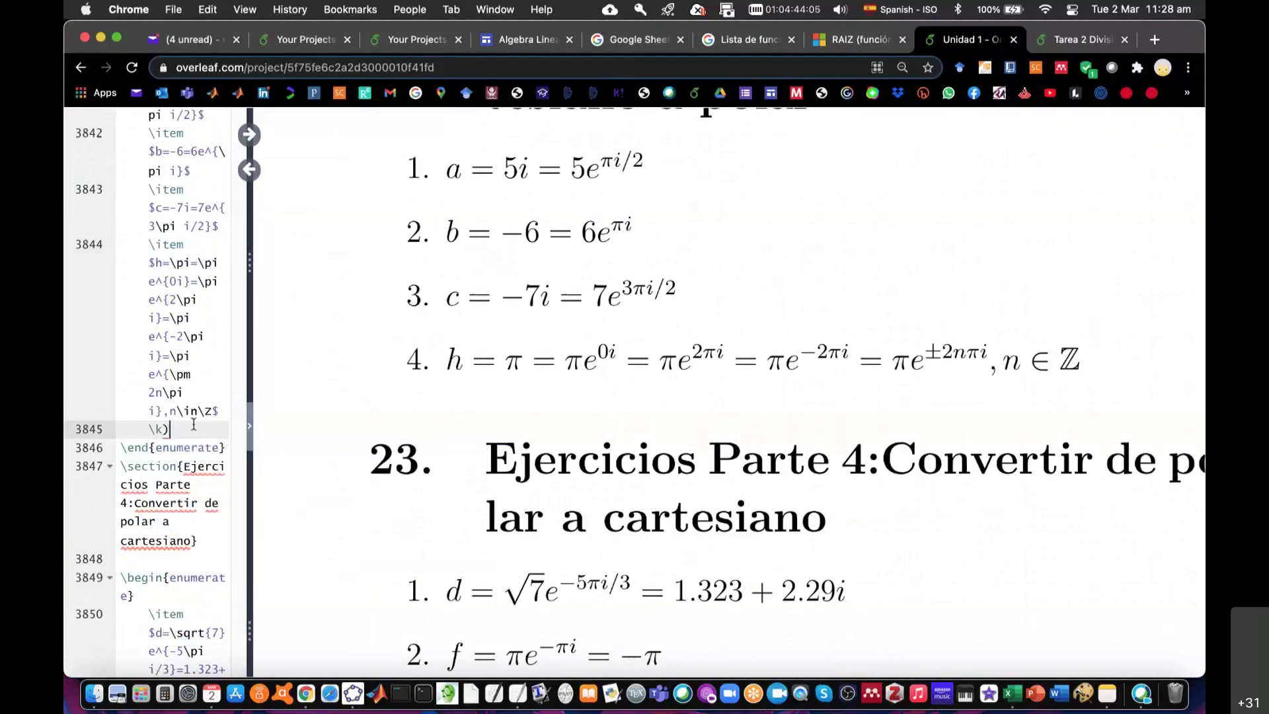
key("BackSpace")
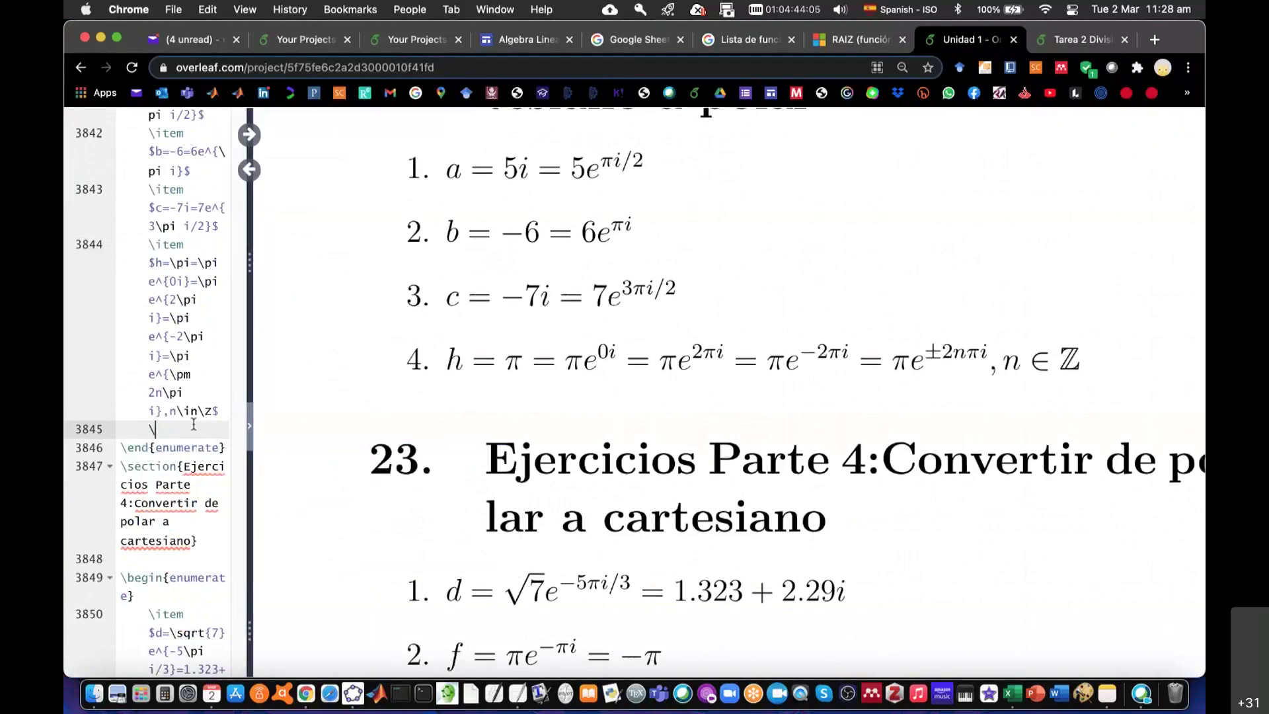
type("\\it")
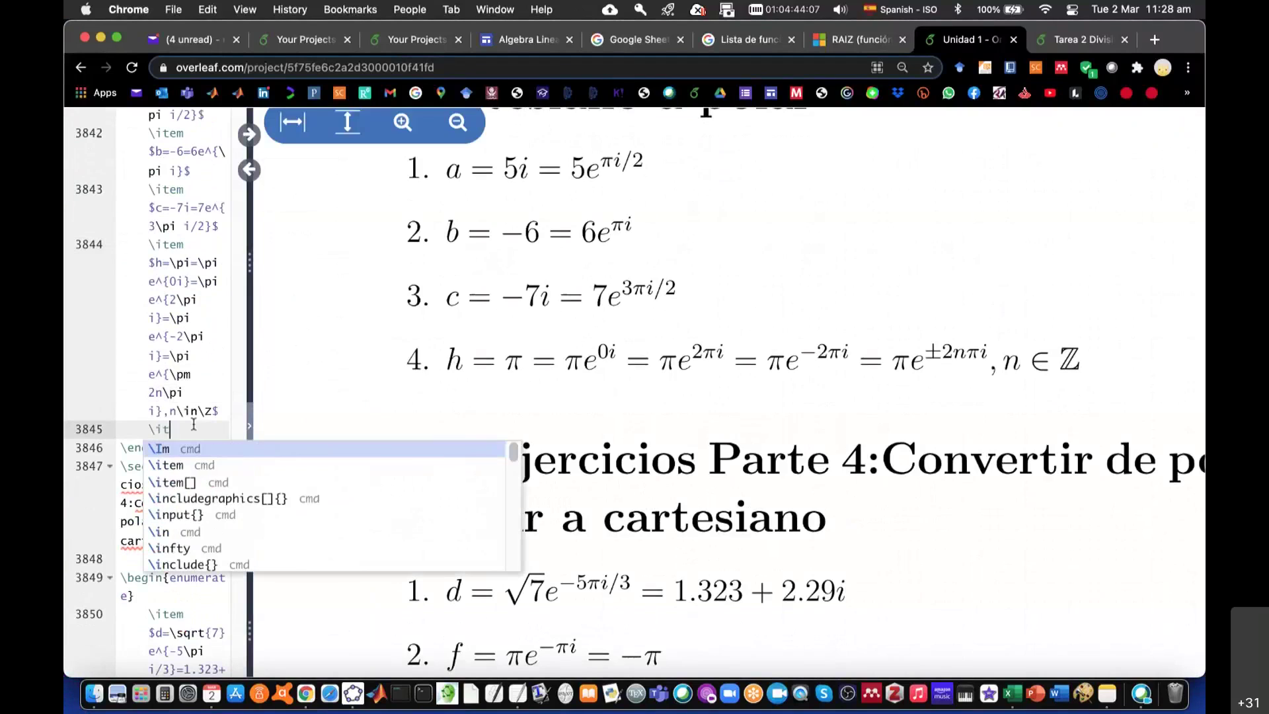
key("Return")
type("$k")
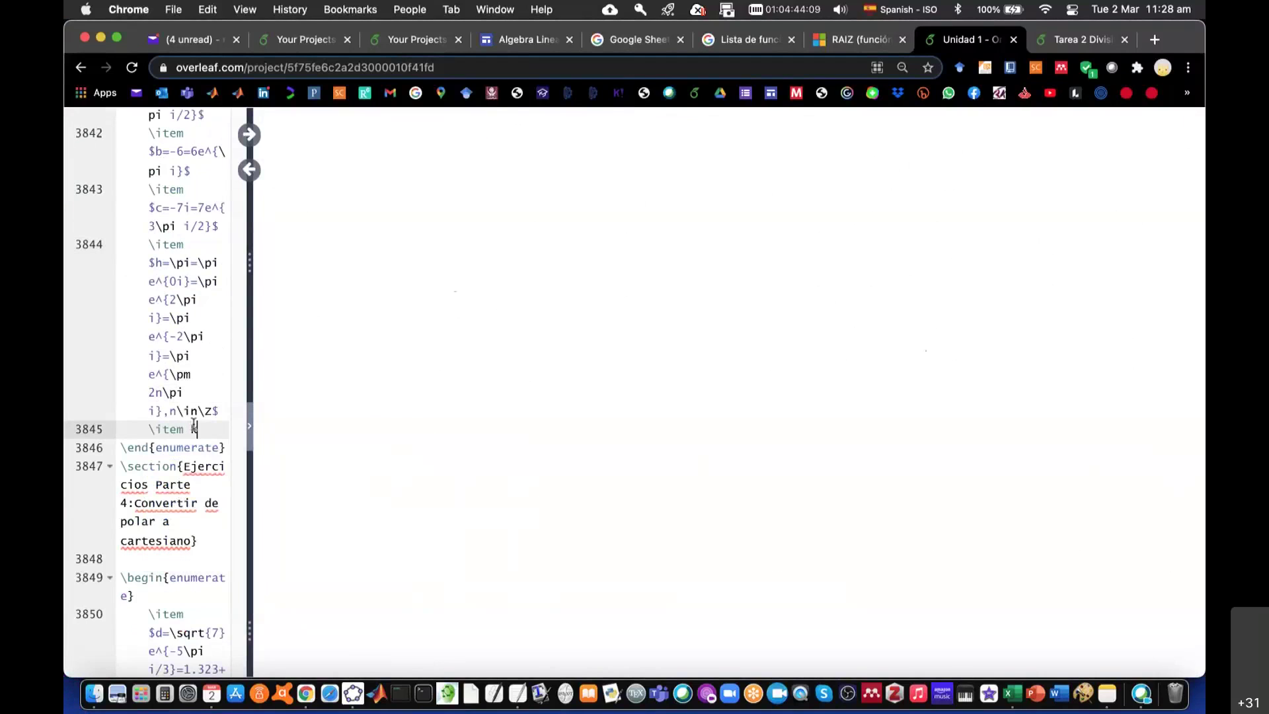
type("=")
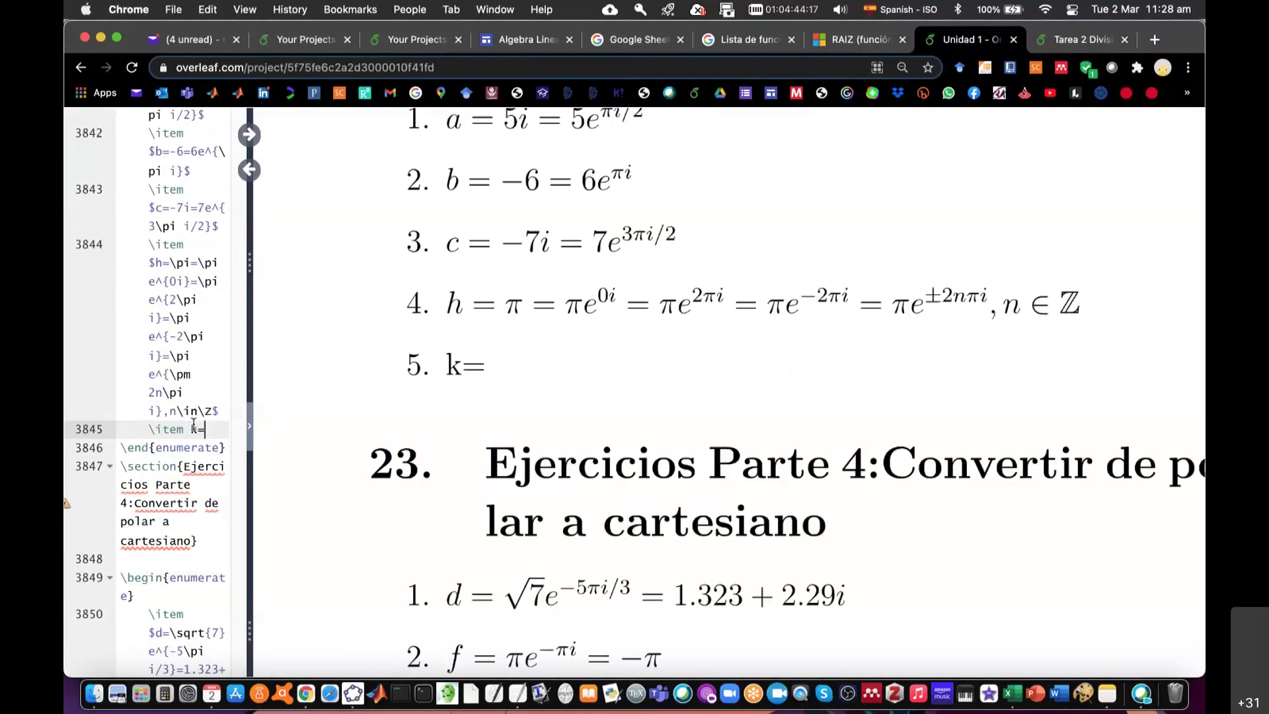
type("-\\s")
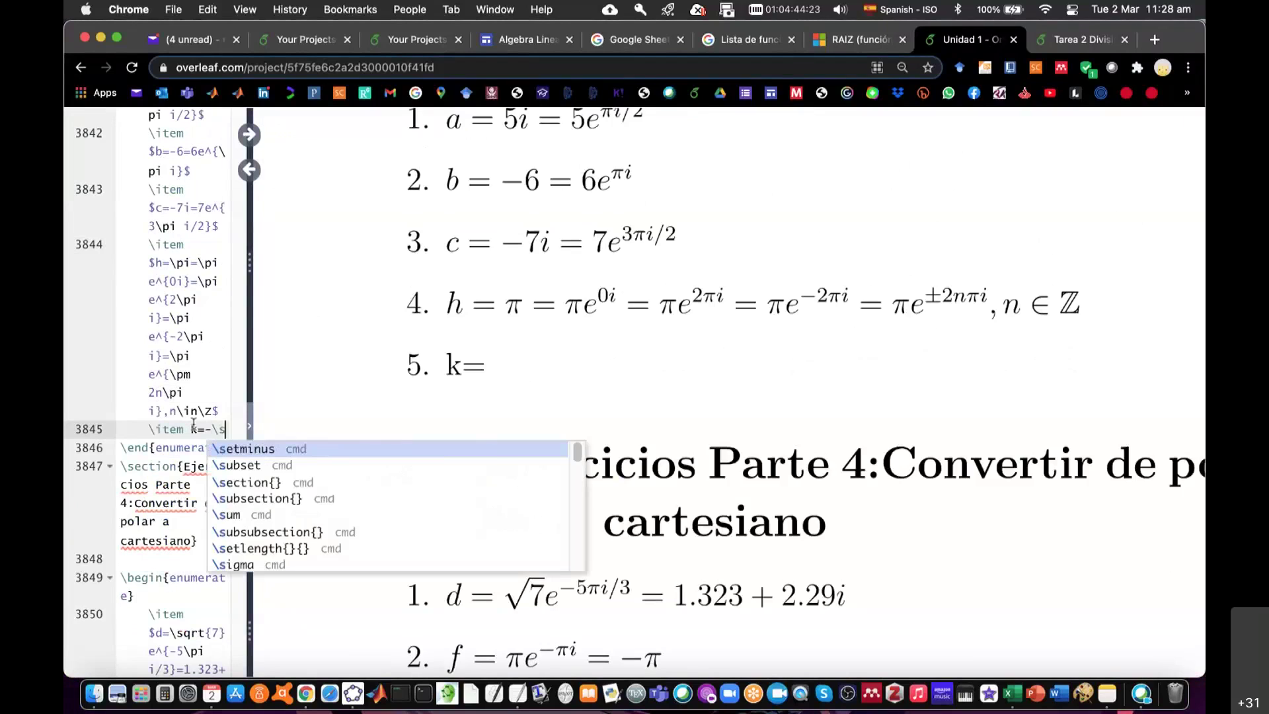
type("qrt{")
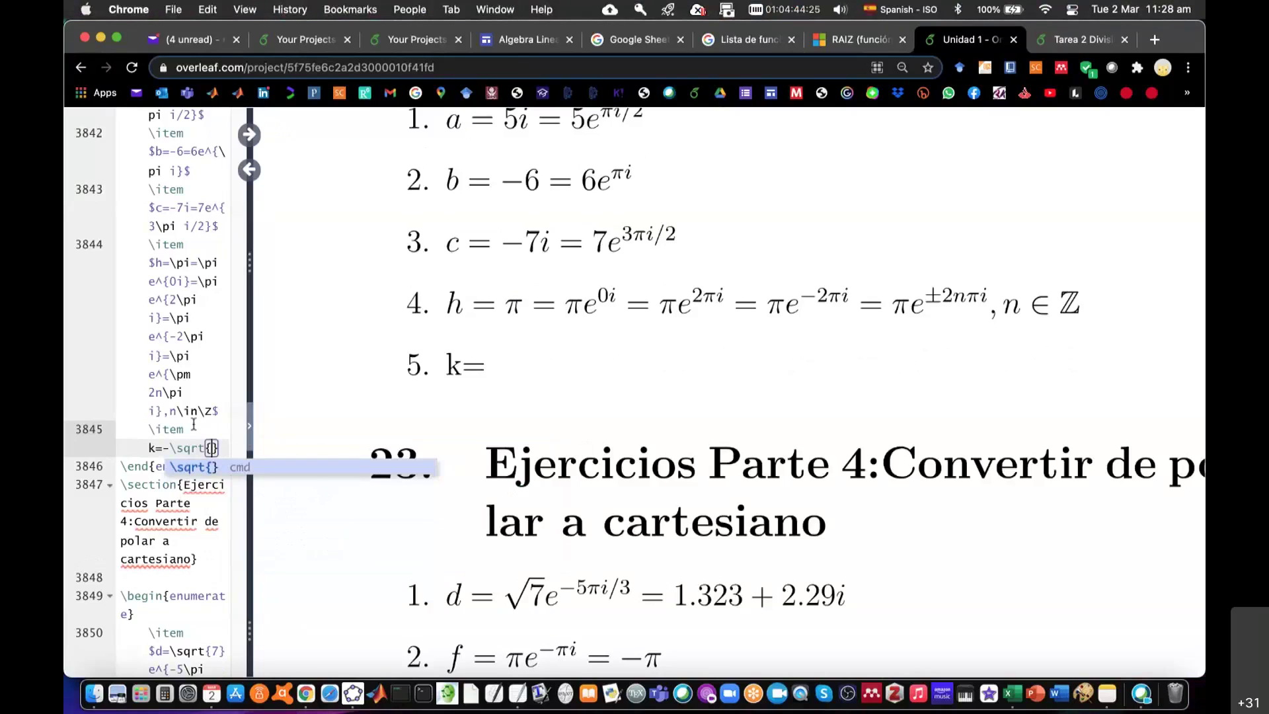
type("2")
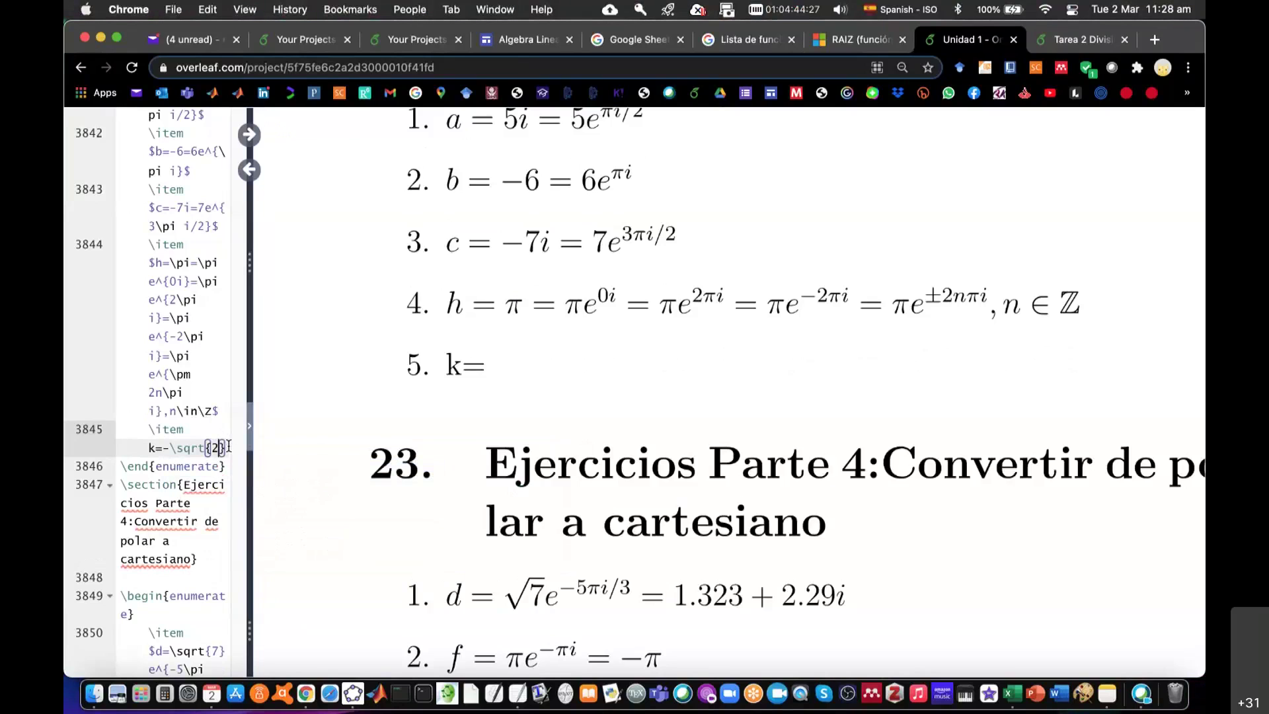
Wrap the k=-\sqrt{2} expression in dollar signs so it is set in math mode
mouse_move(520, 394)
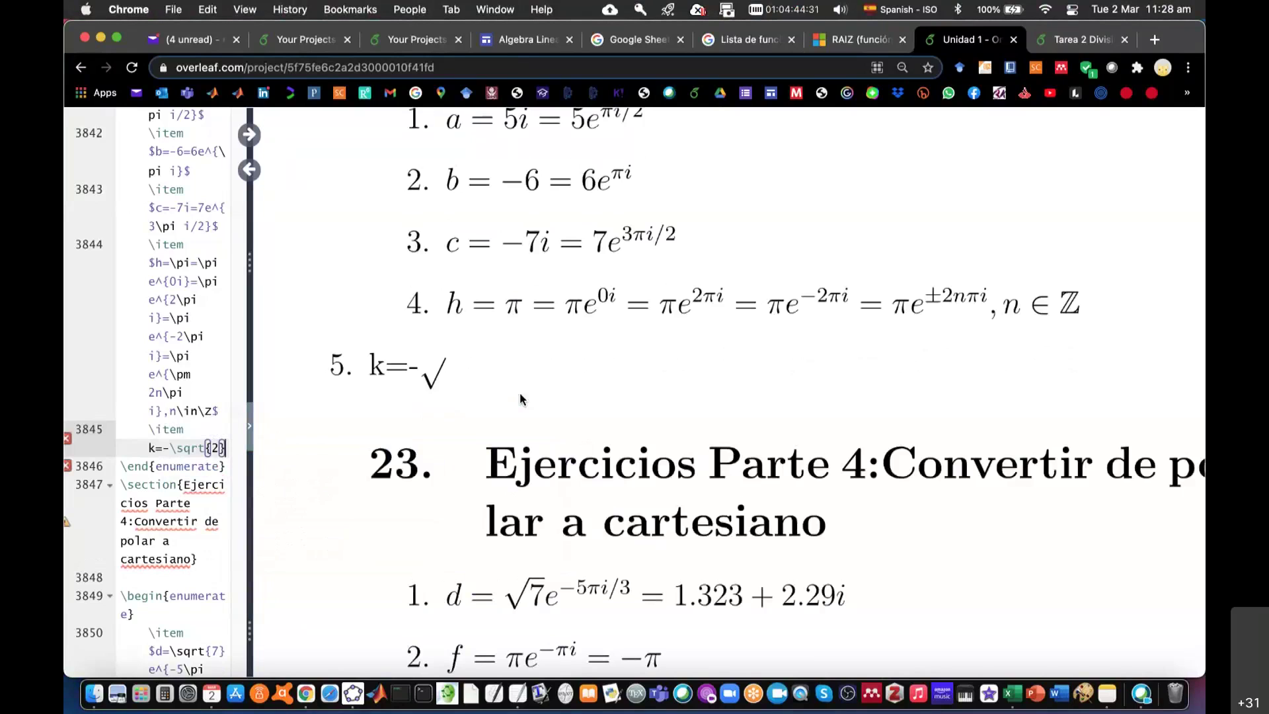
key("Left")
key("Left")
key("Left")
key("Left")
key("Left")
key("Left")
key("Left")
key("Left")
key("Left")
key("Left")
type("$")
left_click(182, 465)
type("$")
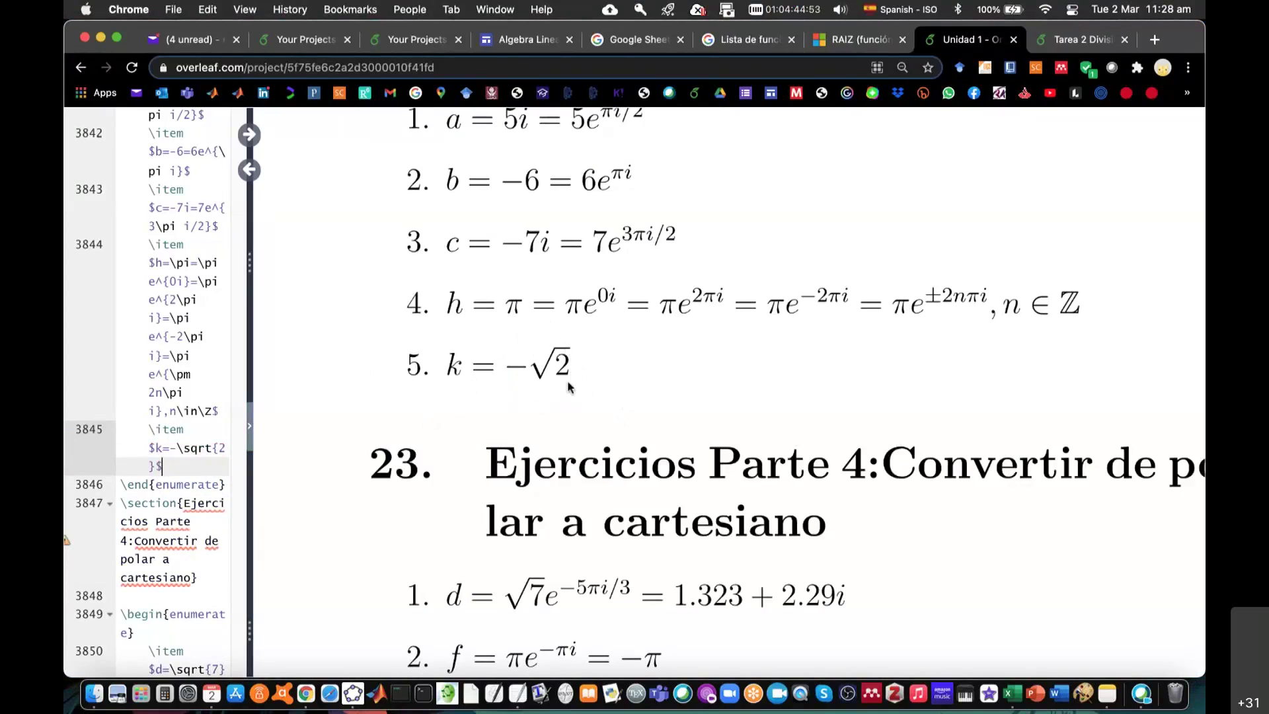
Consult the angle labels on the GeoGebra complex plane for exercise k and return to Overleaf
left_click(353, 692)
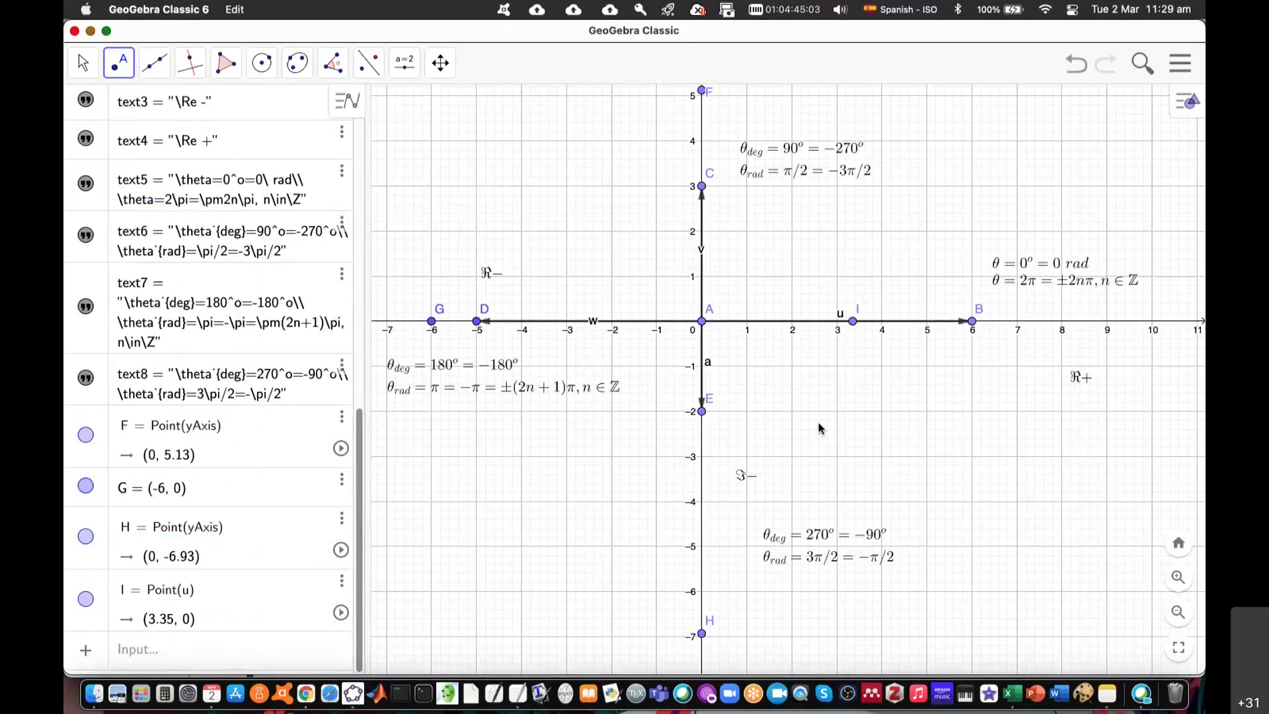
key("super+Tab")
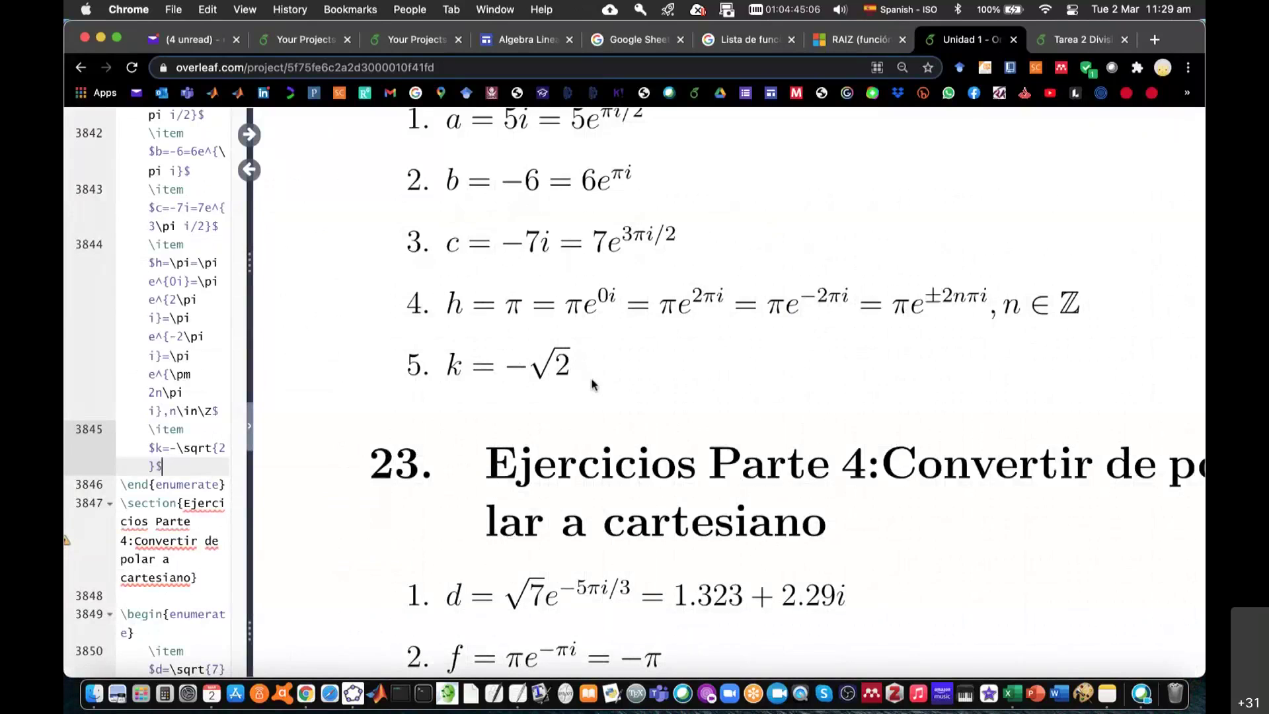
Switch to GeoGebra and place a point on vector w along the negative real axis at about (-1.38, 0)
key("super+Tab")
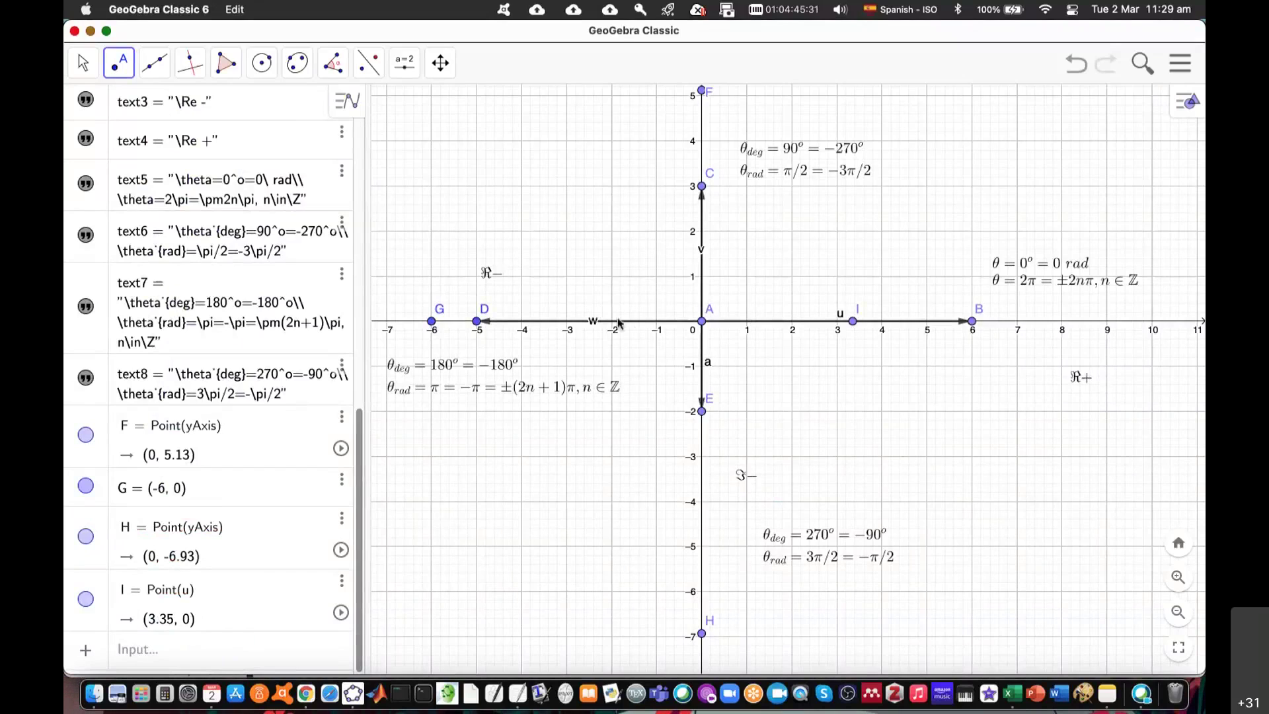
left_click(639, 322)
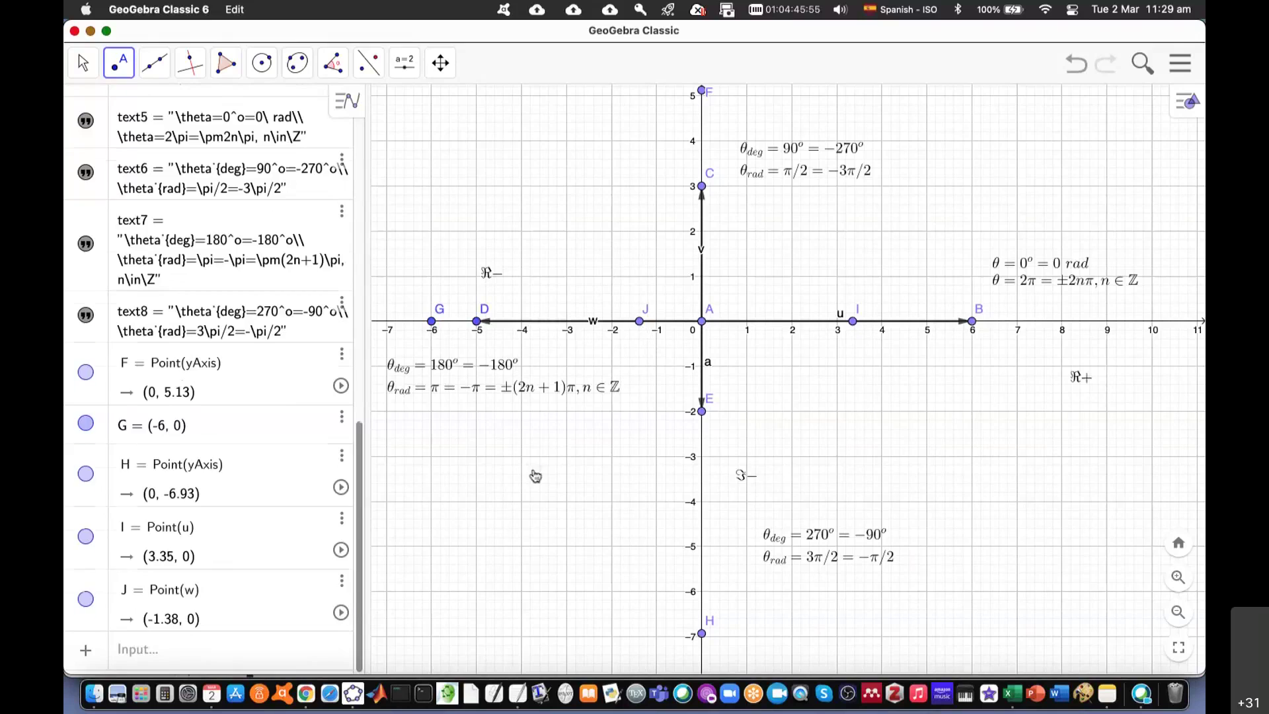
left_click(595, 469)
left_click(84, 63)
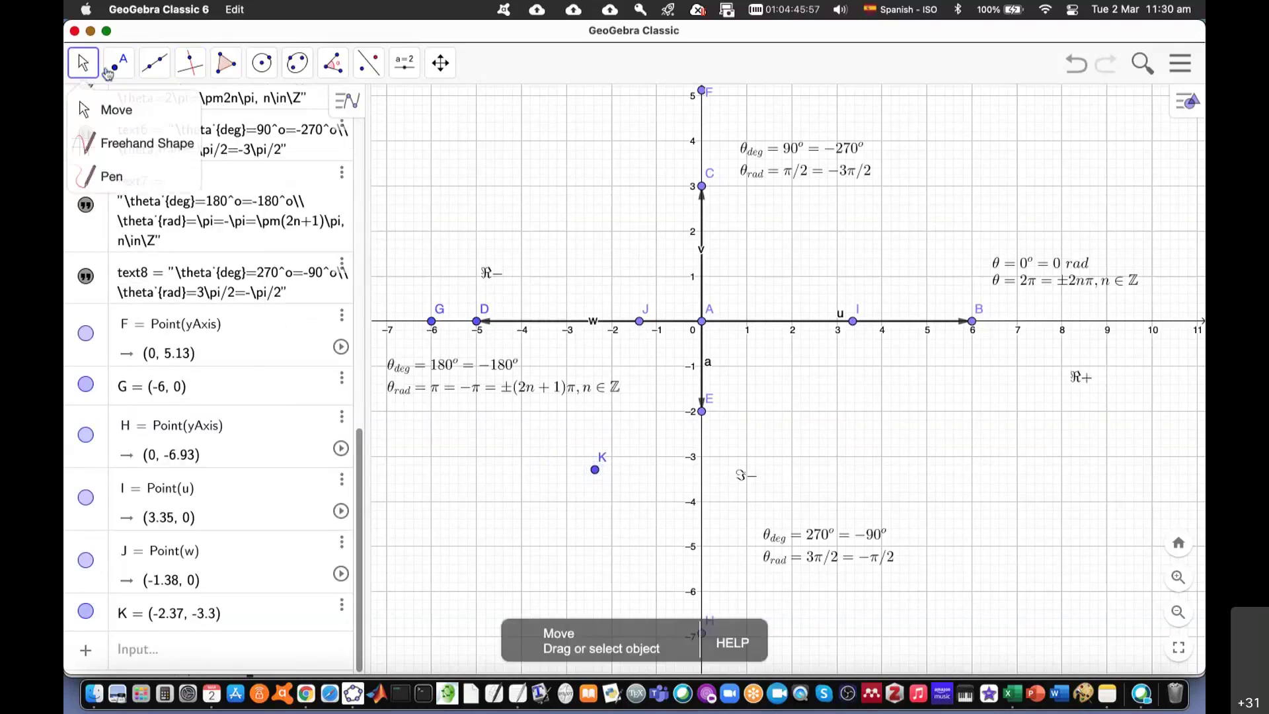
left_click(594, 471)
key("Delete")
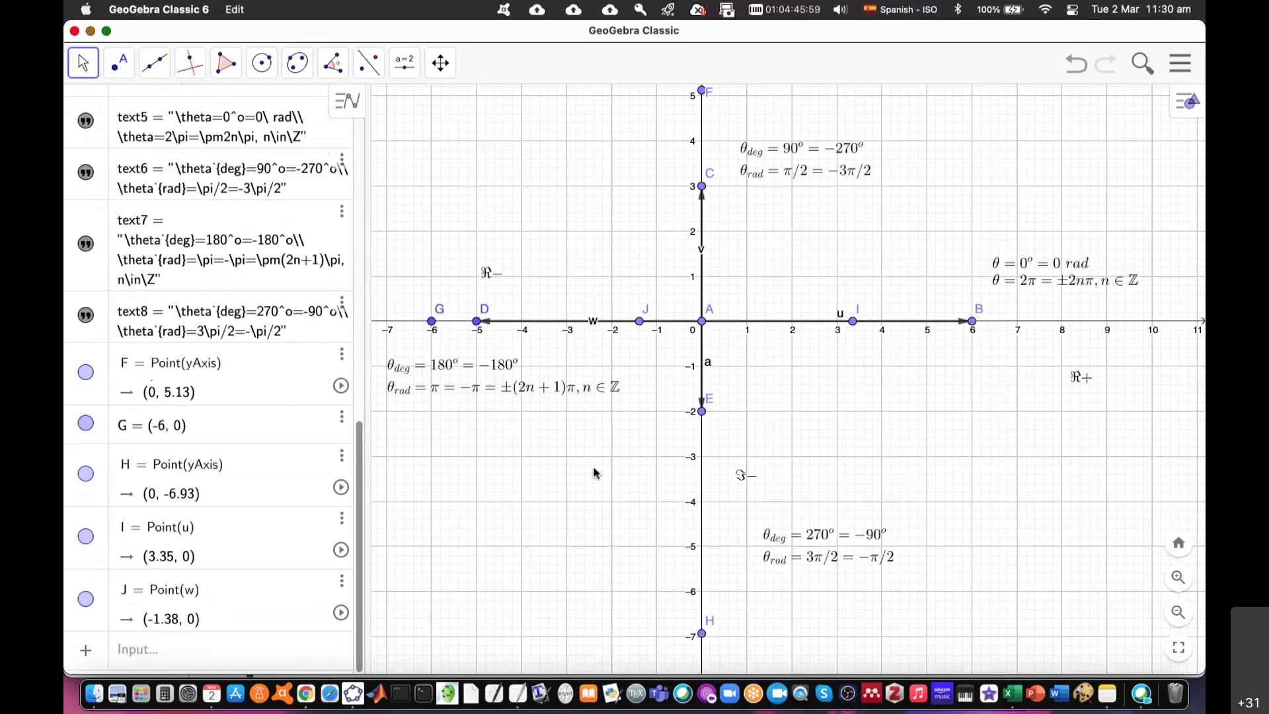
Sketch temporary red and blue half-turn arrows from the positive real axis to point J, underline the 180° angle label, and clear the annotations
mouse_move(520, 204)
left_mouse_down()
mouse_move(581, 203)
mouse_move(535, 204)
left_mouse_up()
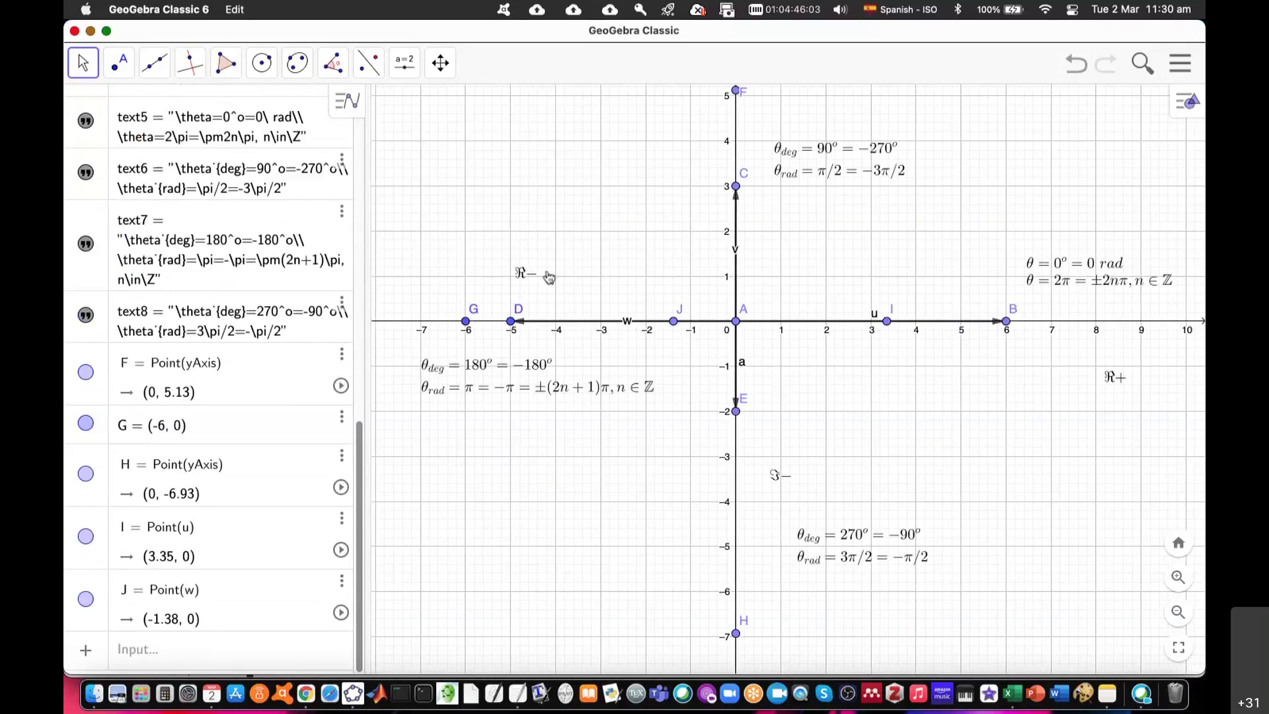
left_click(660, 38)
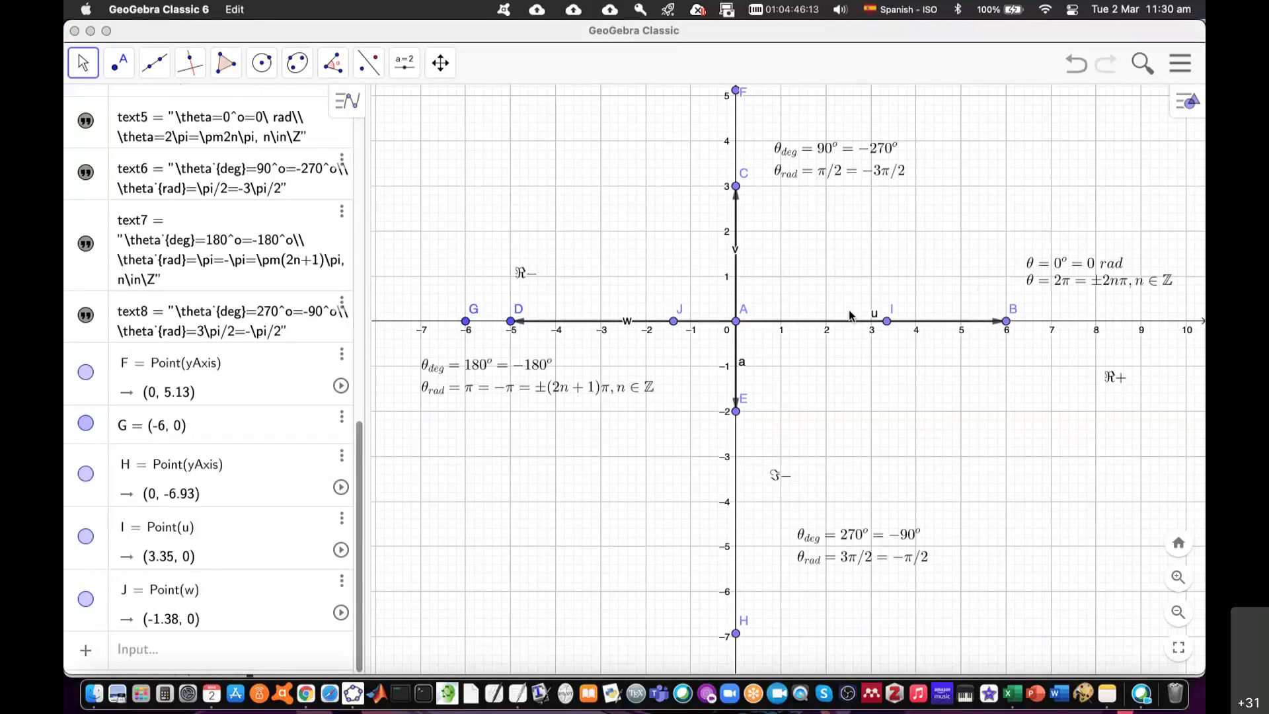
mouse_move(819, 316)
left_mouse_down()
mouse_move(731, 253)
mouse_move(671, 315)
mouse_move(699, 304)
left_mouse_up()
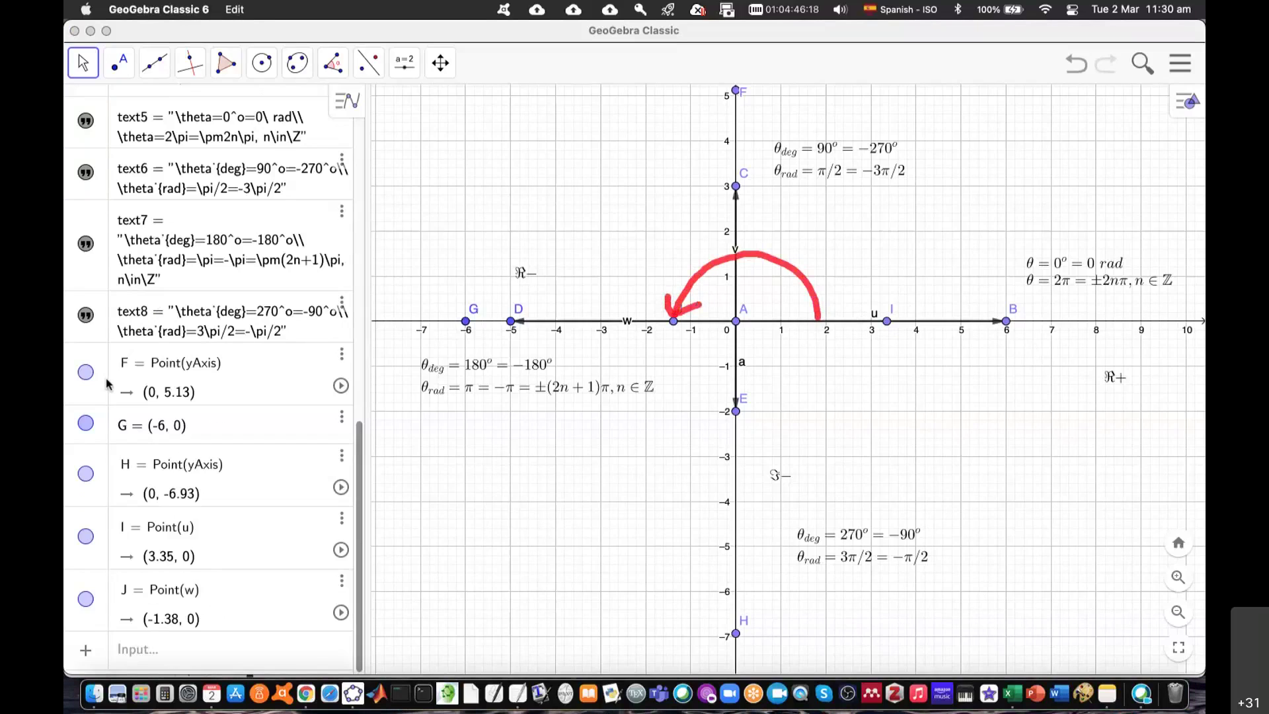
mouse_move(820, 325)
left_mouse_down()
mouse_move(808, 367)
mouse_move(679, 336)
mouse_move(677, 324)
mouse_move(671, 350)
mouse_move(670, 339)
left_mouse_up()
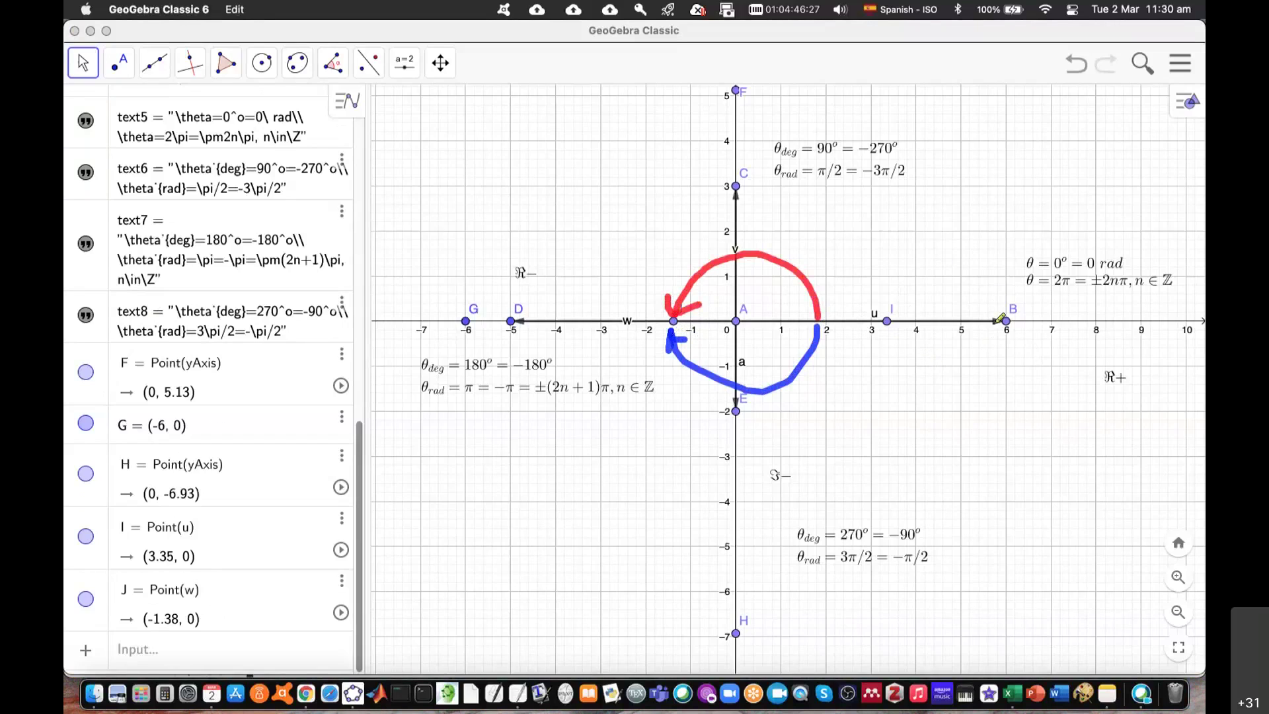
mouse_move(1072, 361)
left_mouse_down()
mouse_move(1142, 381)
mouse_move(1047, 406)
mouse_move(1077, 361)
left_mouse_up()
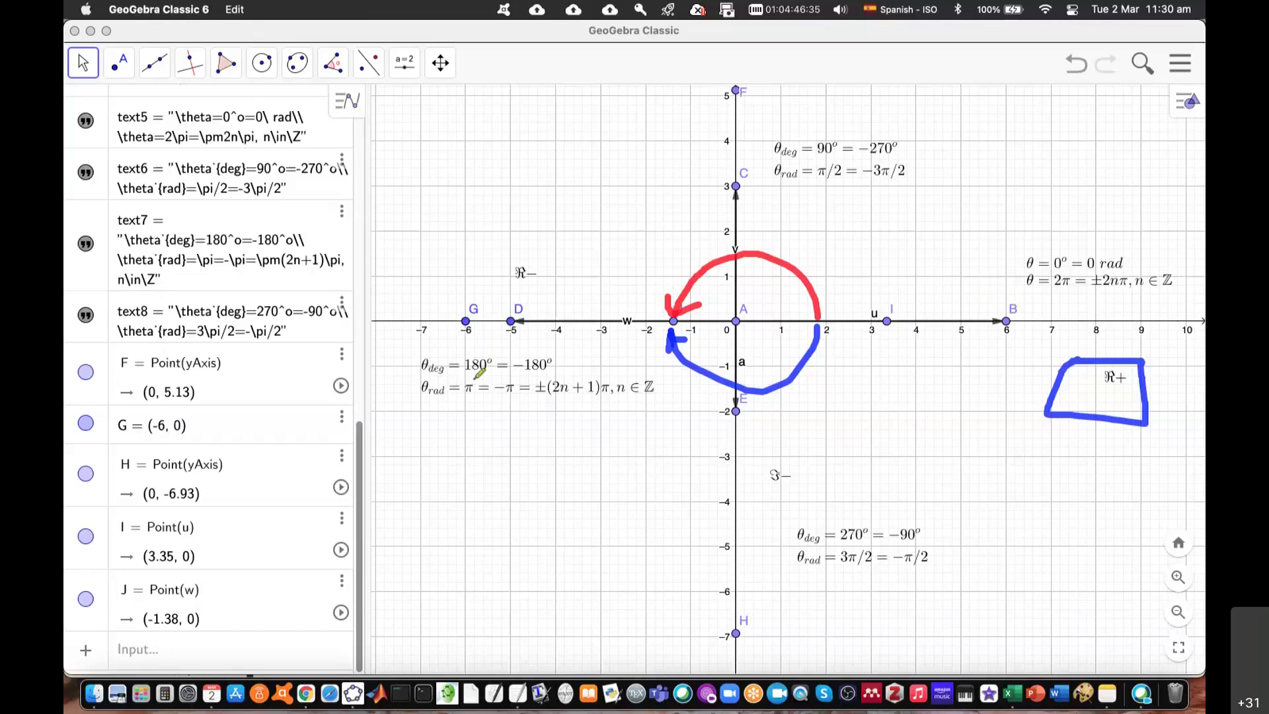
left_click_drag(458, 374, 553, 378)
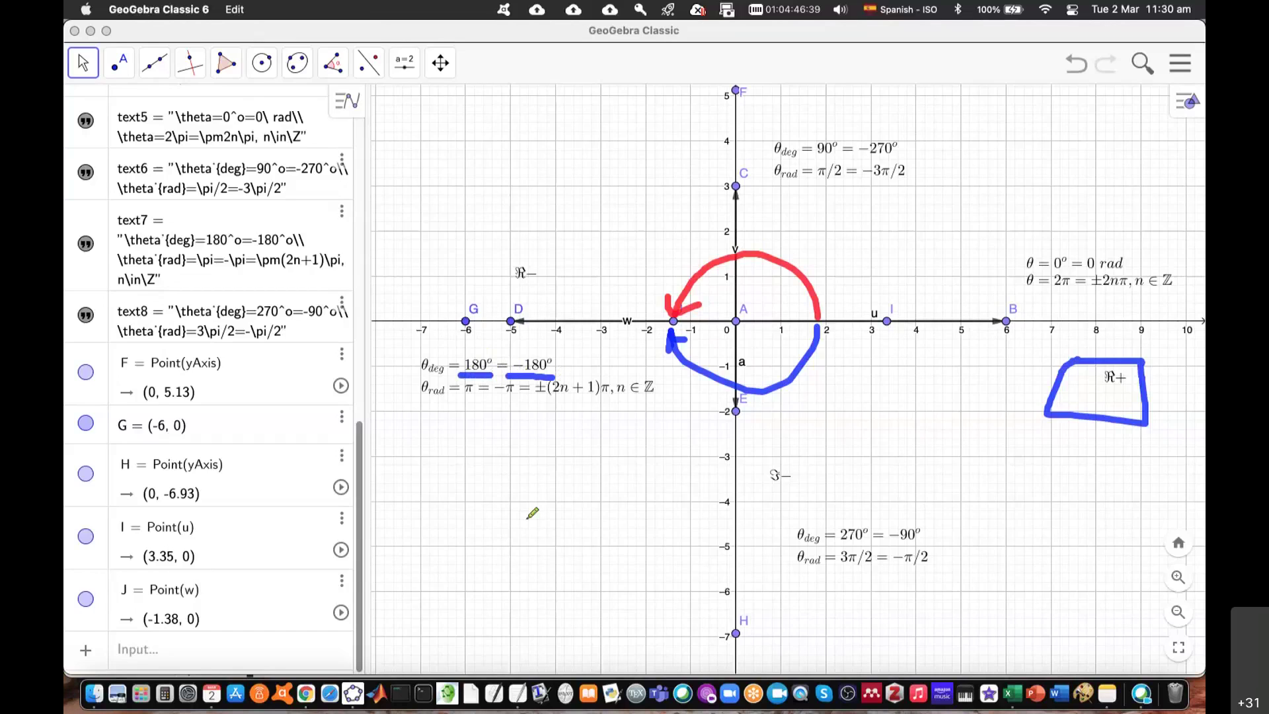
left_click_drag(455, 407, 525, 407)
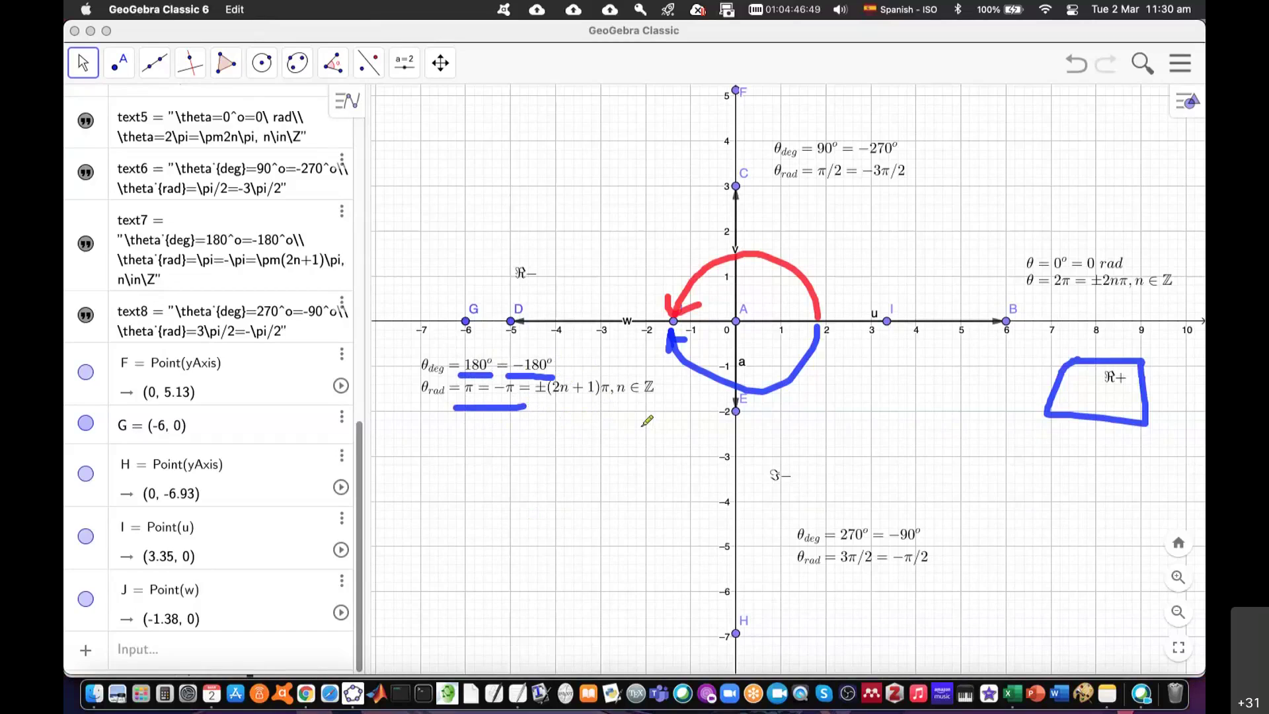
left_click(120, 154)
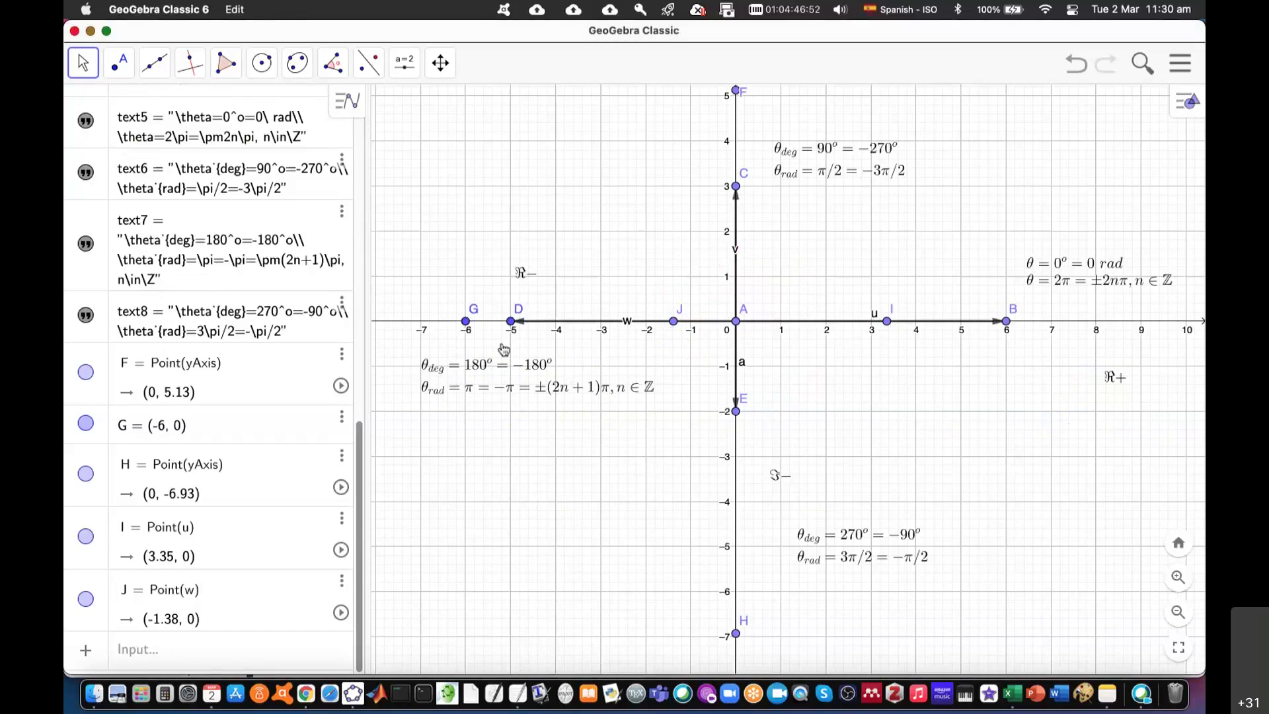
Switch to Overleaf and append =\sqrt{2}e^{\pi i}= to the k item inside its math delimiters
key("super+Tab")
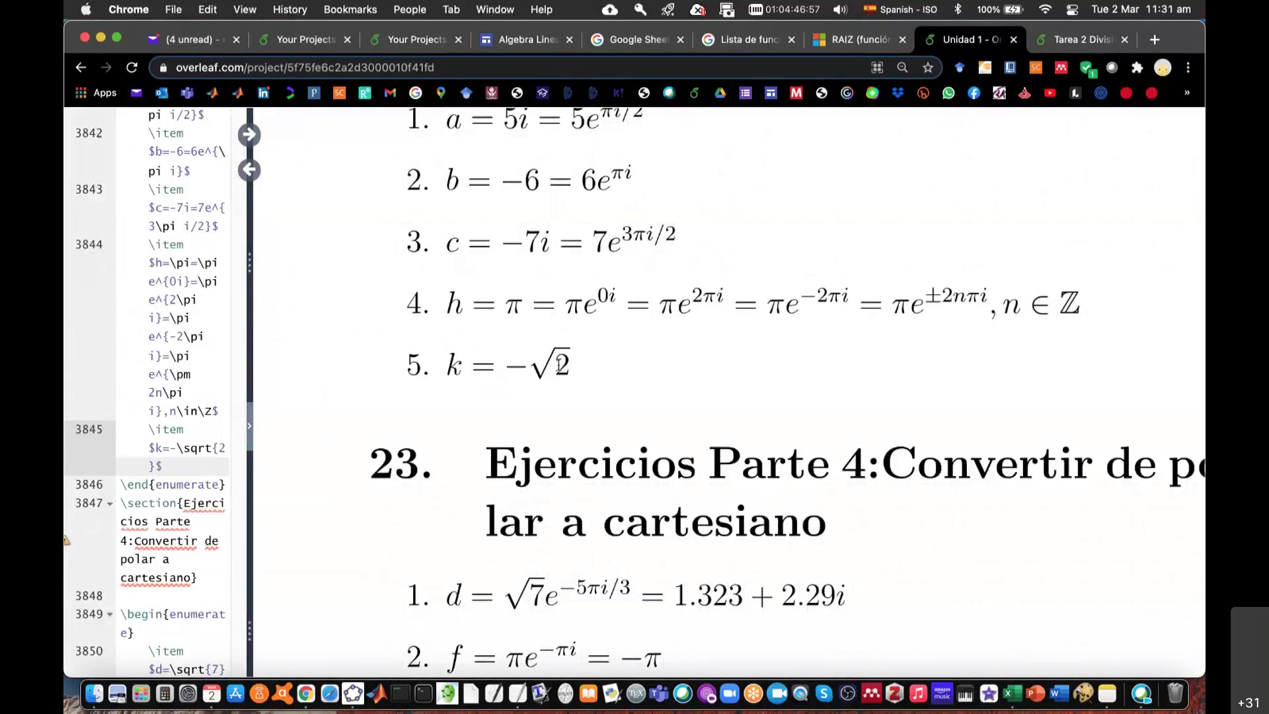
key("Left")
key("Right")
type("=\\sqrt")
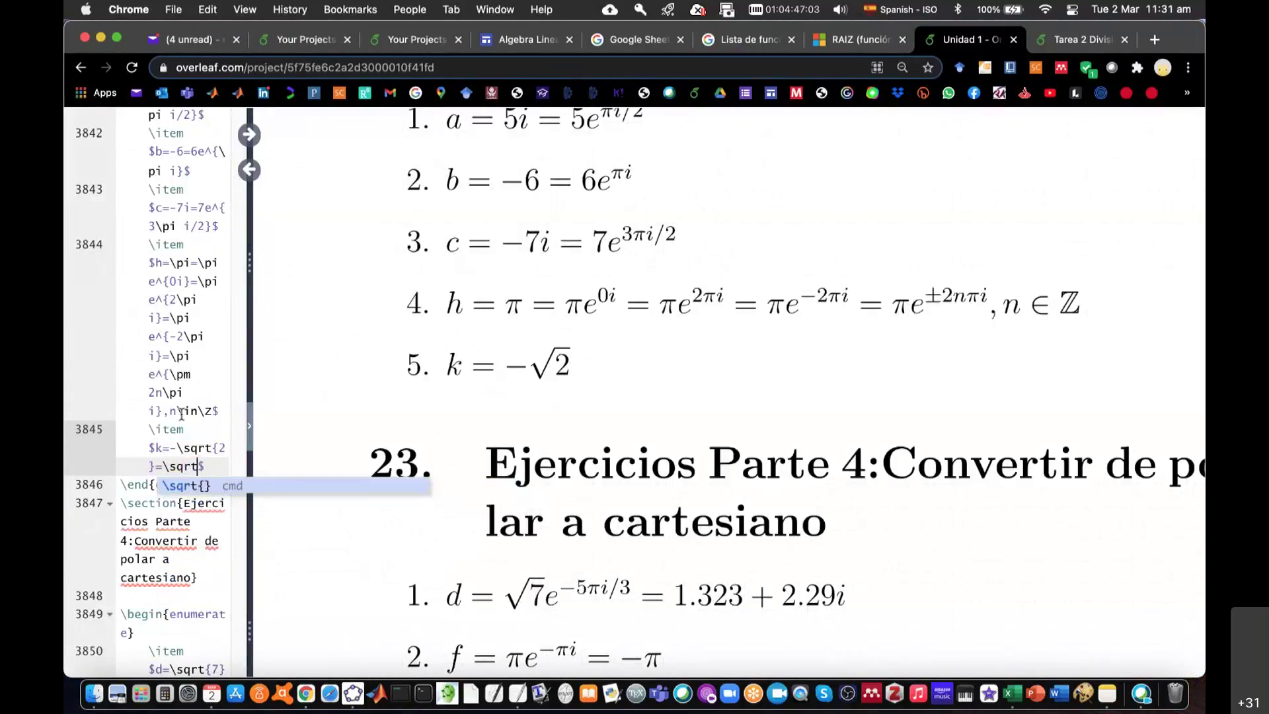
key("Return")
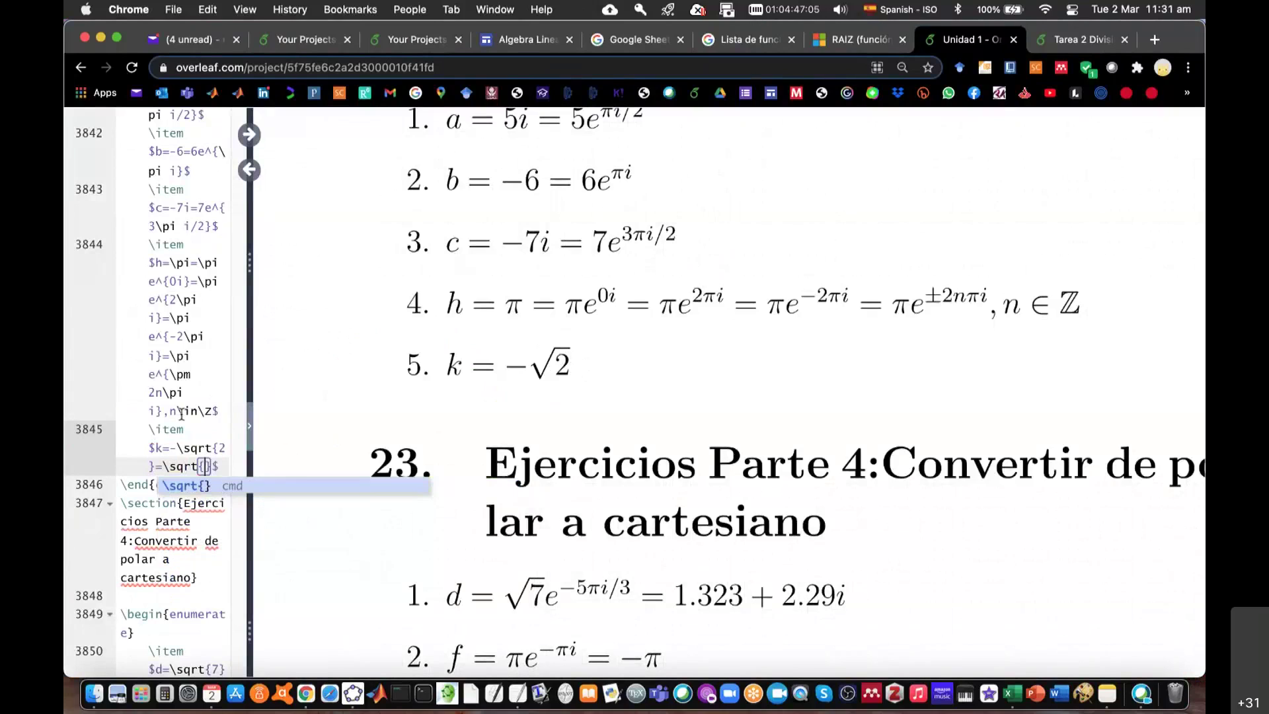
type("2")
key("Right")
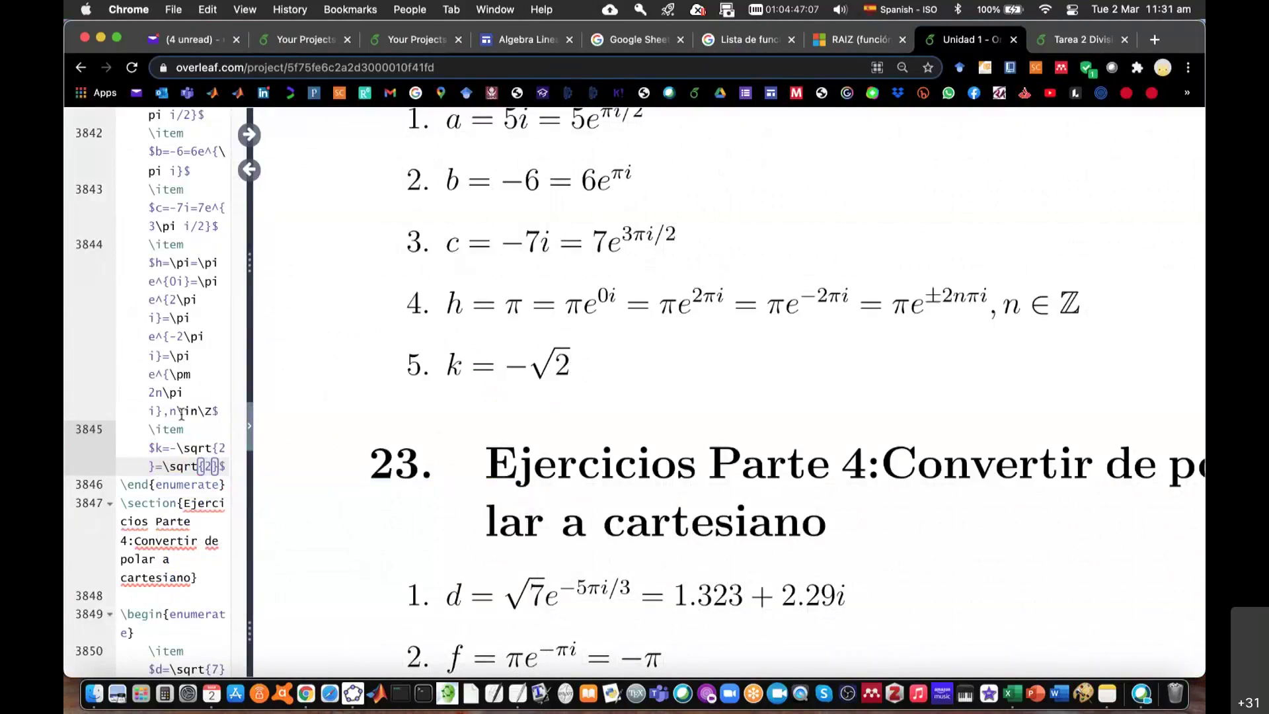
type("e^{")
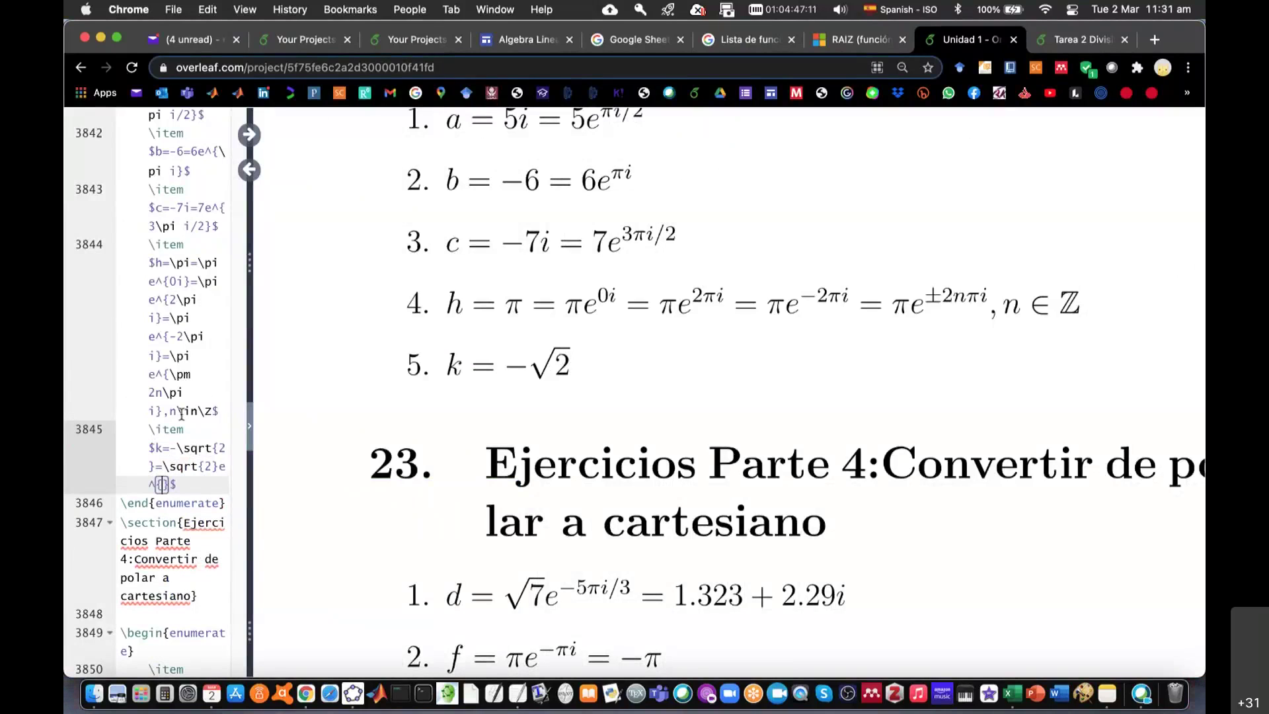
type("\\pi i}")
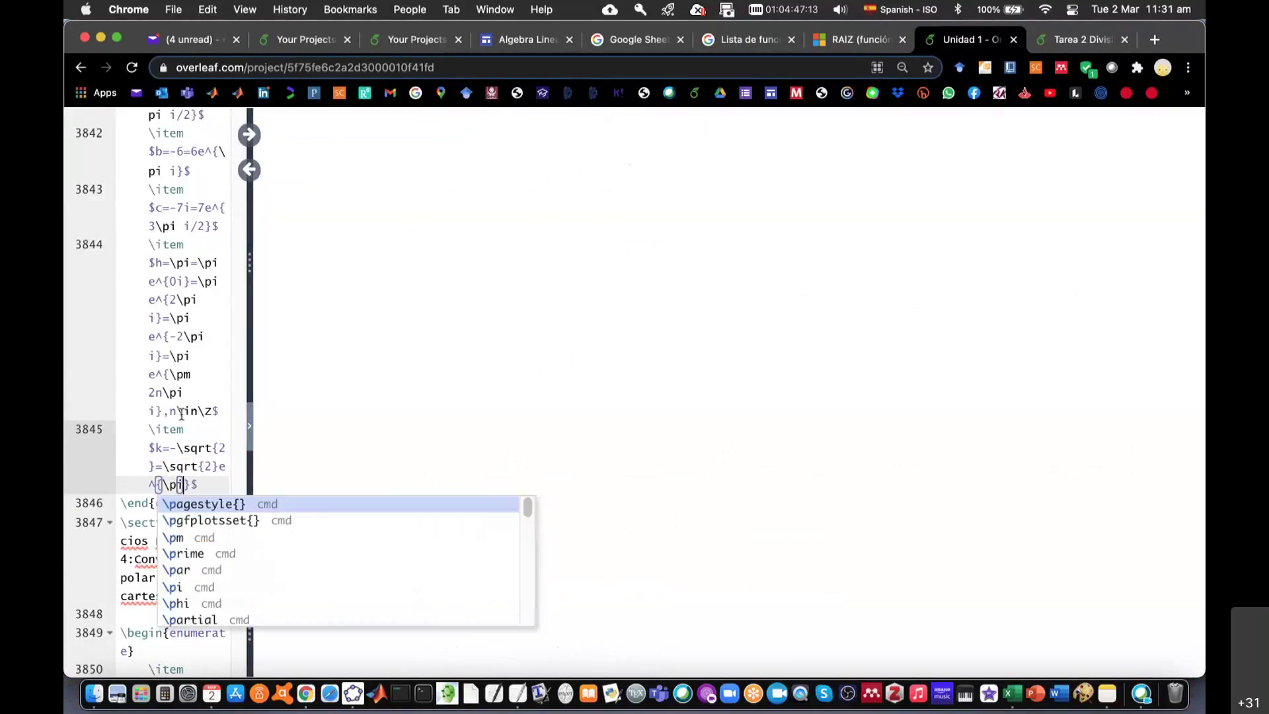
type("=")
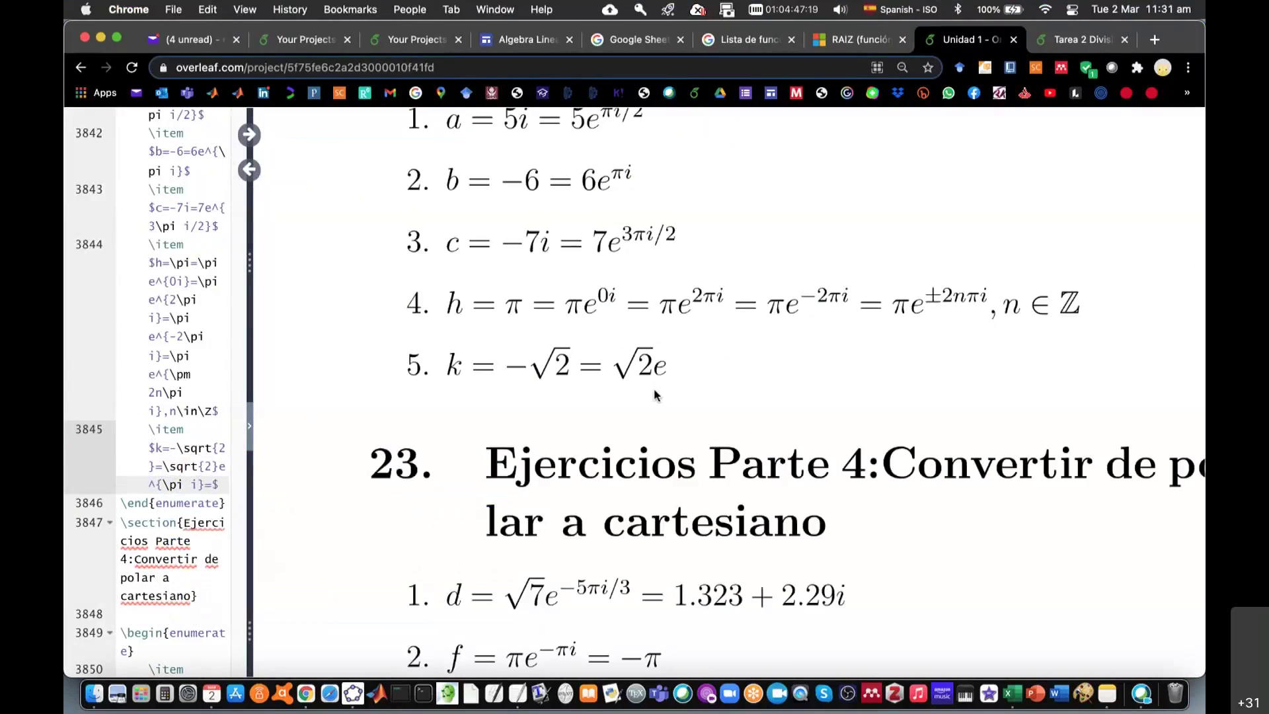
Append \sqrt{2}e^{-\pi i} after the last equals sign of the k item, correcting the mistyped exponent
mouse_move(654, 392)
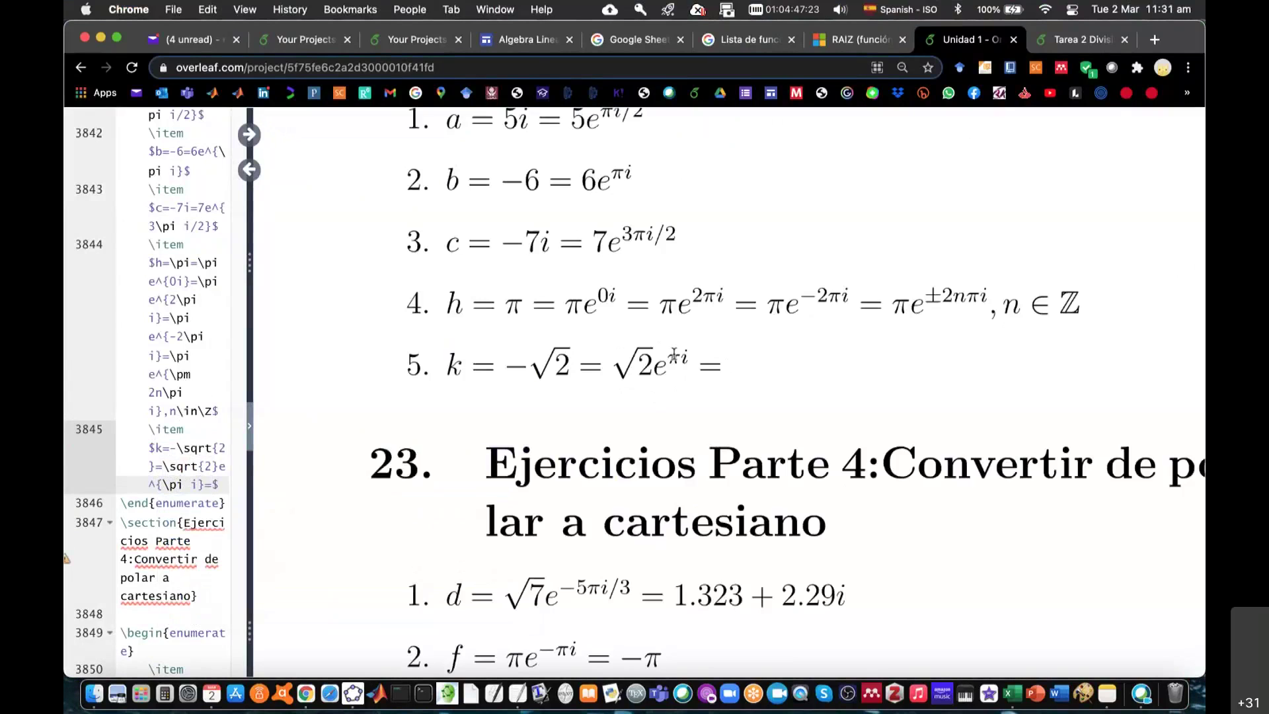
type("\\s")
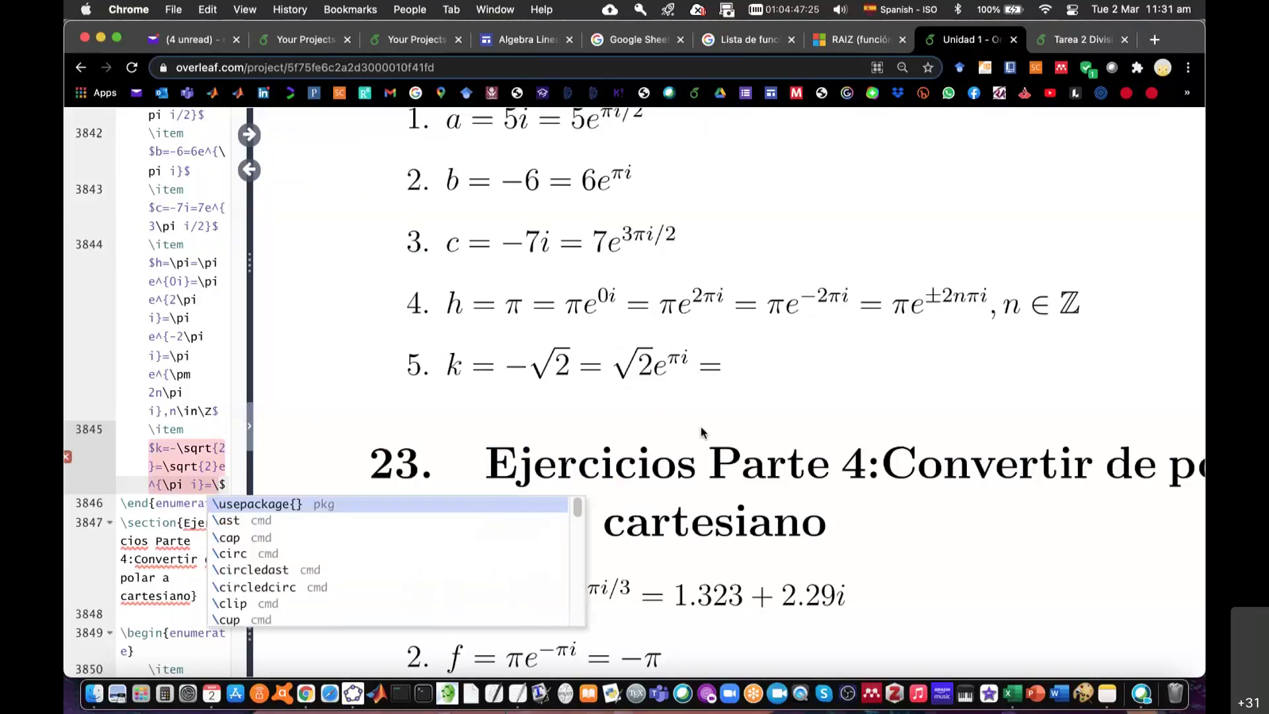
type("qrt")
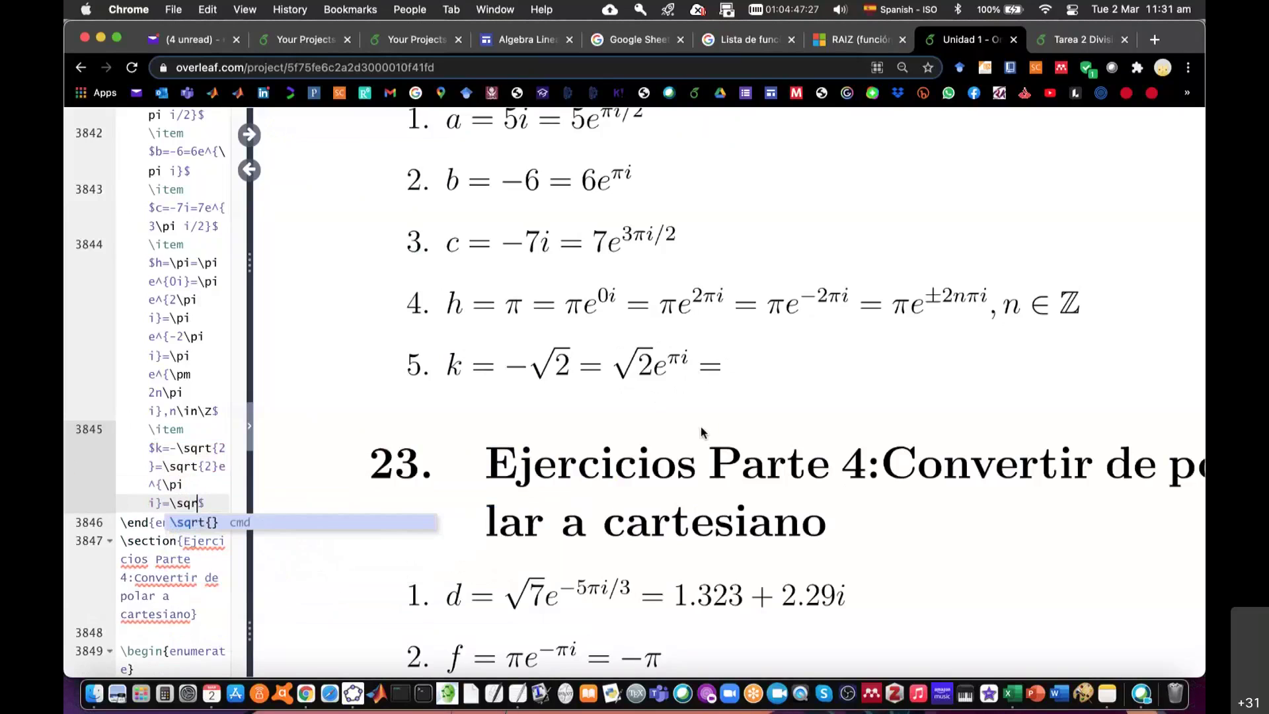
type("{")
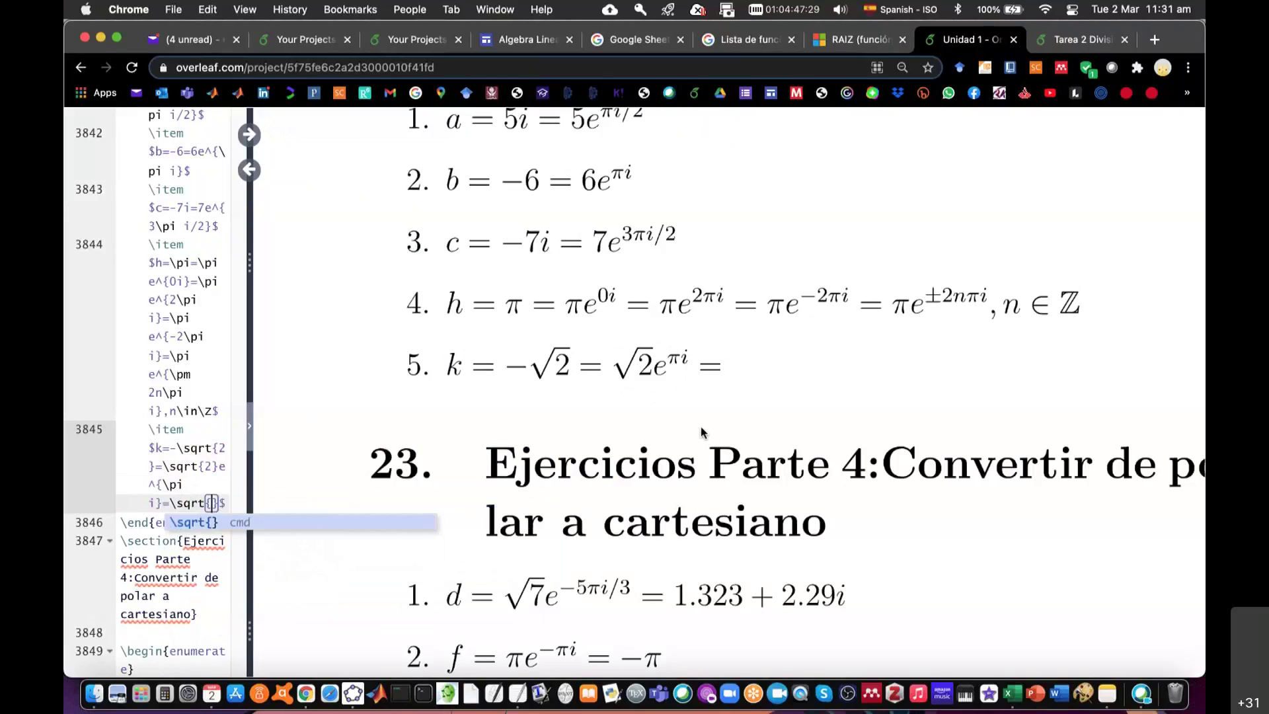
type("2}e^{-p\\ñpi")
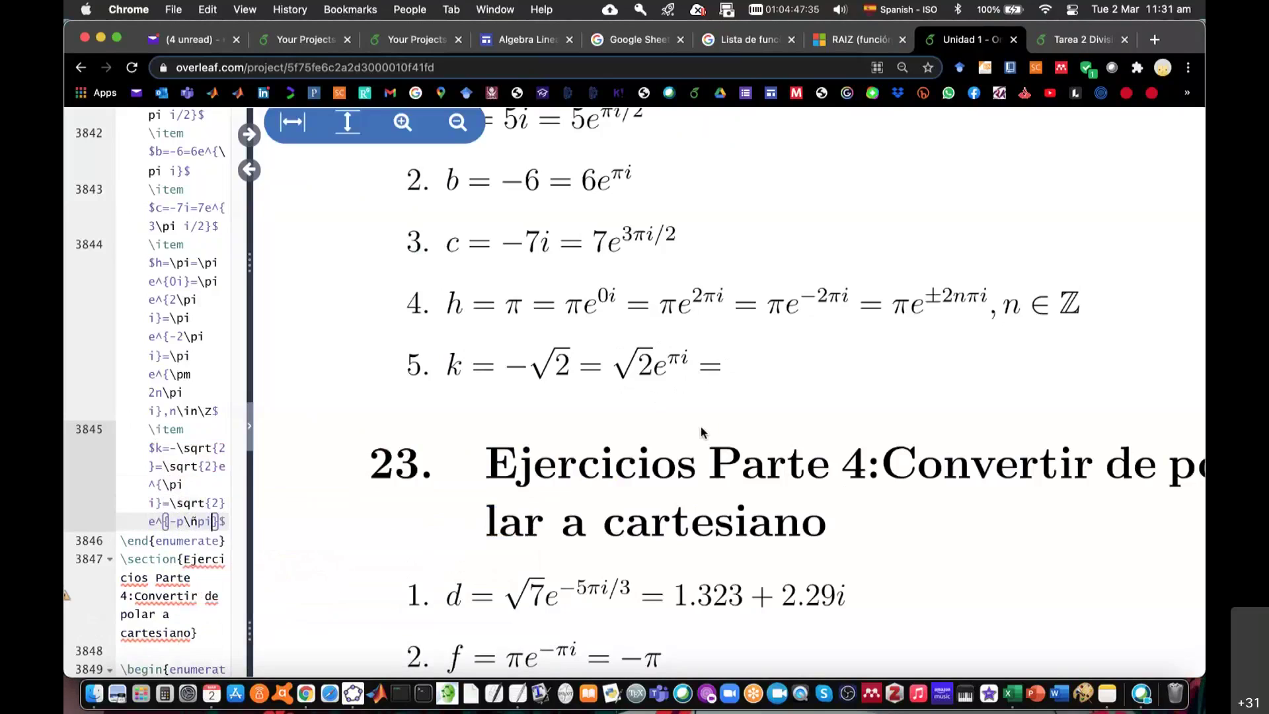
key("BackSpace")
key("BackSpace")
key("BackSpace")
type("pi")
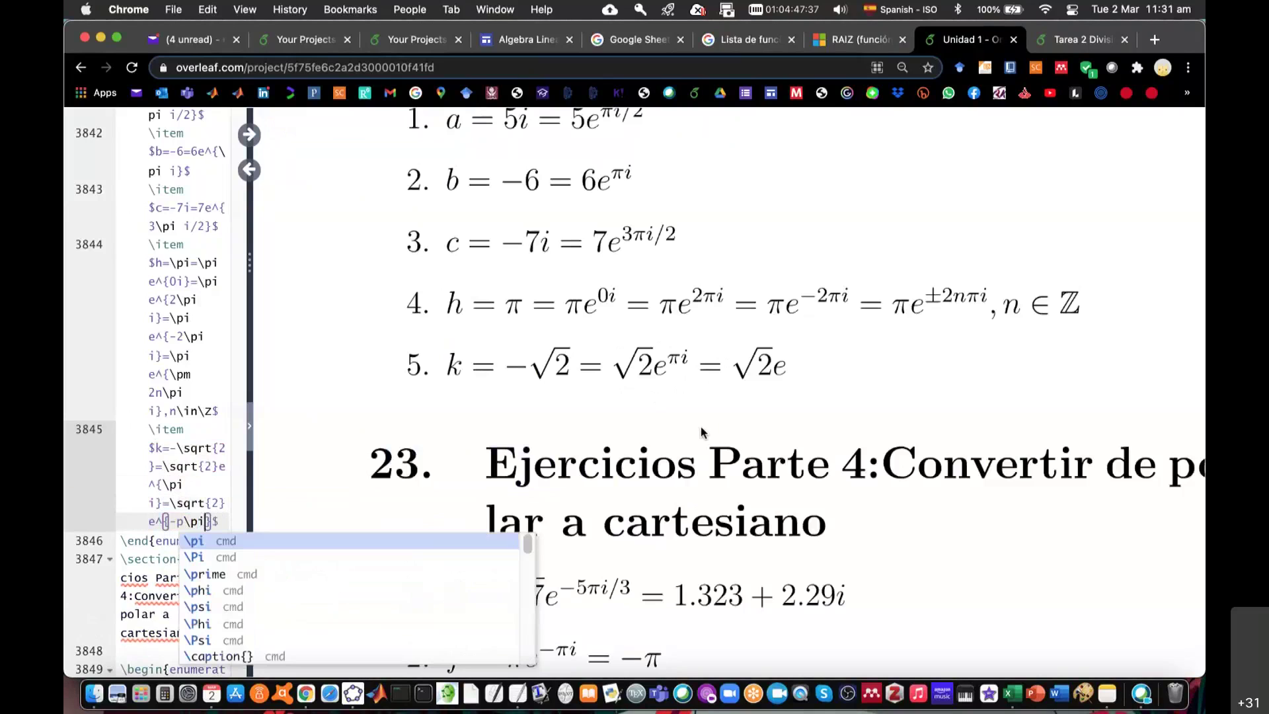
type(" i")
key("BackSpace")
key("Right")
key("Right")
key("Right")
key("Right")
key("Right")
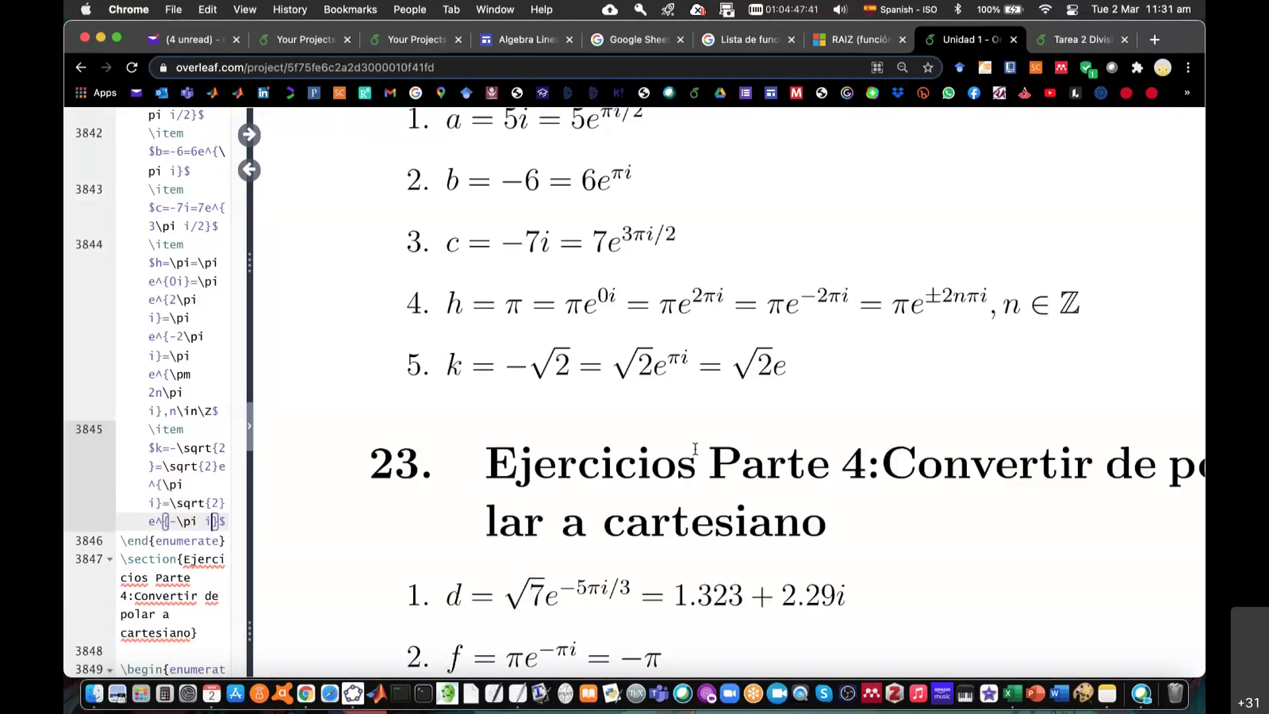
left_click(238, 526)
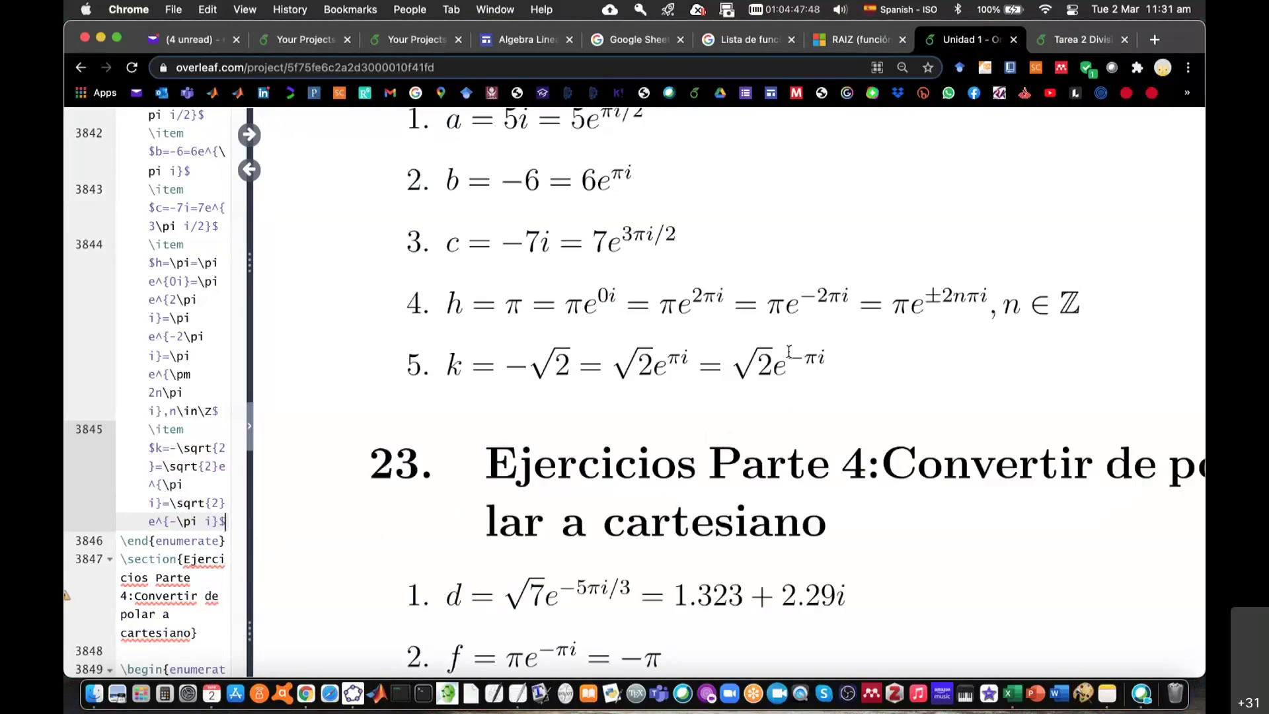
Check the negative real axis angle label in GeoGebra, and in Overleaf append =\sqrt{2}e^{\pm (2n+1)\pi i} to the k item
key("super+Tab")
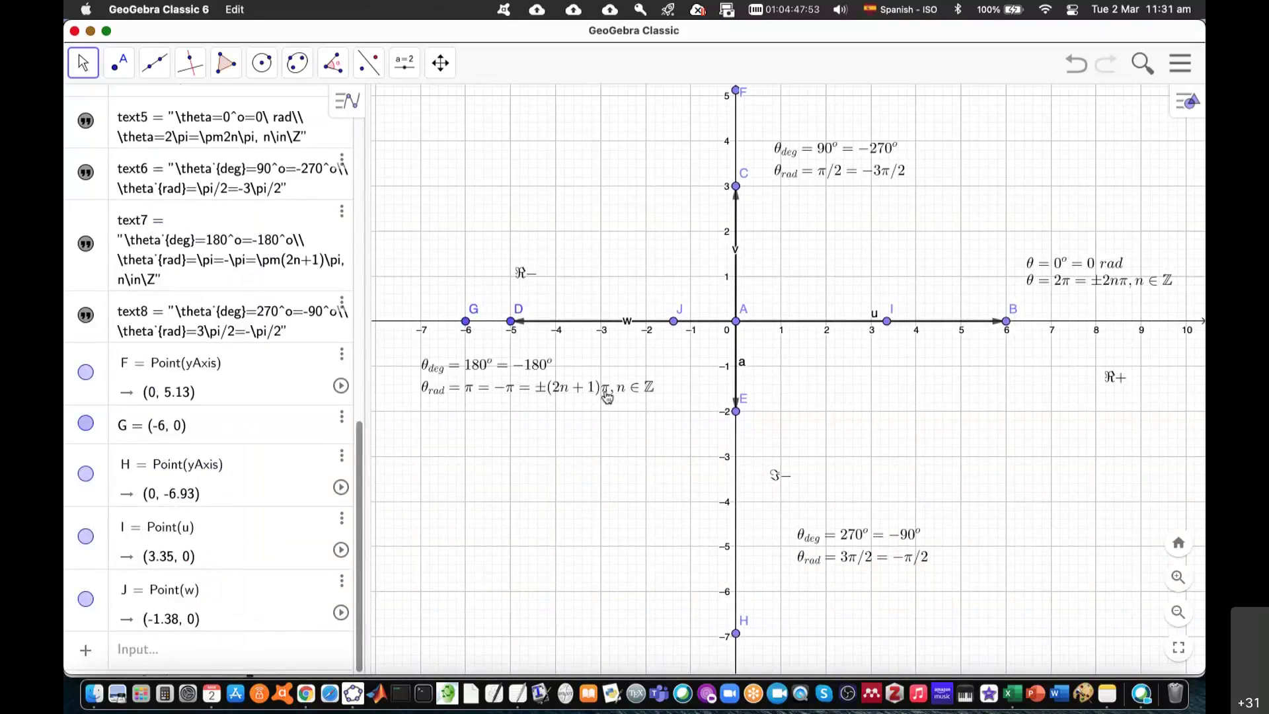
key("super+Tab")
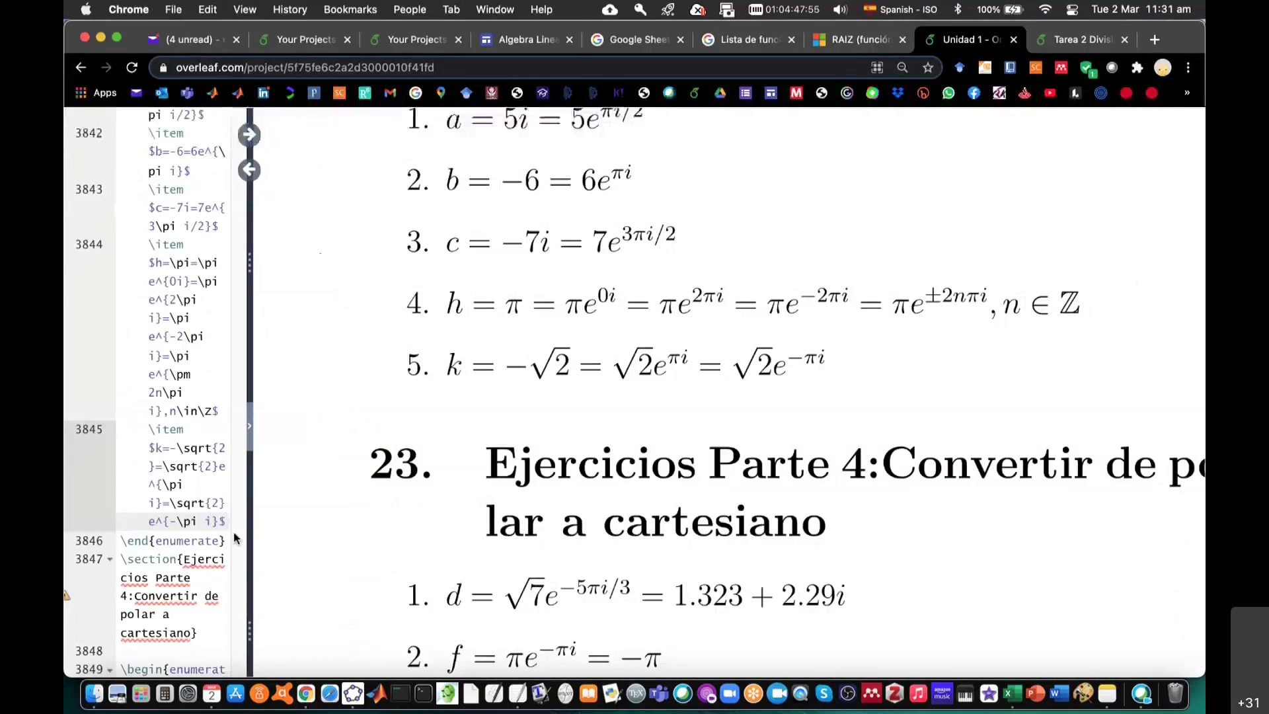
type("\\sqrt{")
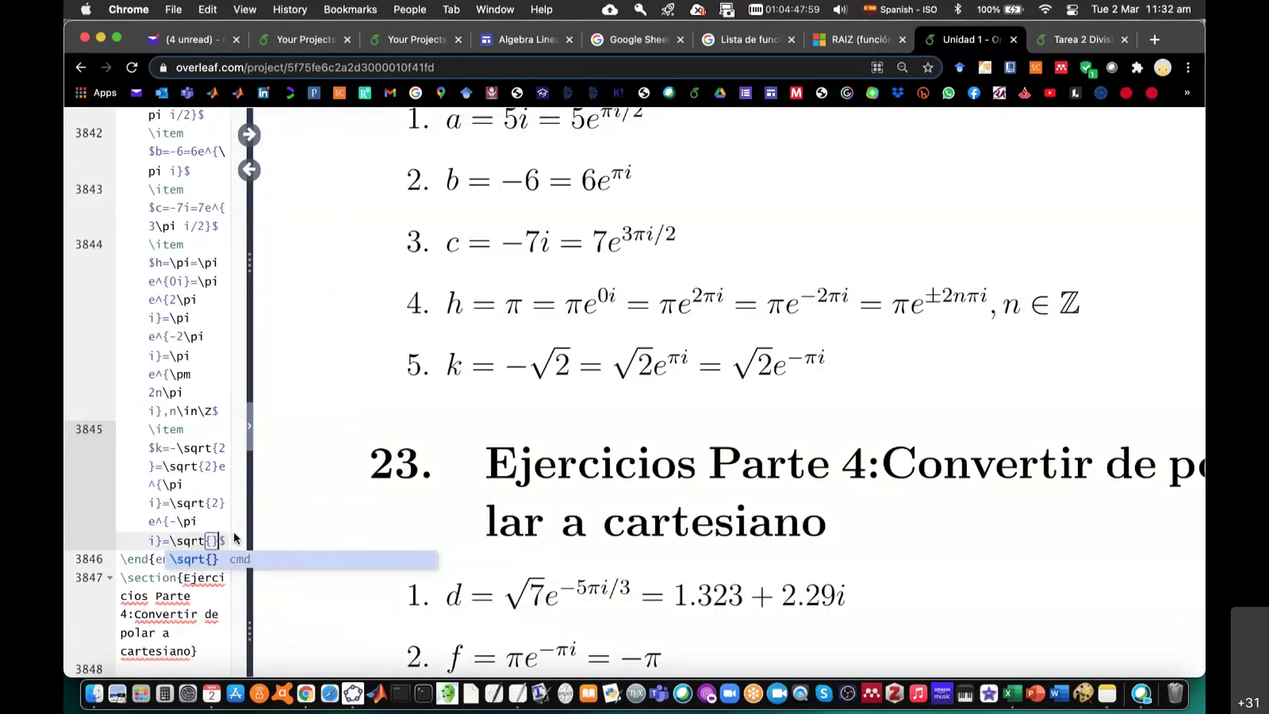
type("2}e^{\\pm")
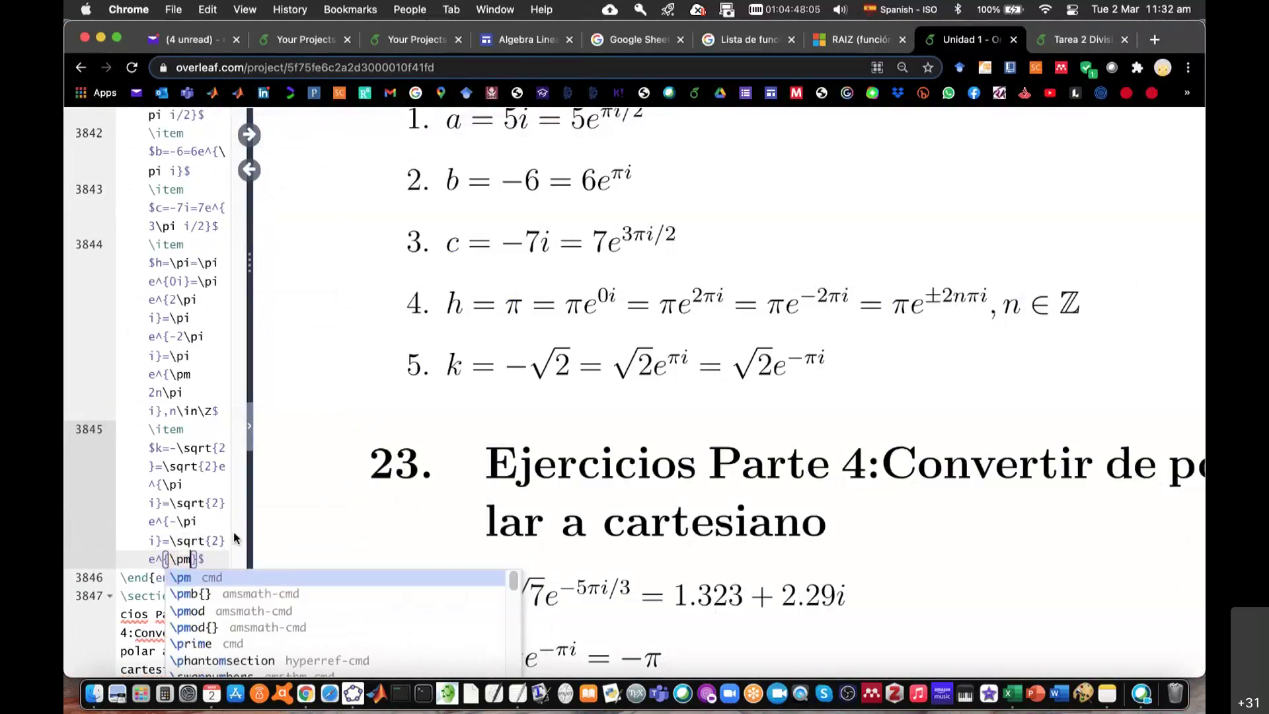
type(" (")
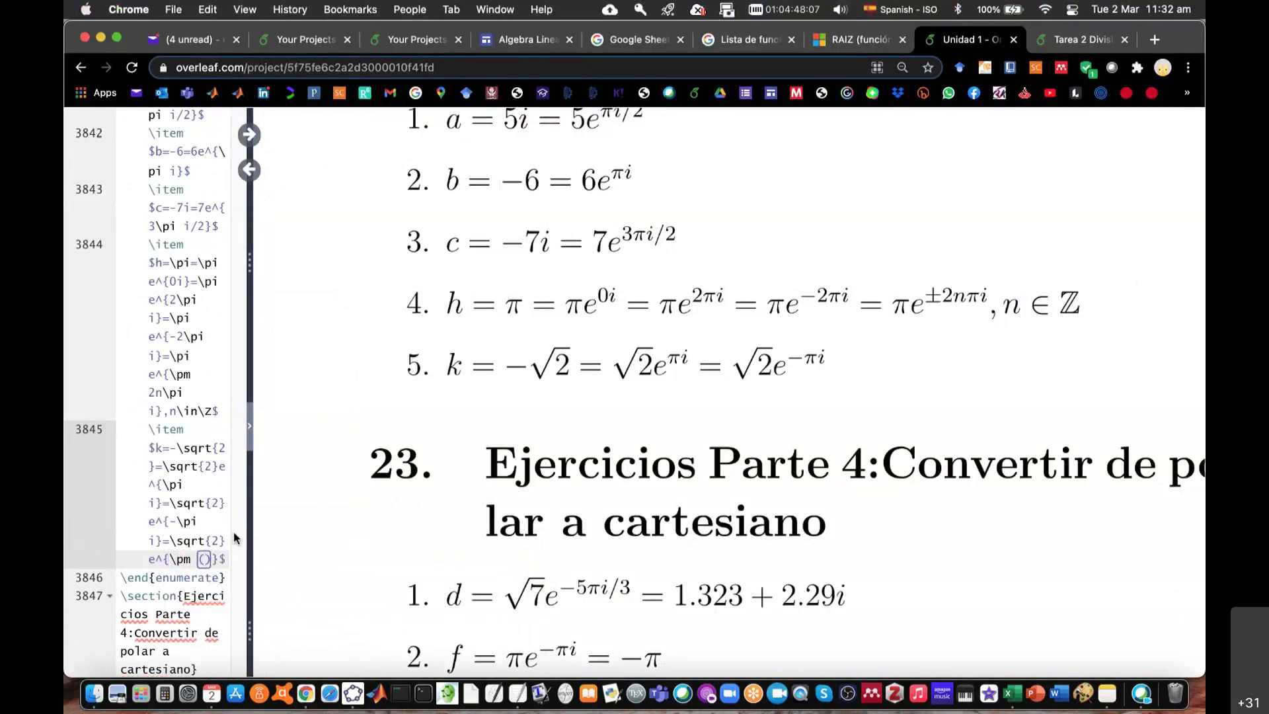
type("2n+1º")
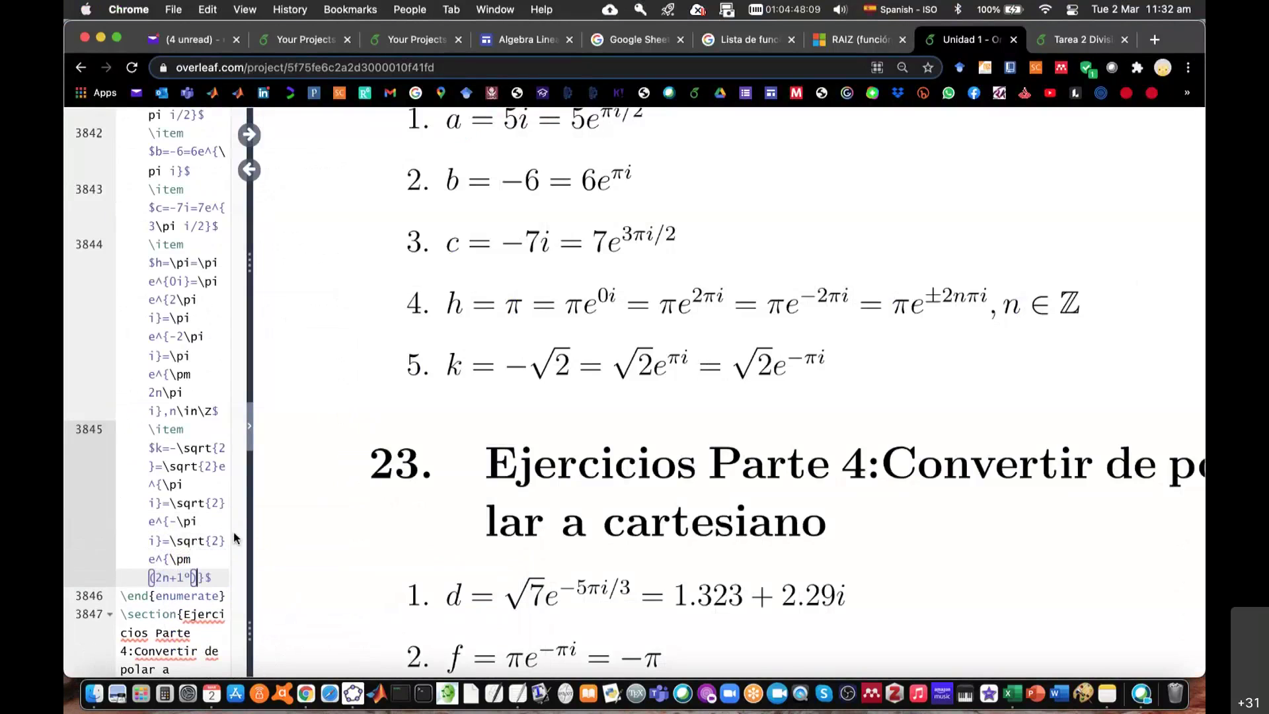
key("BackSpace")
type(")")
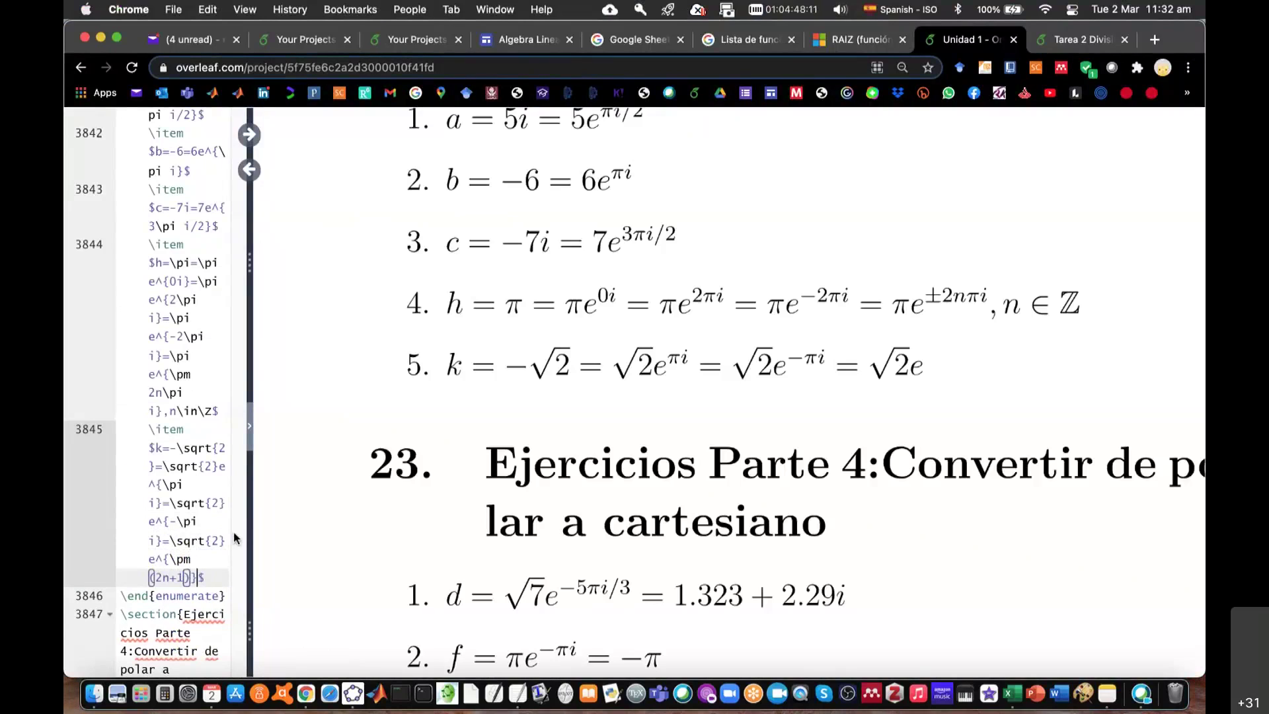
type("\\pi i")
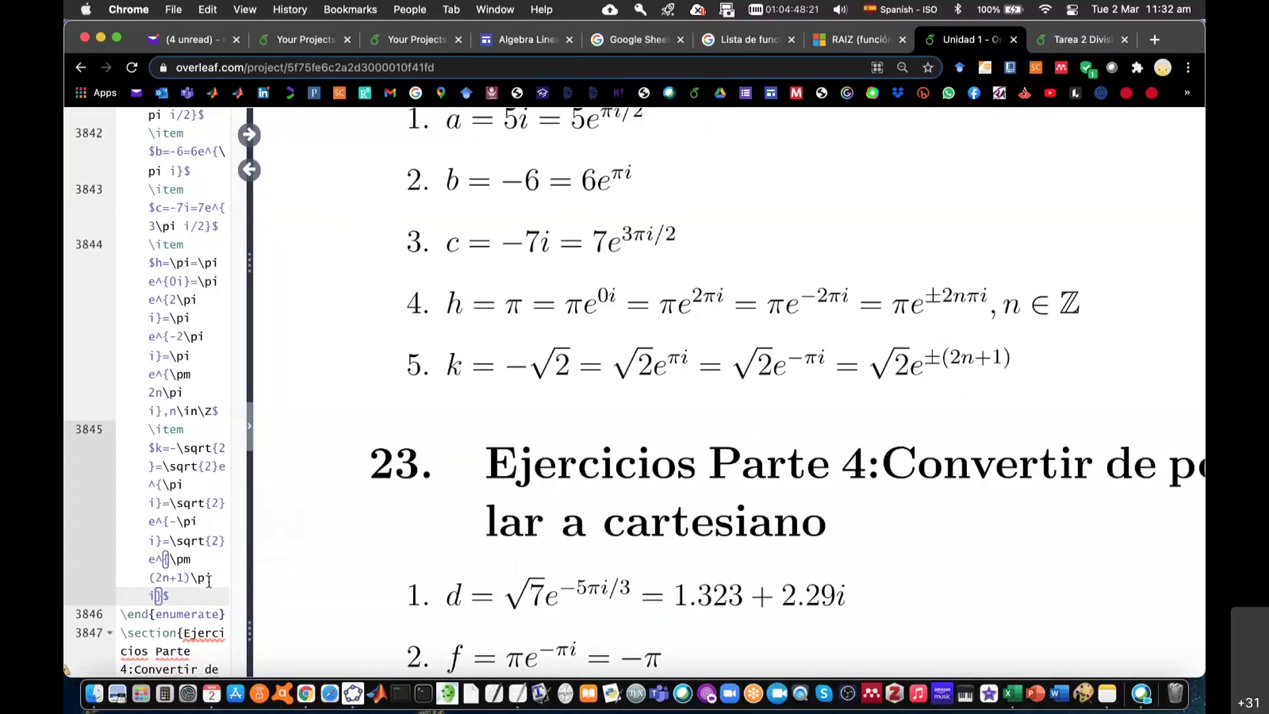
Append ,n\in\Z to the k item after its last exponent, inside the math delimiters
key("Right")
type(",n\\")
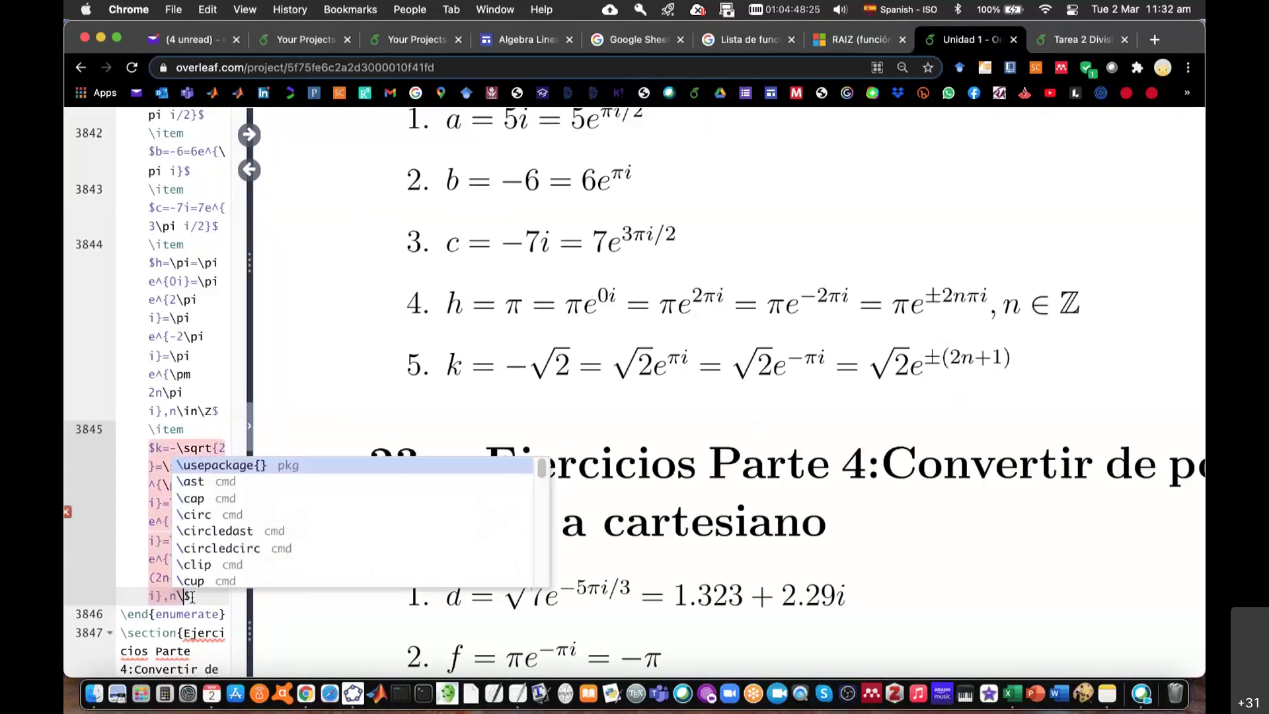
type("in\\")
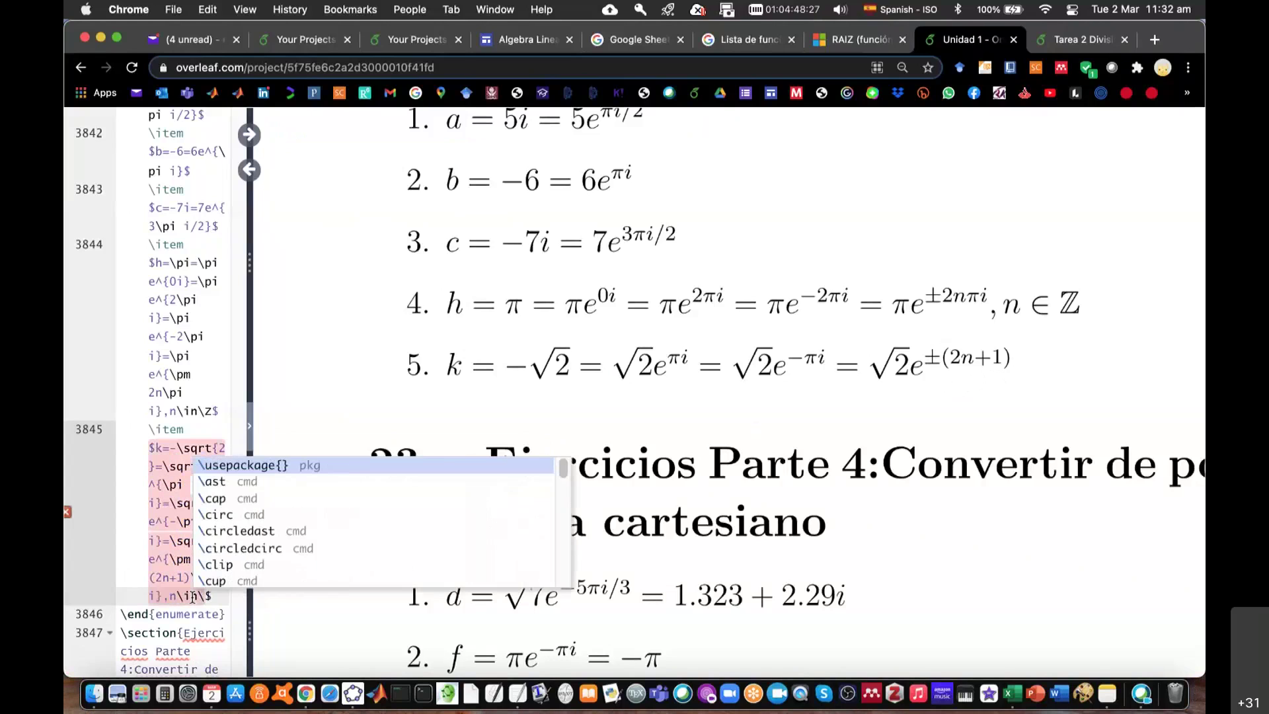
type("Z")
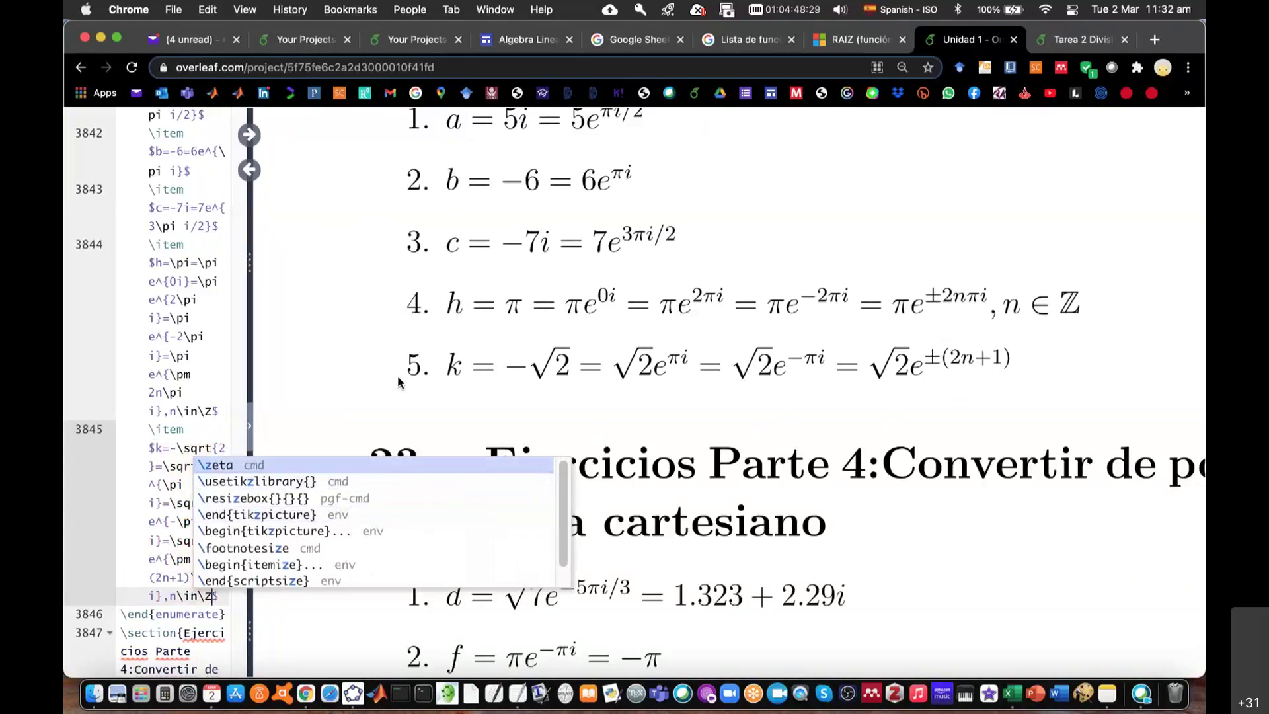
key("Escape")
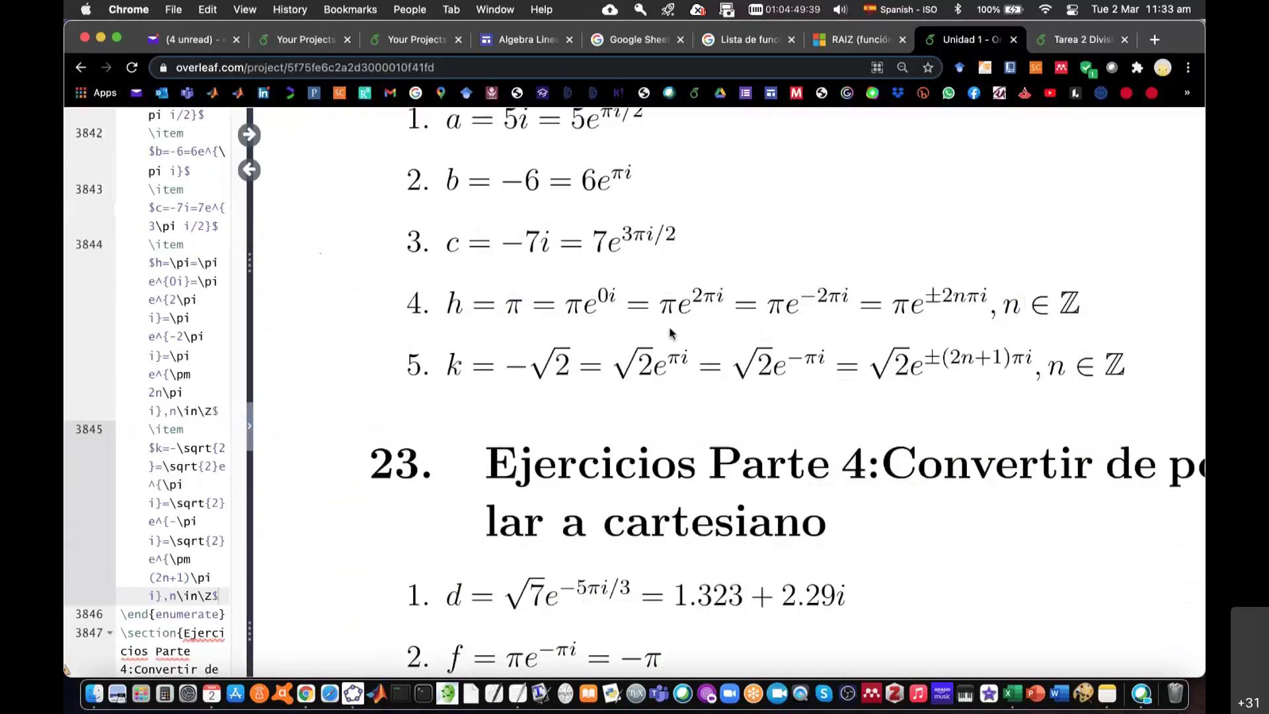
Add a new list item reading \item m=i below the k item, before the end of the enumerate list
scroll(243, 464, "down", 5)
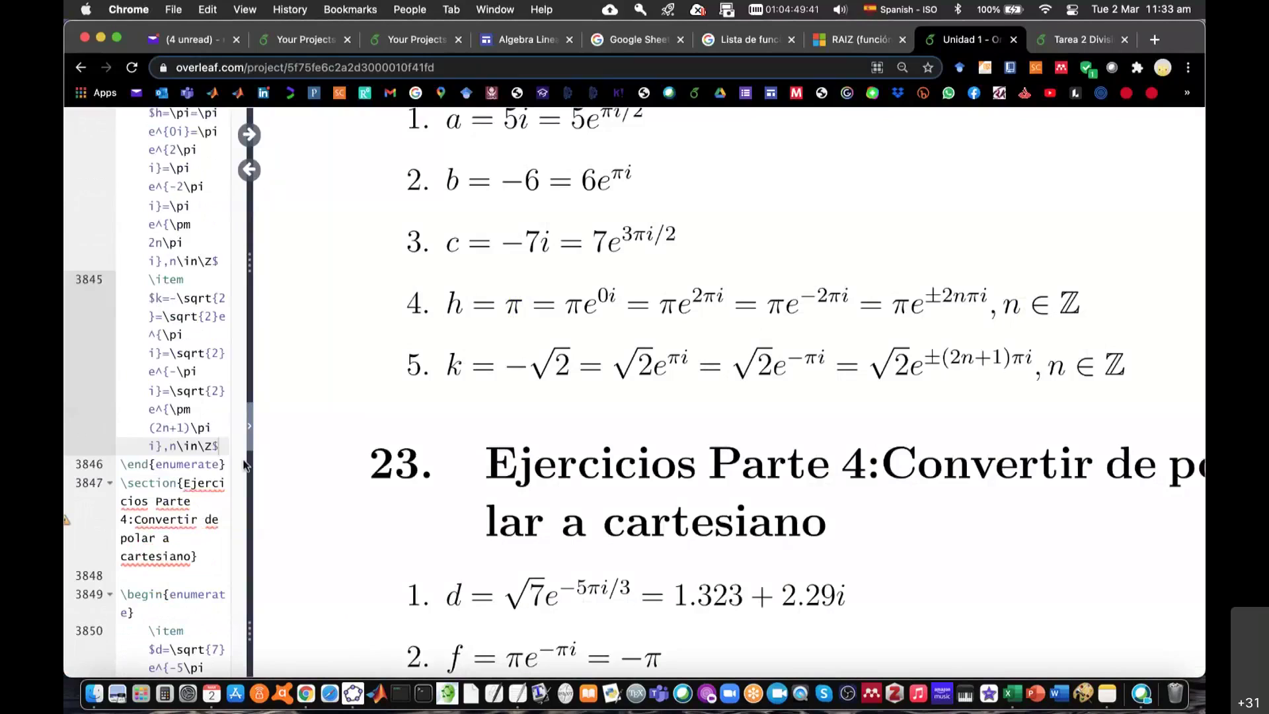
left_click(222, 441)
key("Return")
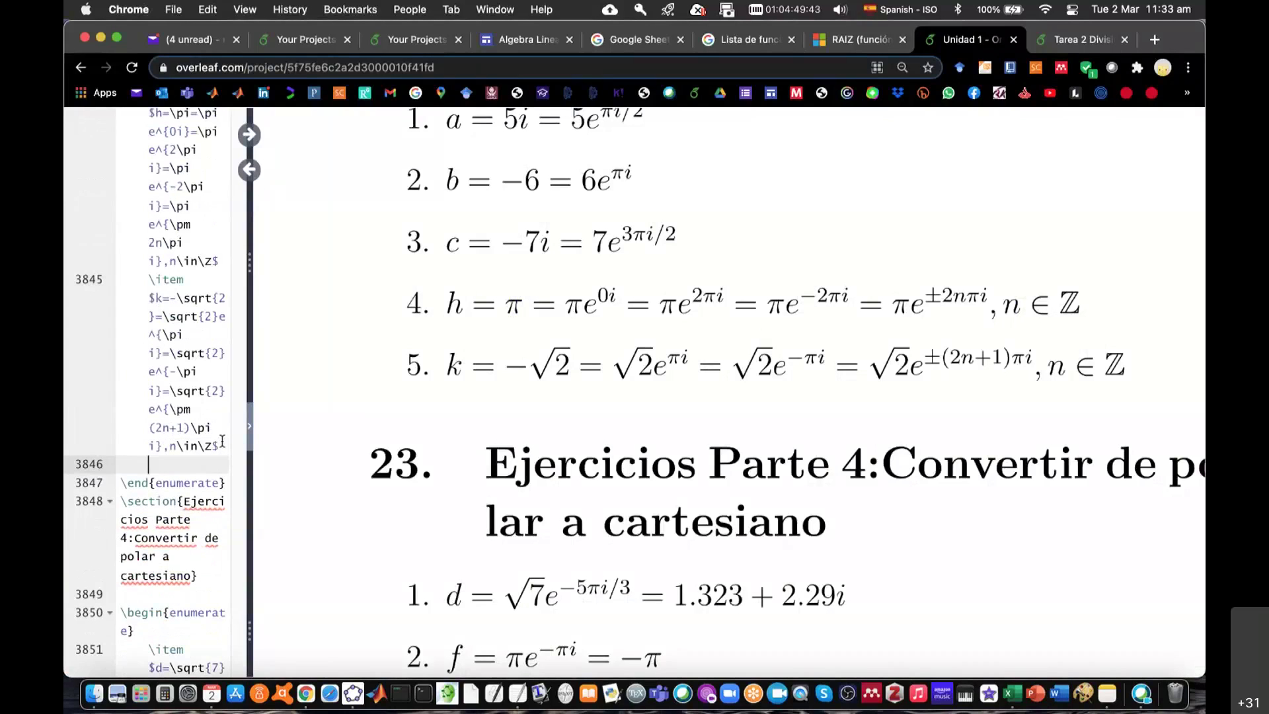
type("\\")
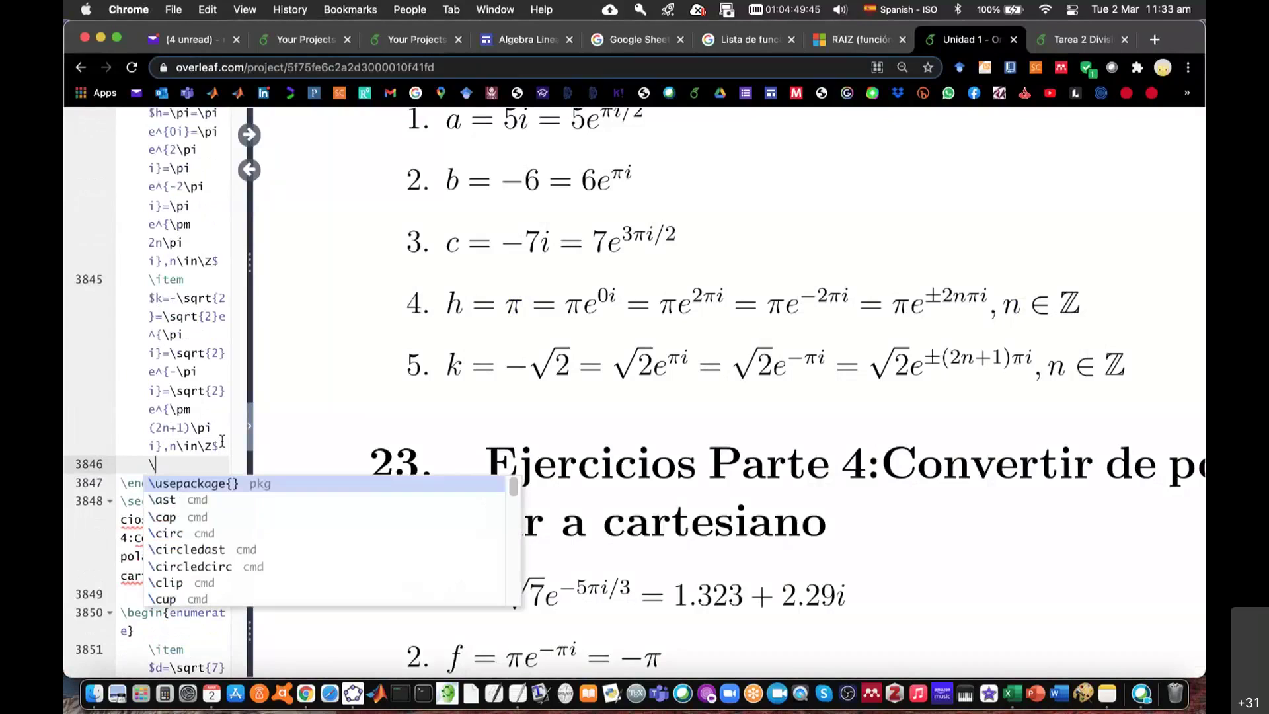
type("m")
key("BackSpace")
type("item m=")
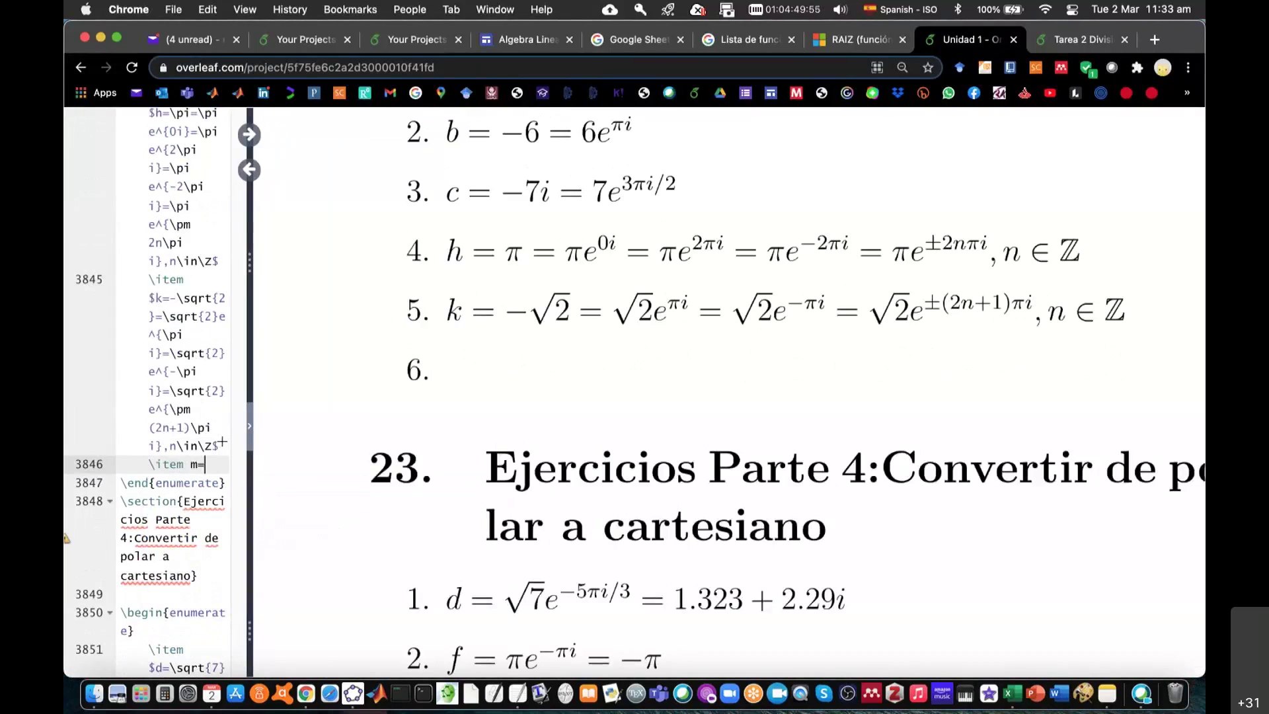
type("\\")
key("BackSpace")
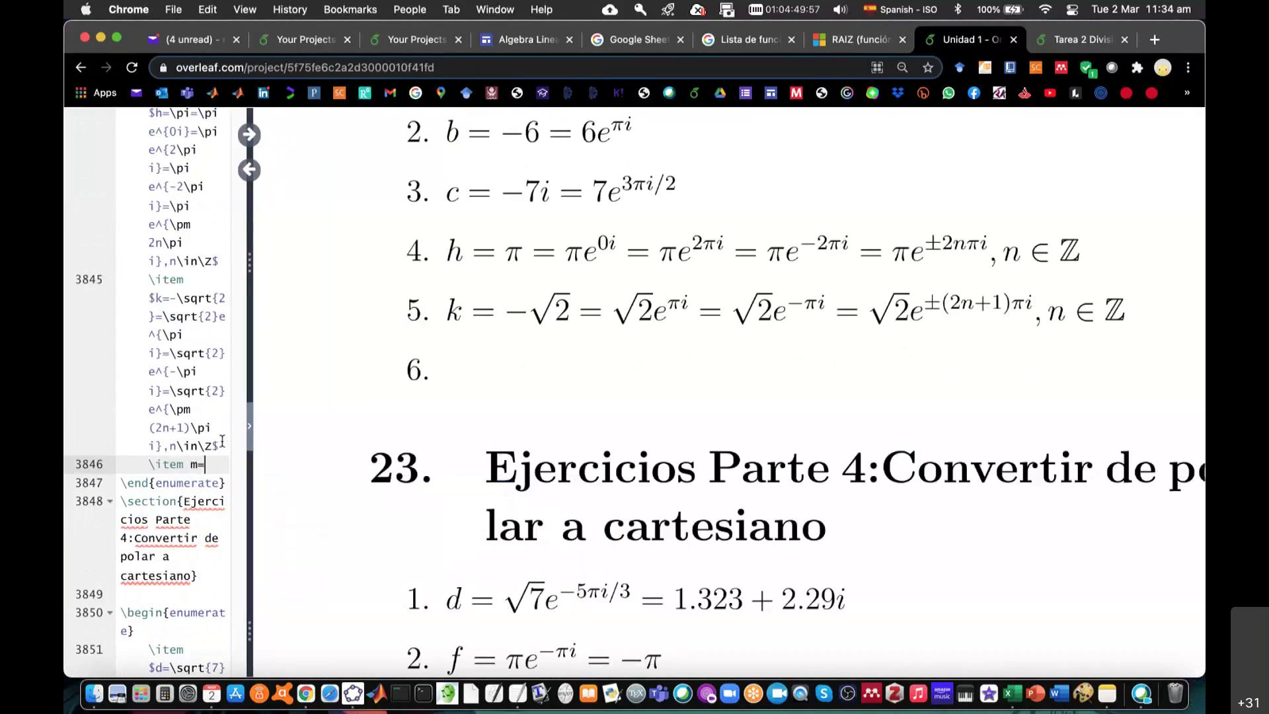
type("i")
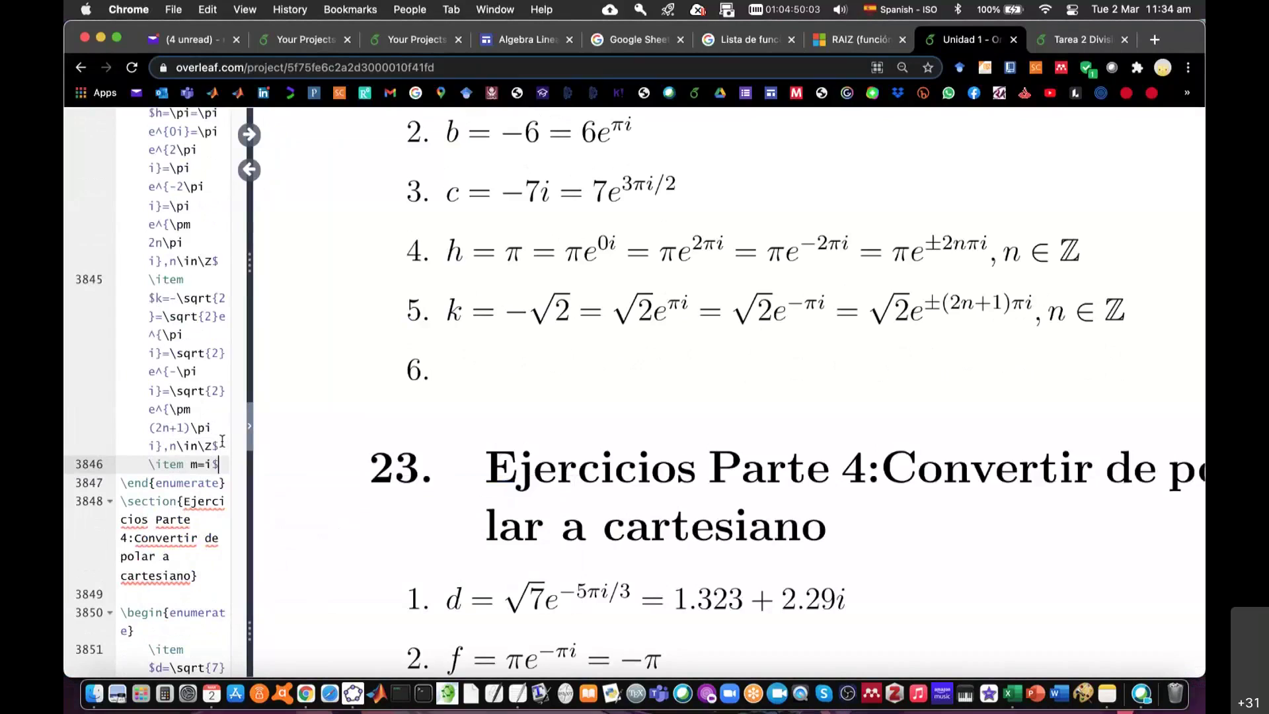
Enclose m=i in dollar-sign math delimiters and append an equals sign after the i
type("$")
key("Left")
key("Left")
key("Left")
key("Left")
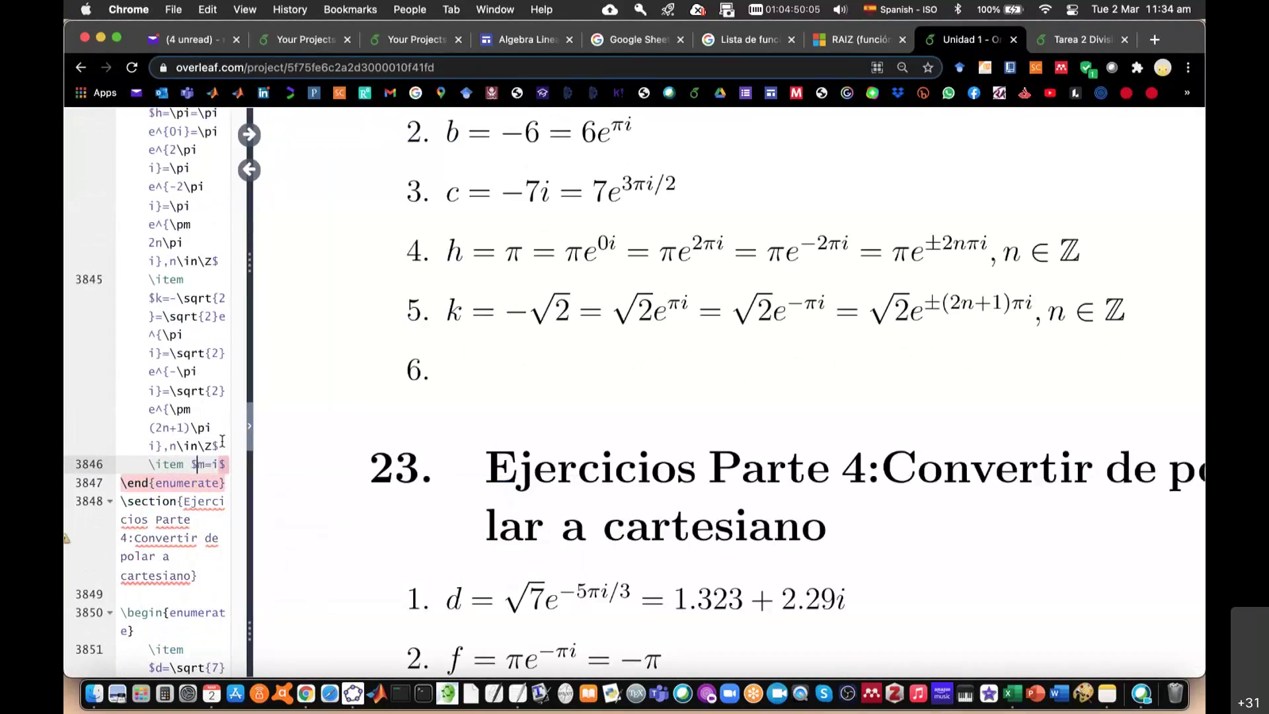
type("$")
key("Right")
key("Right")
key("Right")
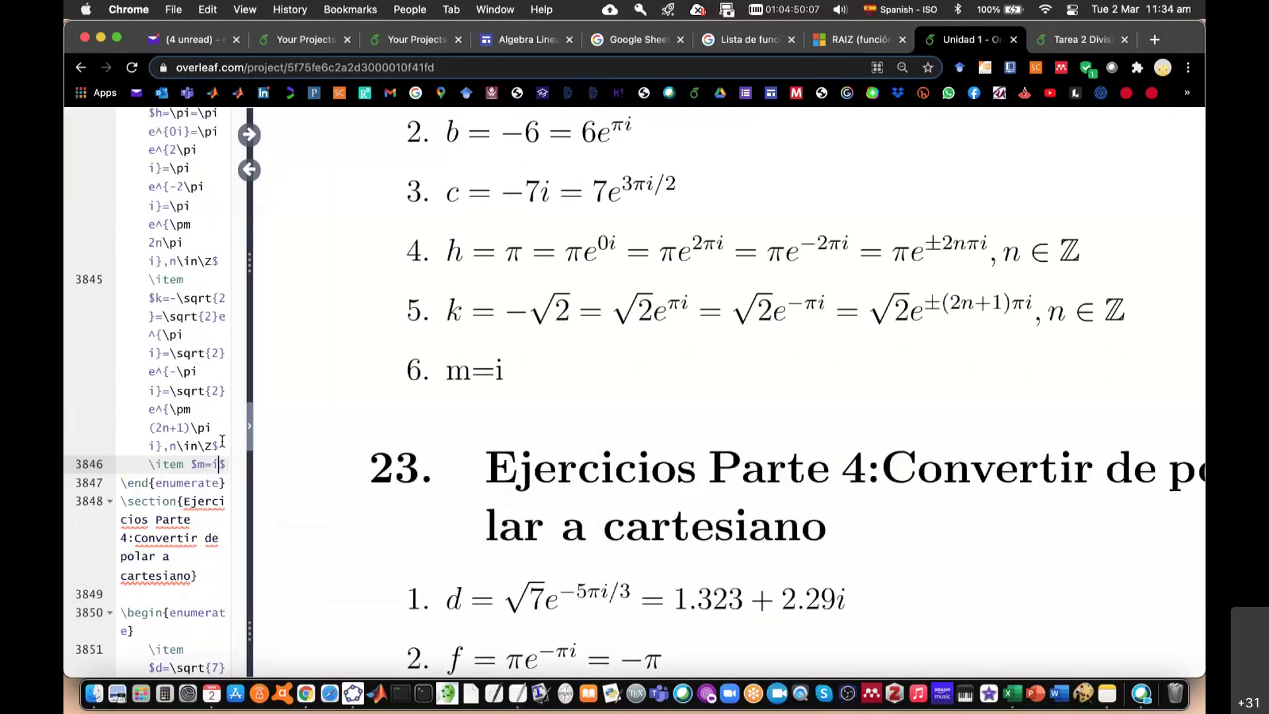
type("=")
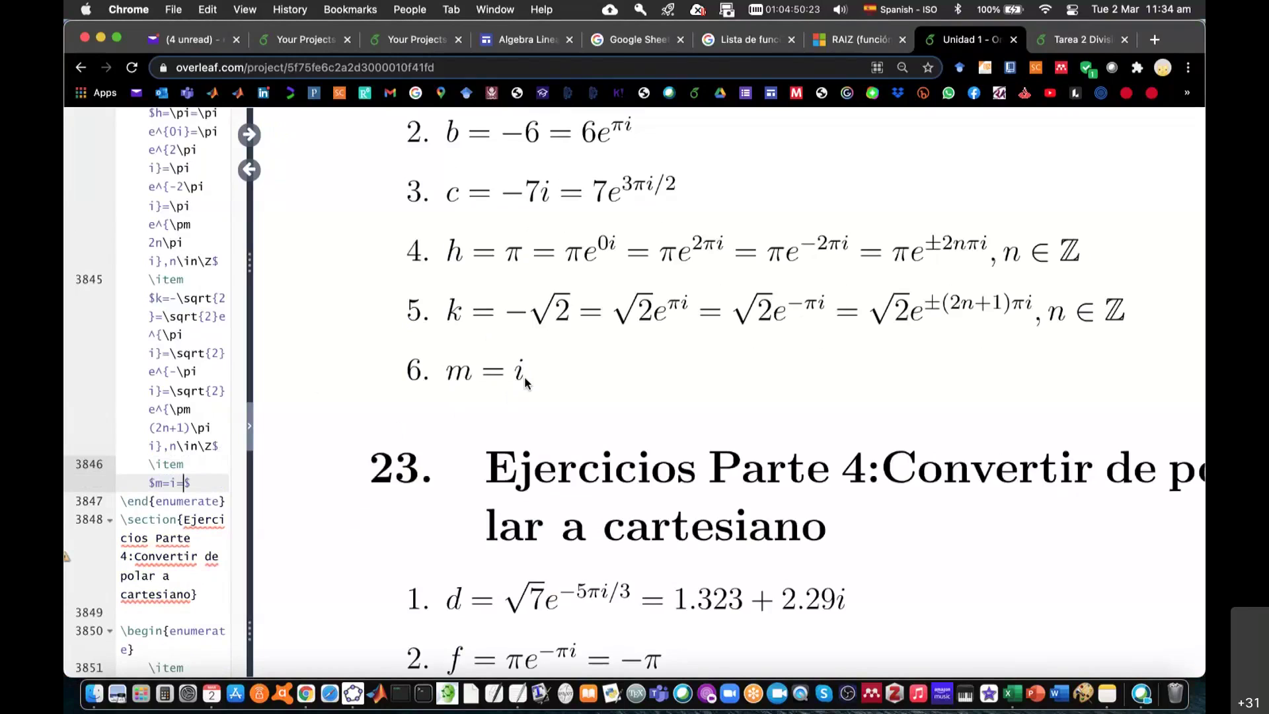
Switch to GeoGebra and place a point at (0, 1) on vector v along the positive imaginary axis
left_click(351, 695)
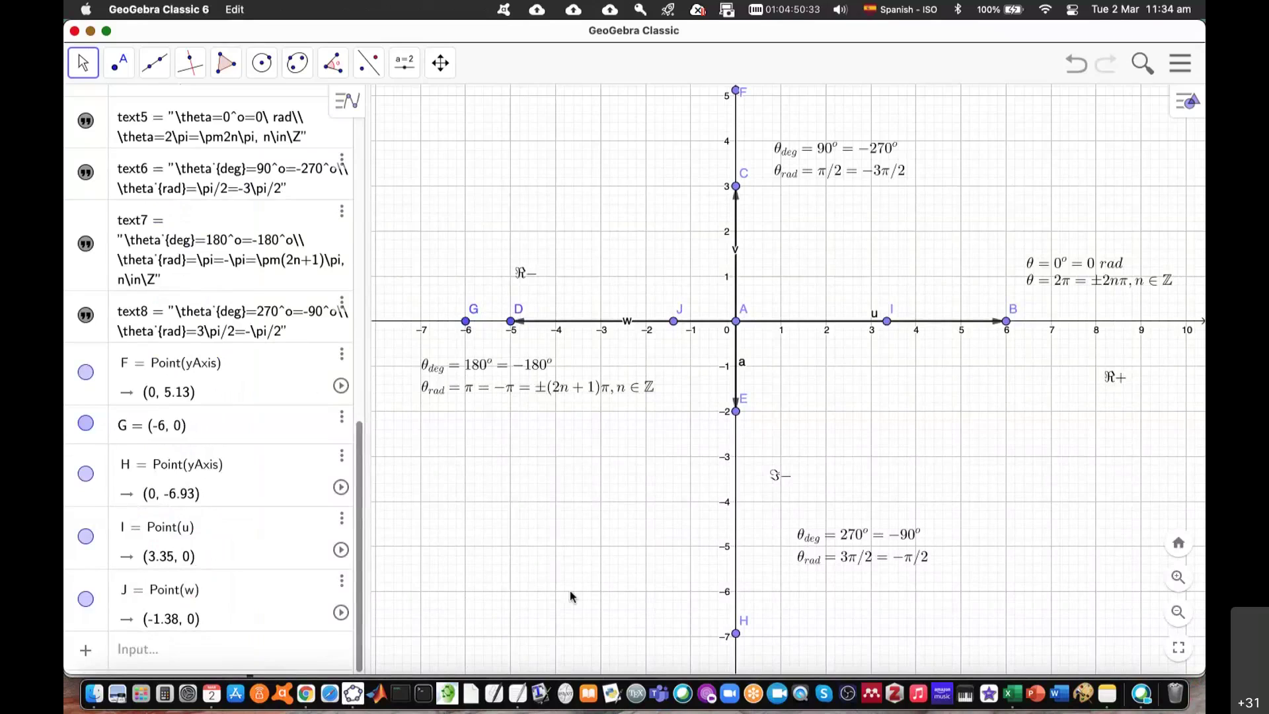
left_click(119, 63)
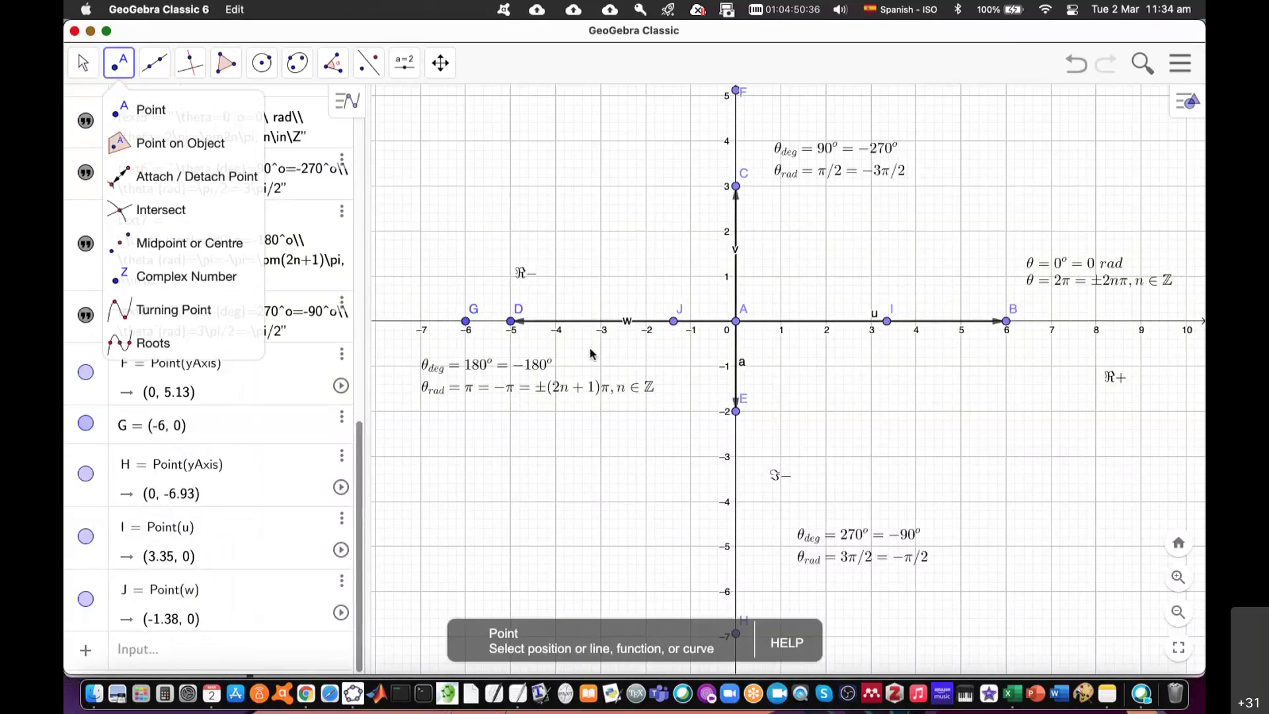
key("super+Tab")
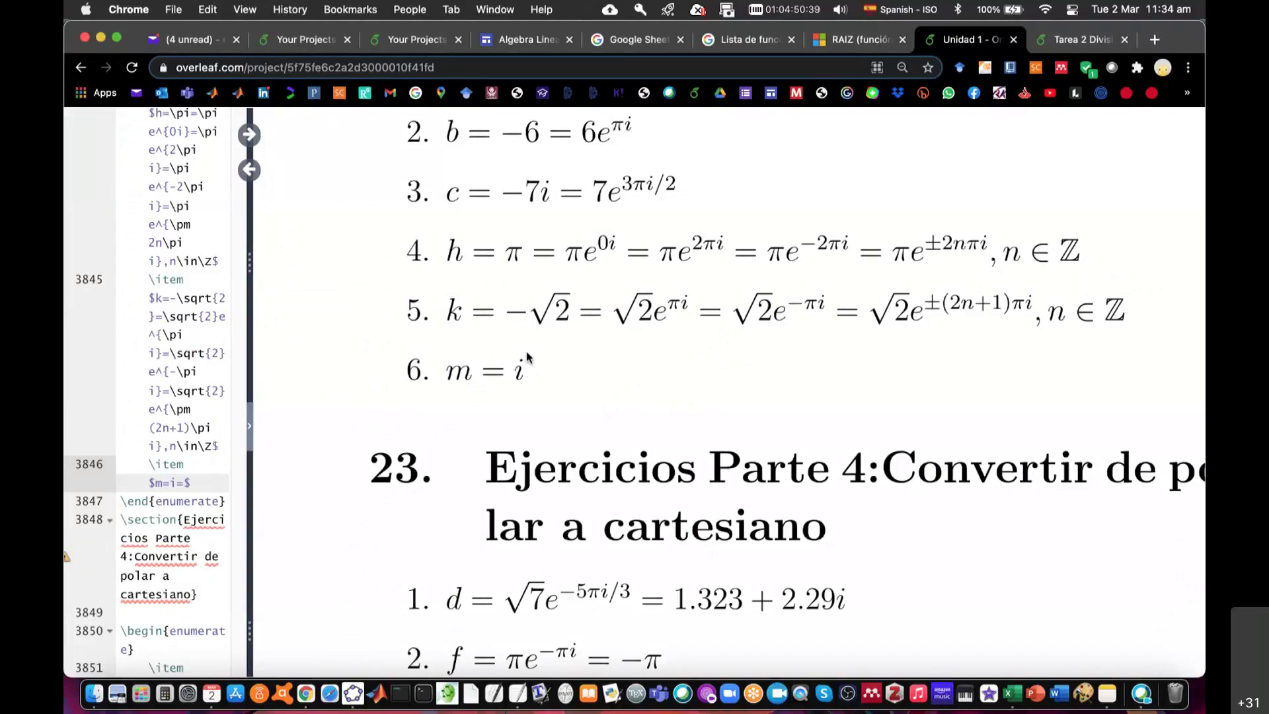
key("super+Tab")
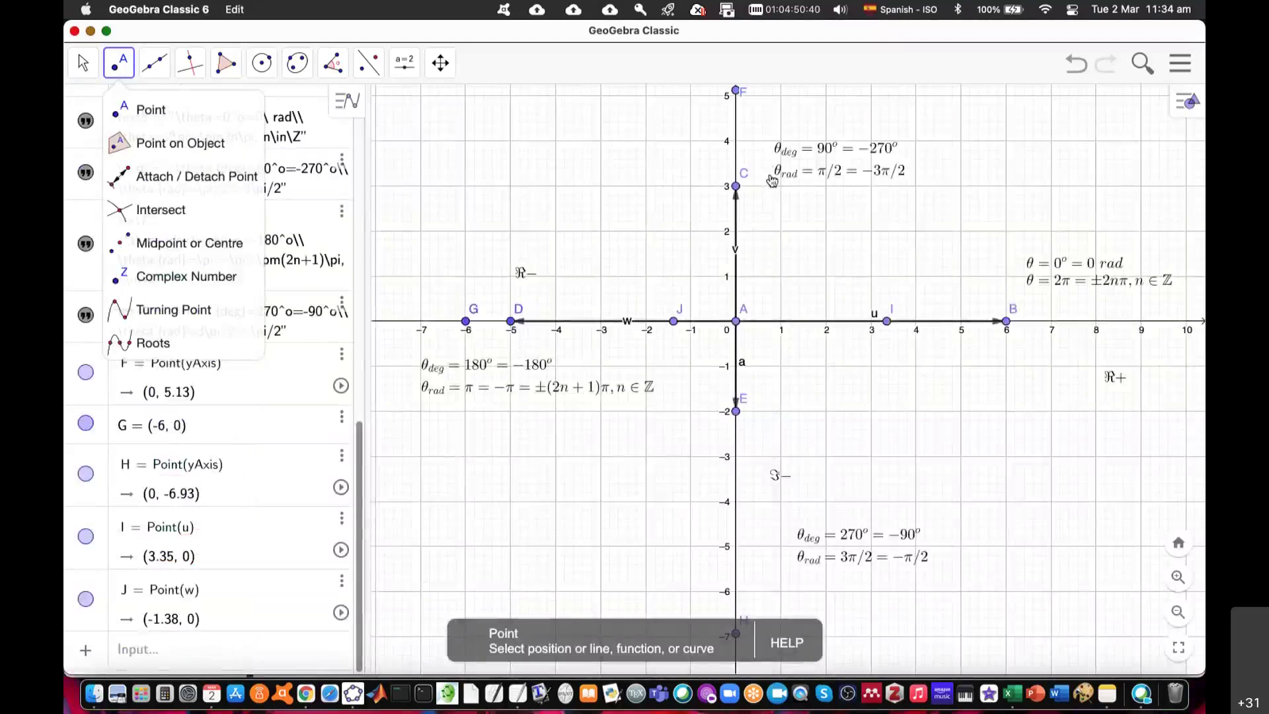
left_click(737, 278)
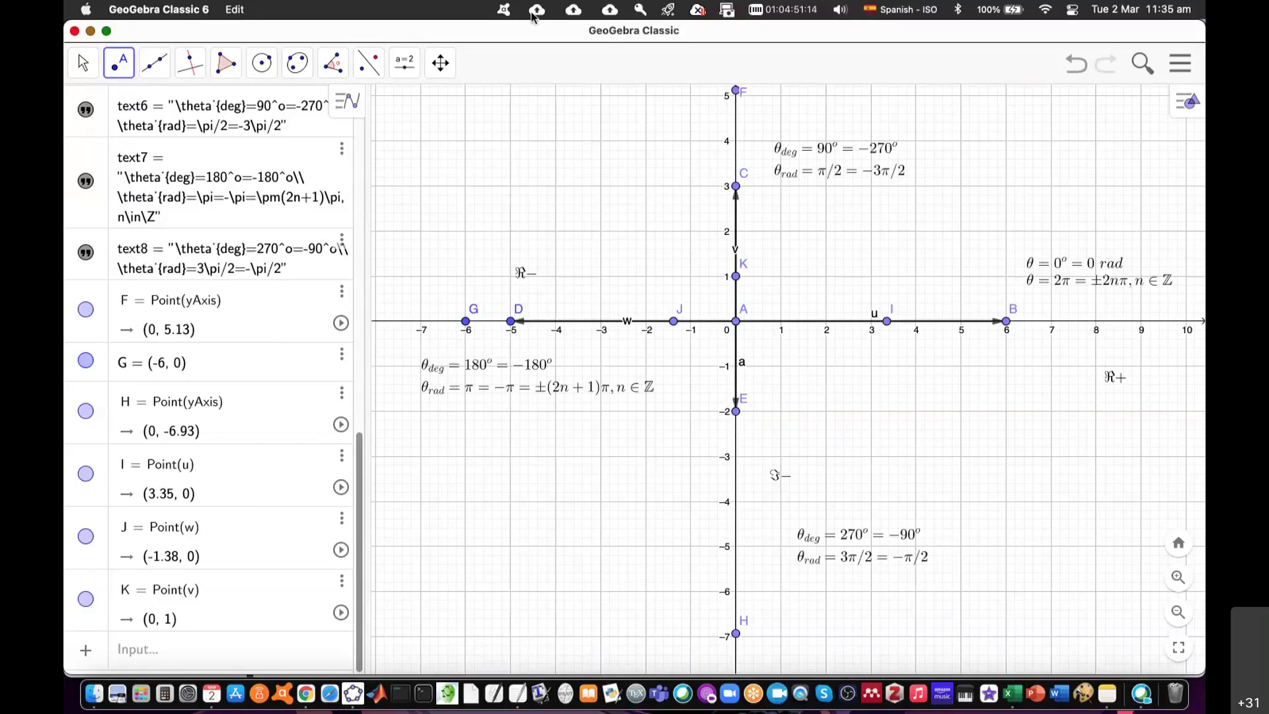
Sketch a red counterclockwise quarter-turn arrow and a blue clockwise three-quarter-turn arrow from the positive real axis to the positive imaginary axis
left_click(328, 218)
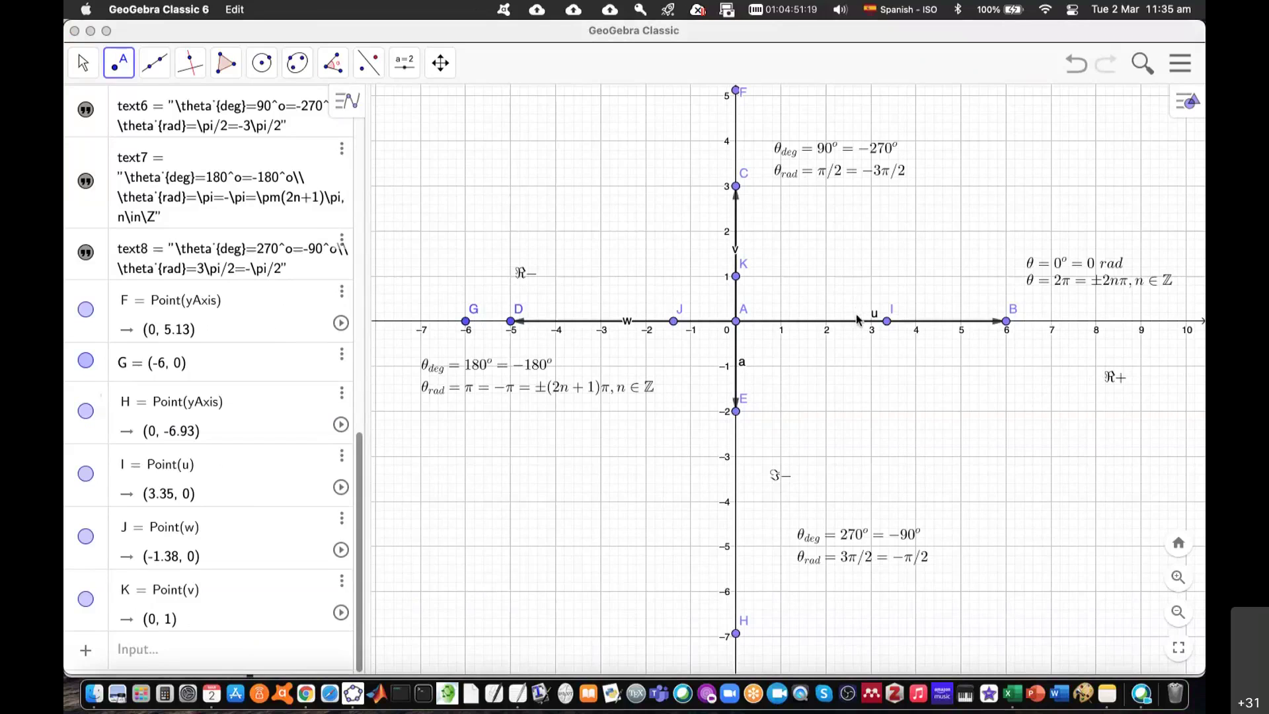
mouse_move(854, 322)
left_mouse_down()
mouse_move(791, 247)
mouse_move(740, 225)
left_mouse_up()
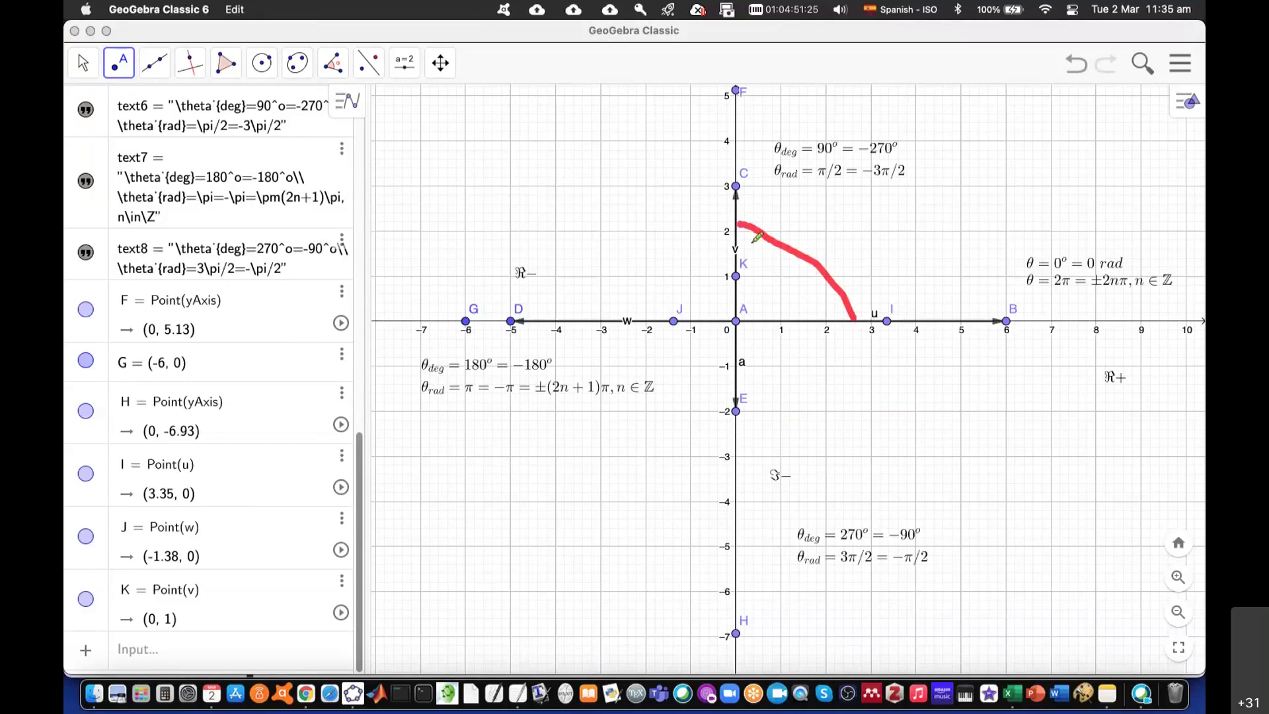
left_click_drag(752, 242, 738, 223)
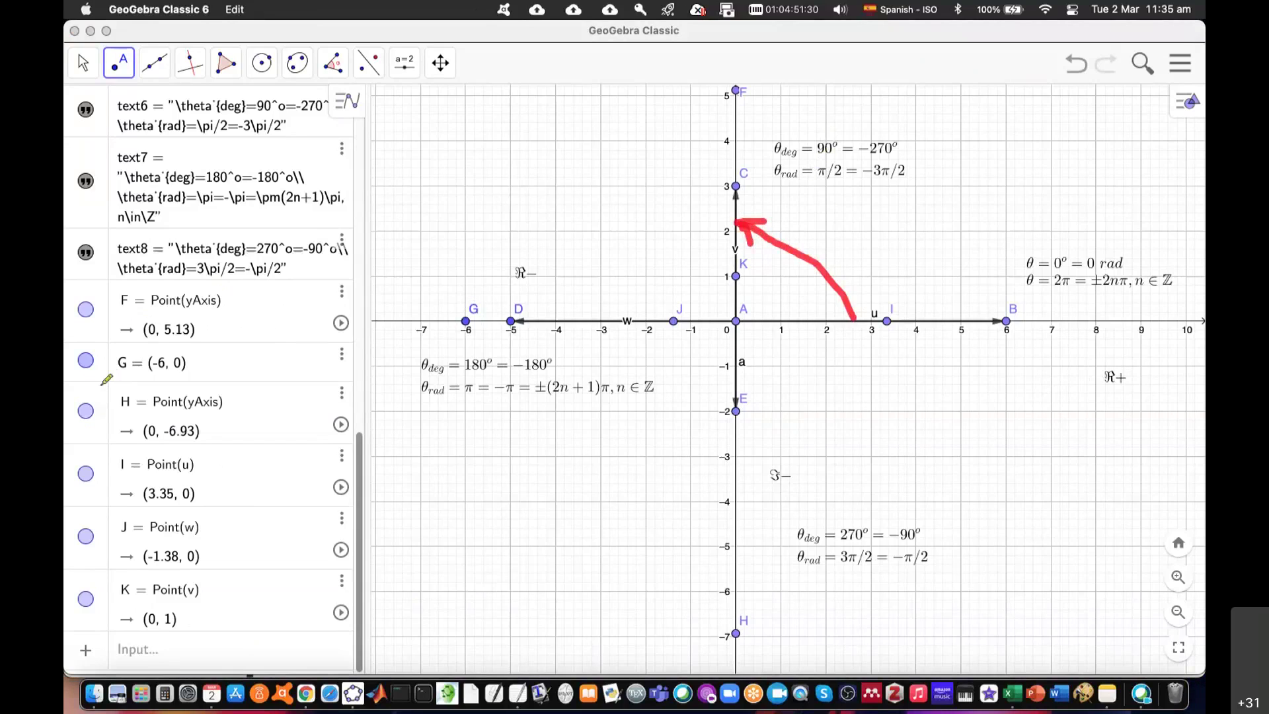
mouse_move(854, 324)
left_mouse_down()
mouse_move(852, 353)
mouse_move(867, 296)
mouse_move(830, 438)
mouse_move(629, 453)
mouse_move(715, 233)
mouse_move(727, 231)
mouse_move(715, 264)
left_mouse_up()
left_click_drag(691, 218, 724, 231)
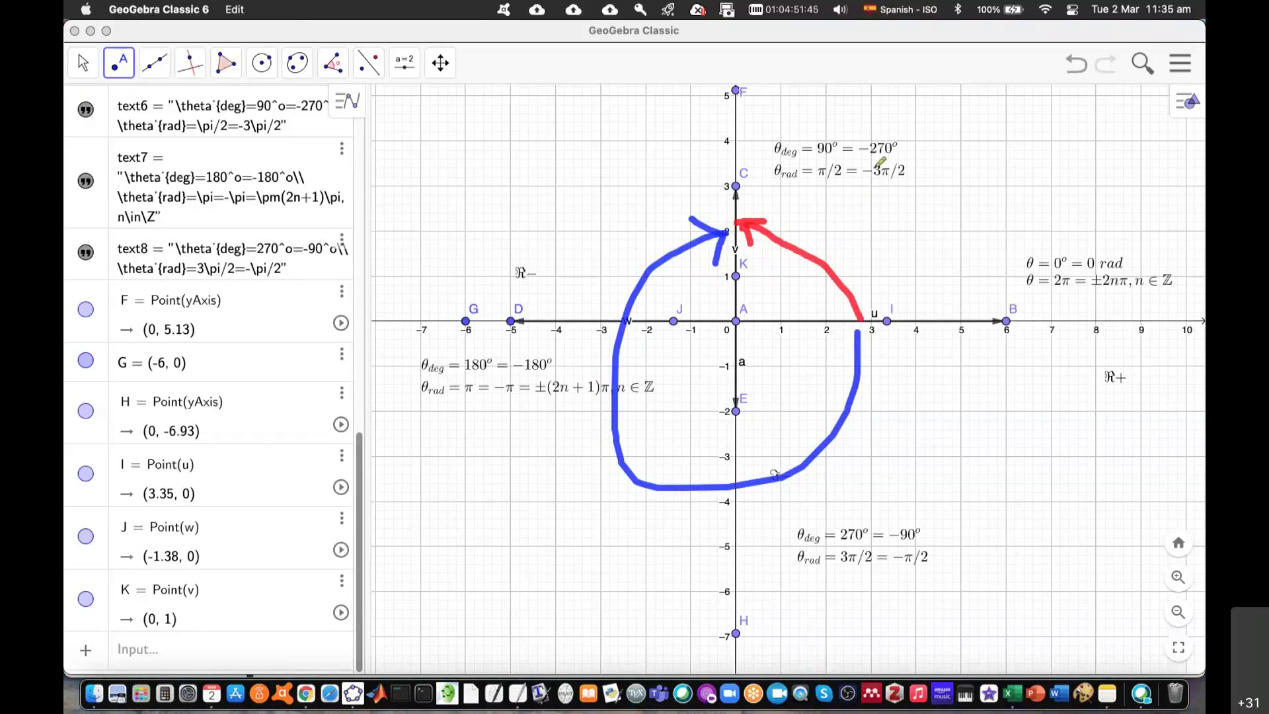
Underline the −270° label in blue and mark the blue arrow with a minus sign and the red arrow with a plus sign
left_click_drag(854, 160, 904, 159)
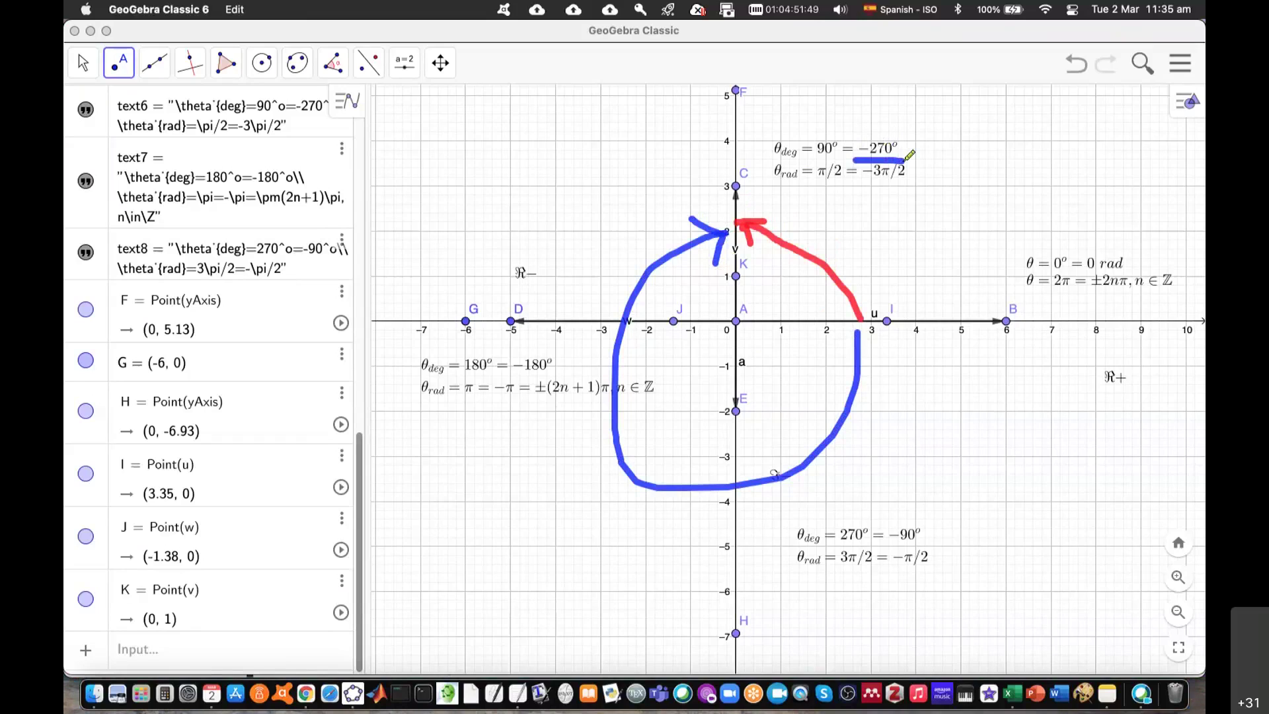
left_click_drag(861, 451, 914, 448)
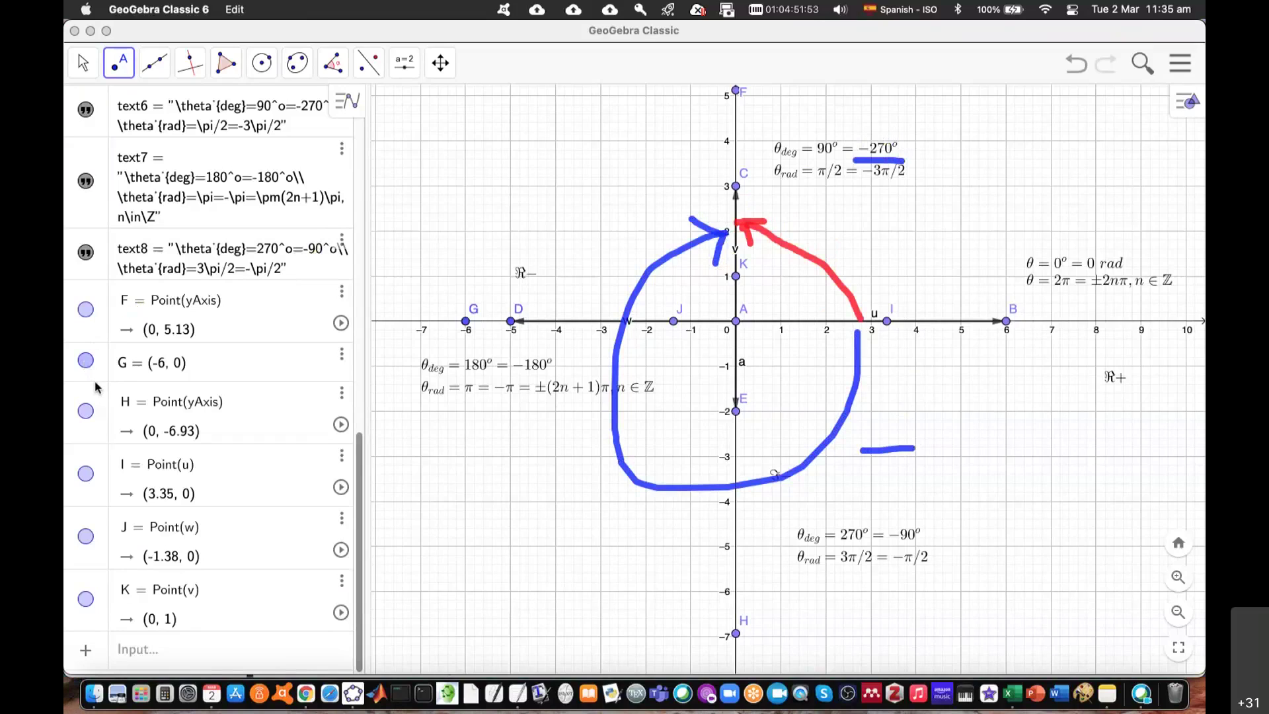
mouse_move(884, 204)
left_mouse_down()
mouse_move(884, 251)
mouse_move(904, 223)
left_mouse_up()
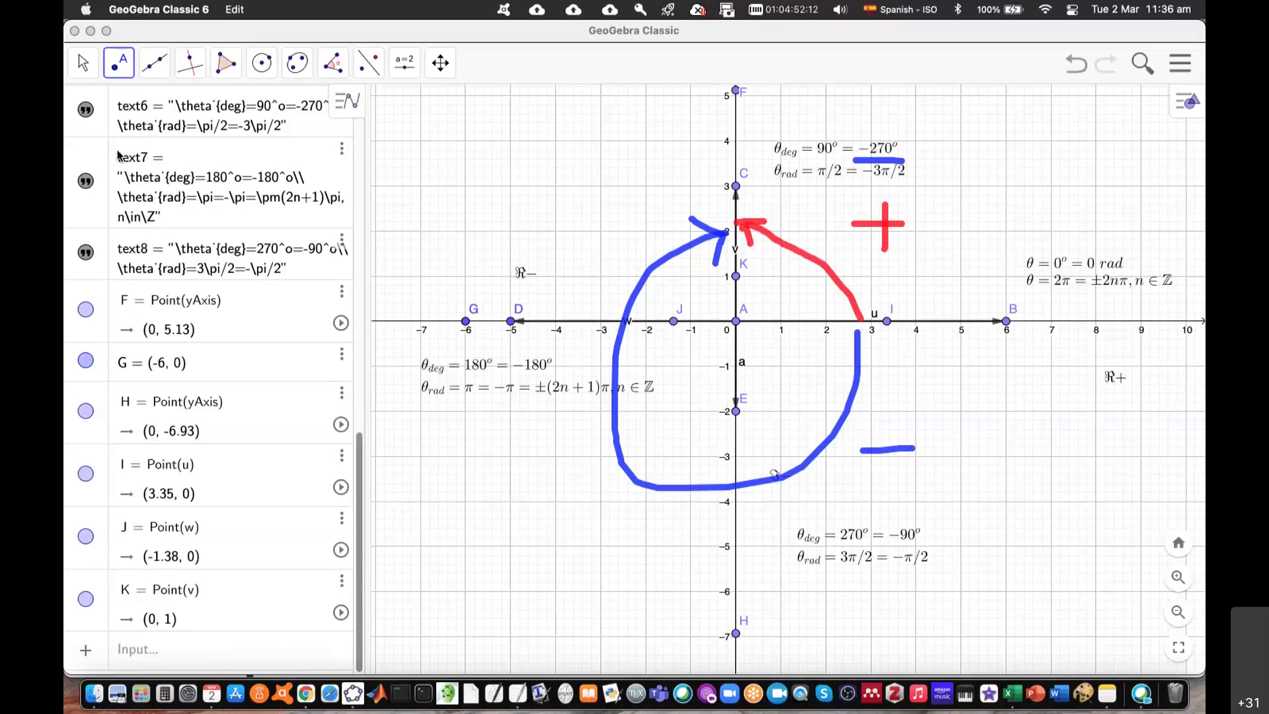
Switch to Overleaf and add e^{\pi i/2} after the last equals sign of the m item
left_click(306, 692)
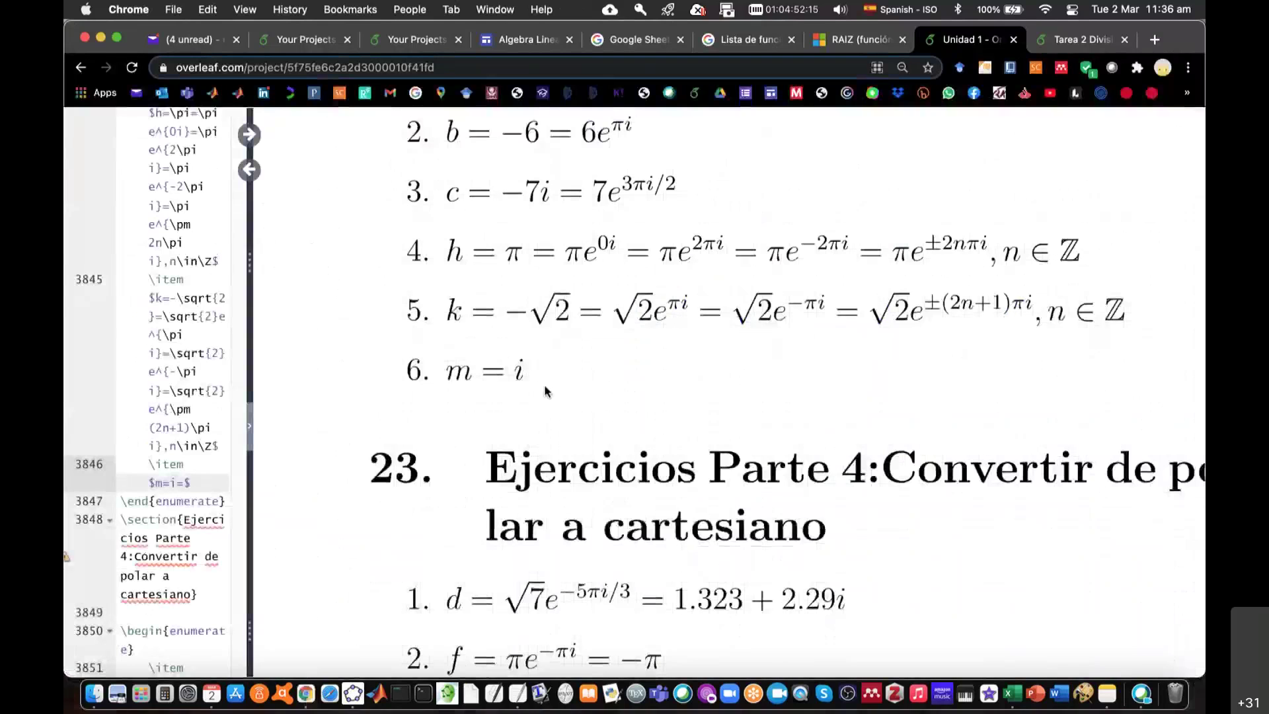
type("e")
key("Left")
key("Left")
key("Left")
key("Left")
left_click(194, 482)
type("{")
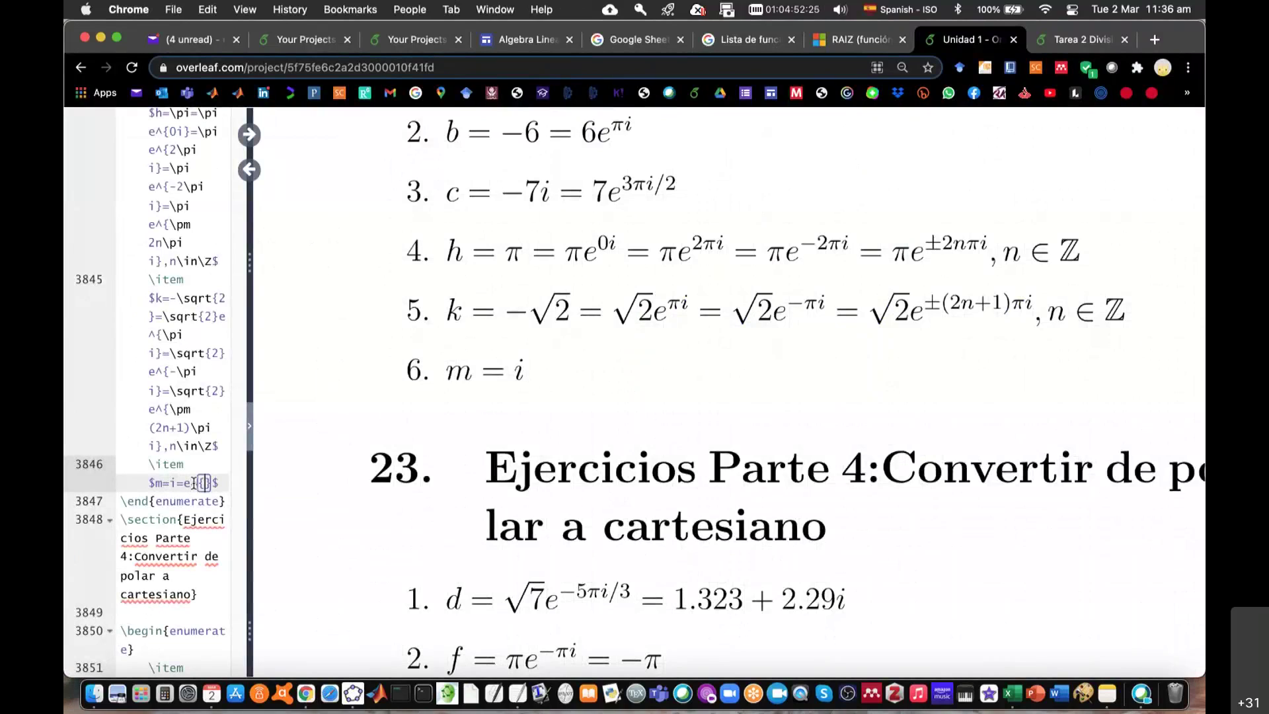
type("\\pi")
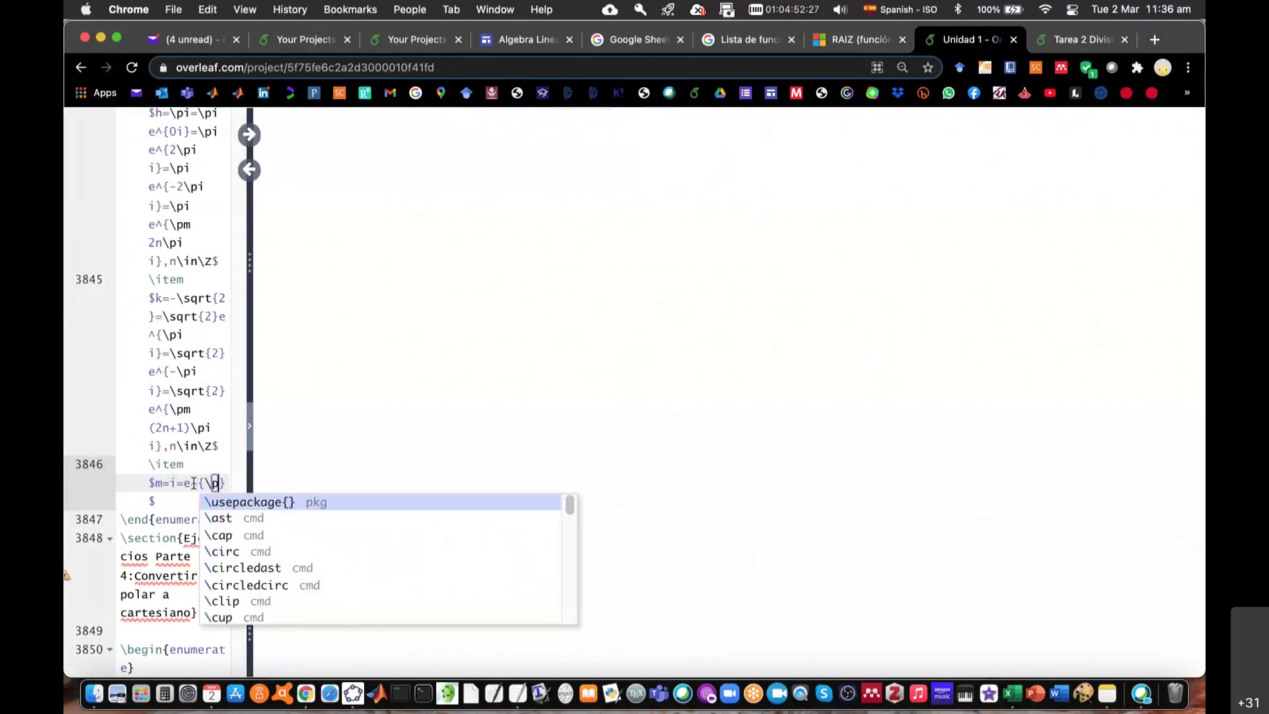
type(" i/2")
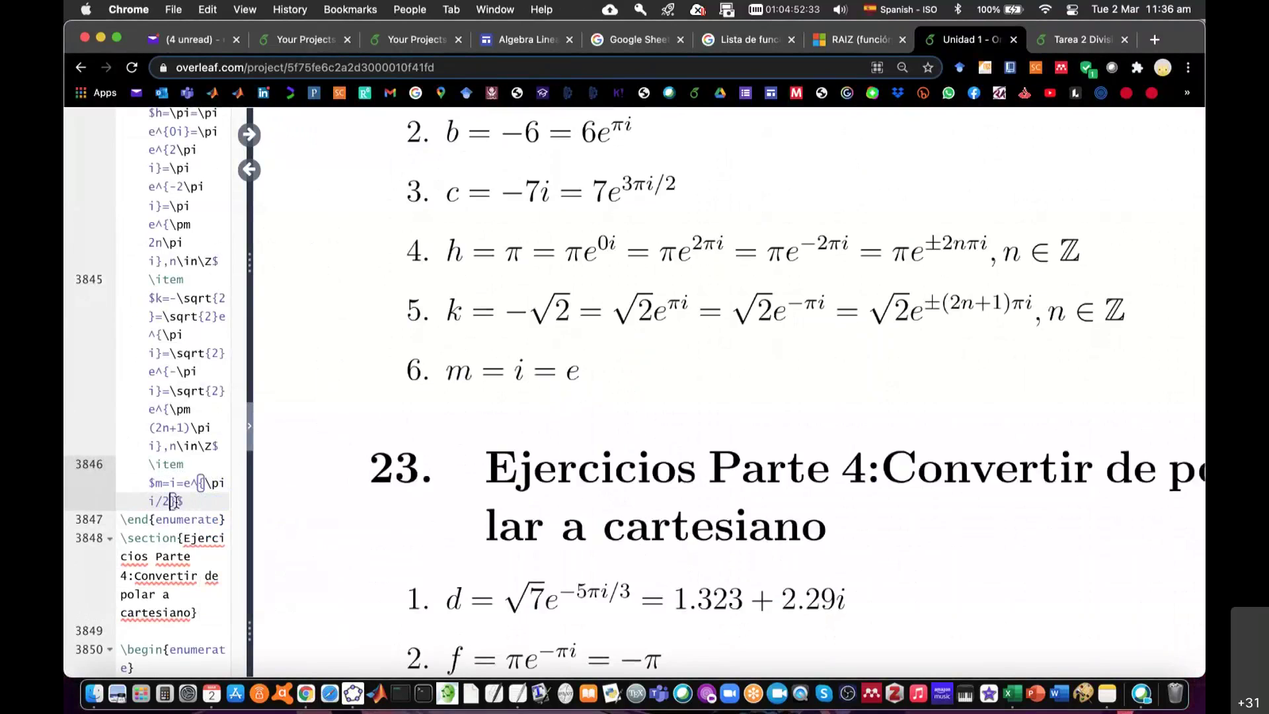
Append =e^{-3\pi i/2} to the m item inside its math delimiters
type("=e")
key("BackSpace")
type("^{-3")
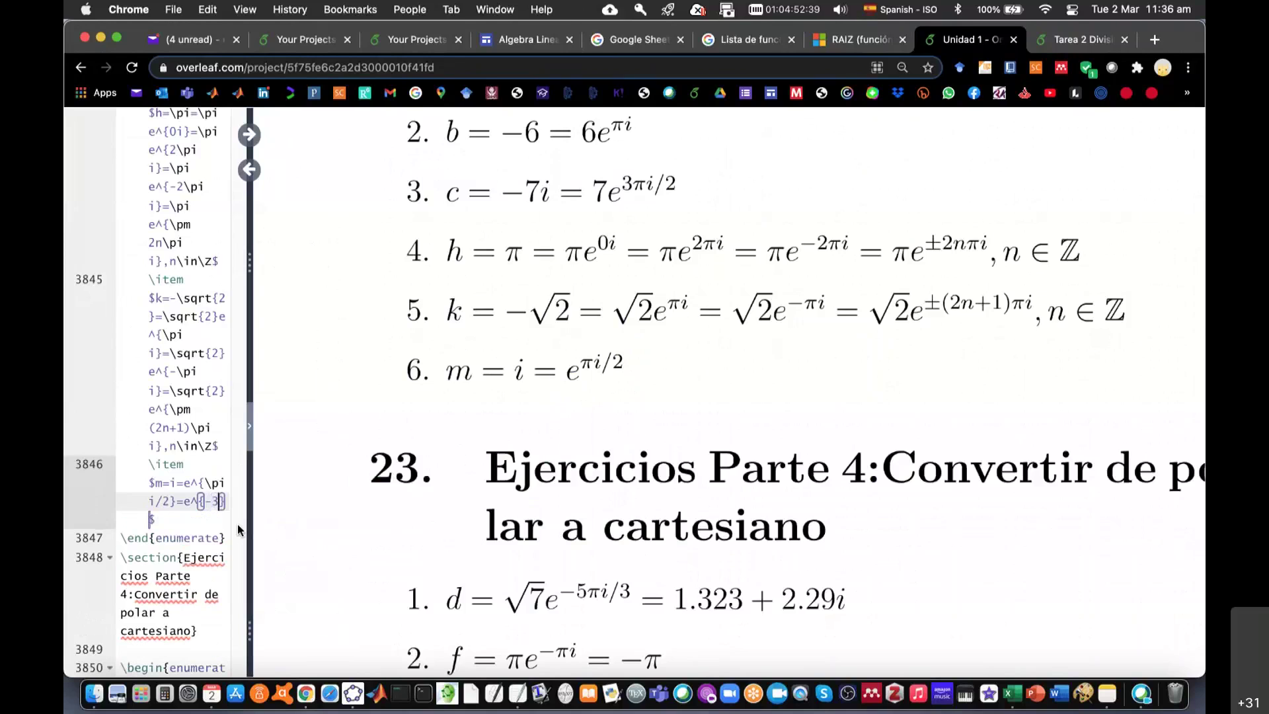
type("\\pi")
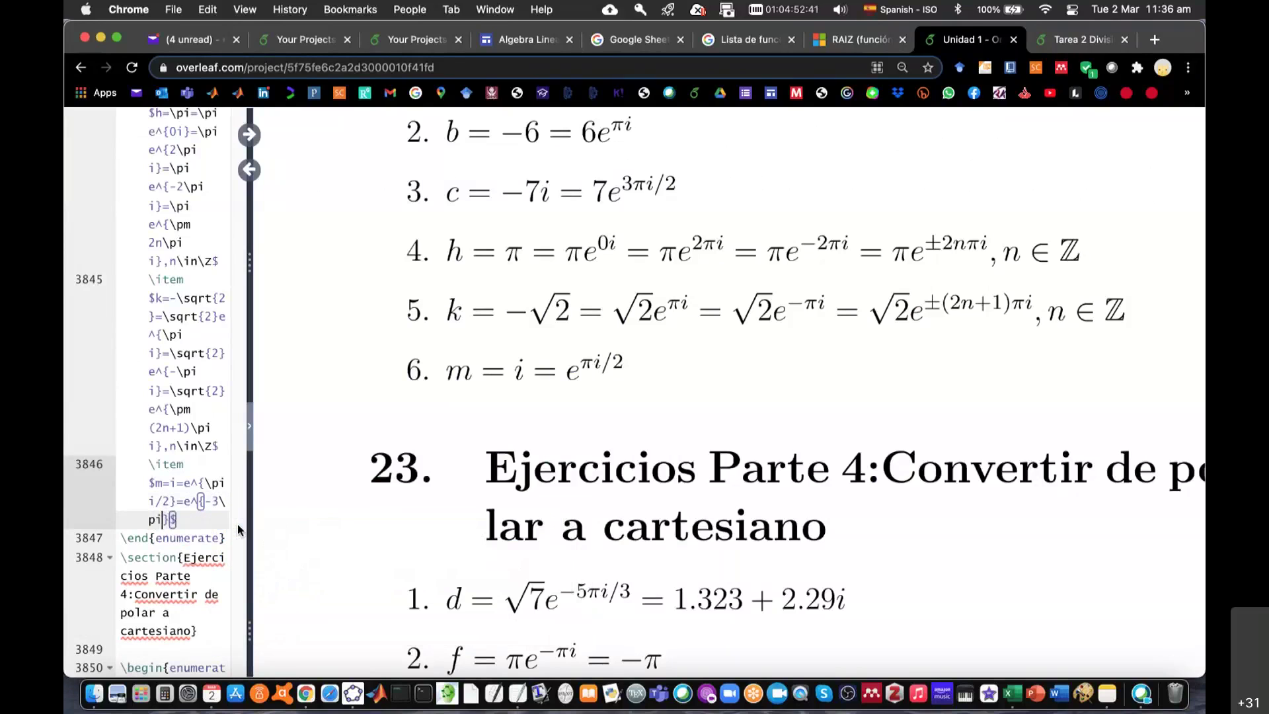
type(" i/2")
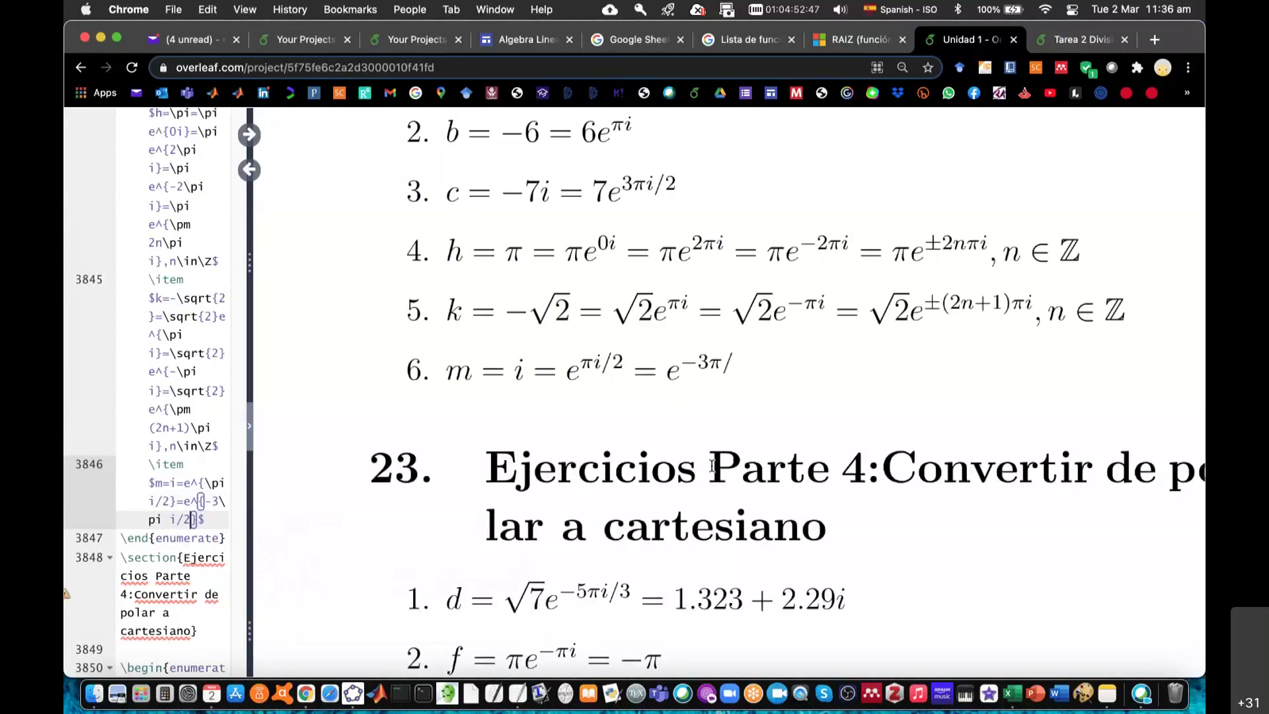
Start a new \item on the line below the m item of the enumerate list
scroll(712, 466, "up", 4)
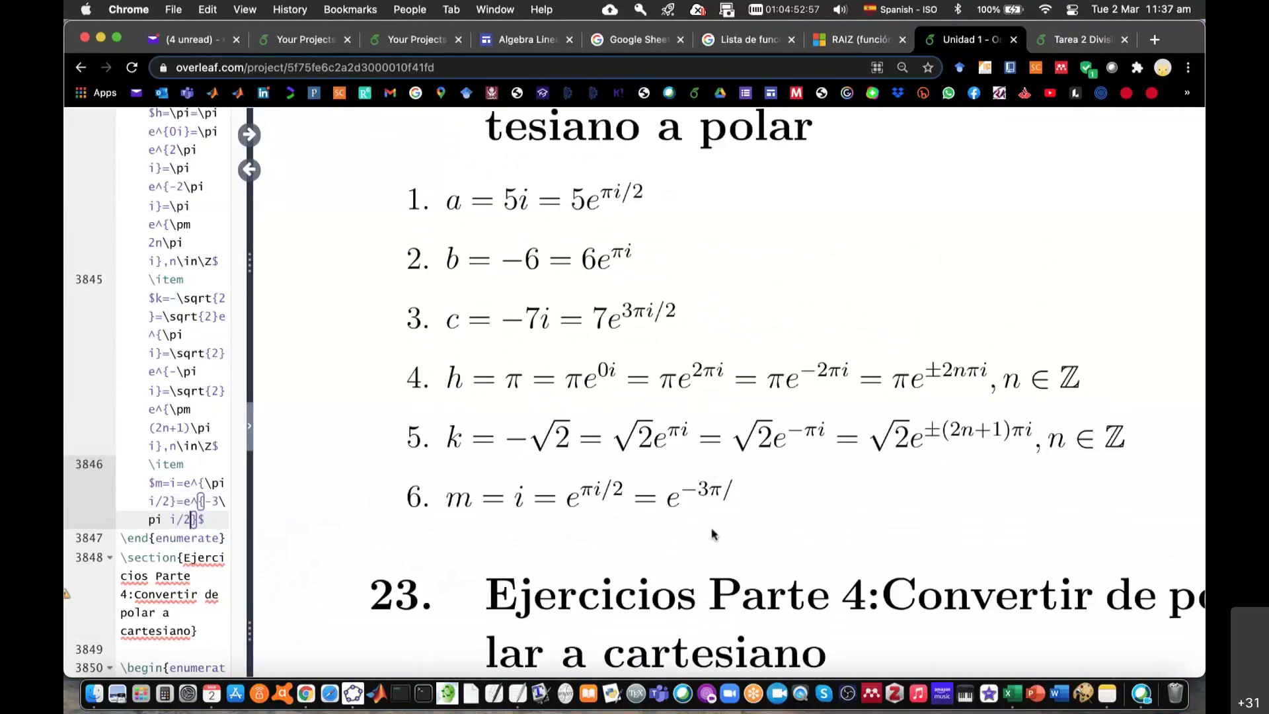
left_click(227, 524)
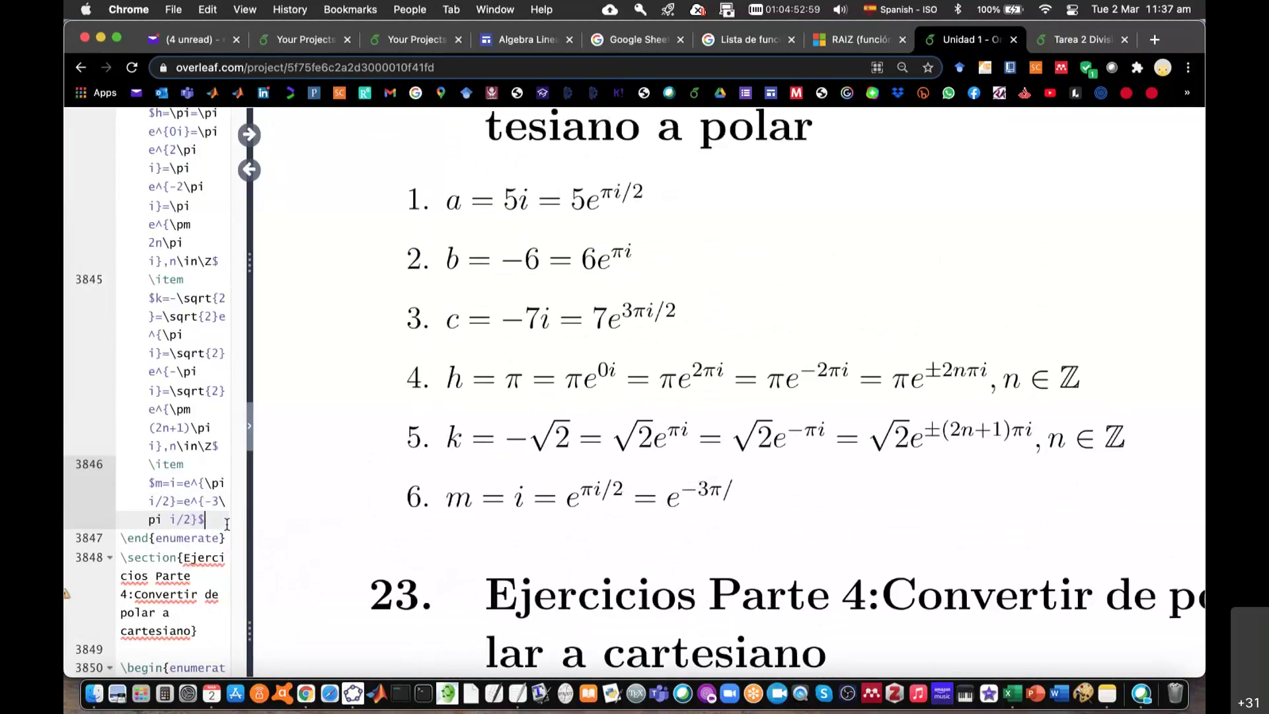
key("Return")
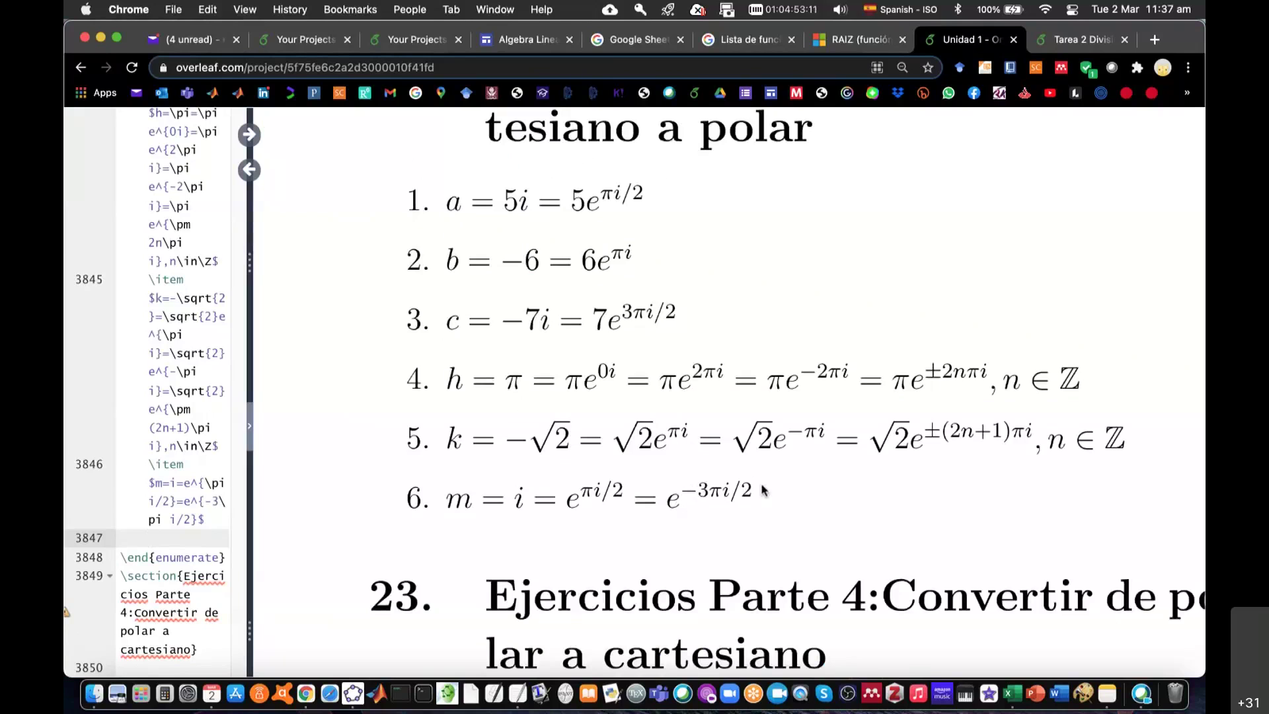
key("super+Tab")
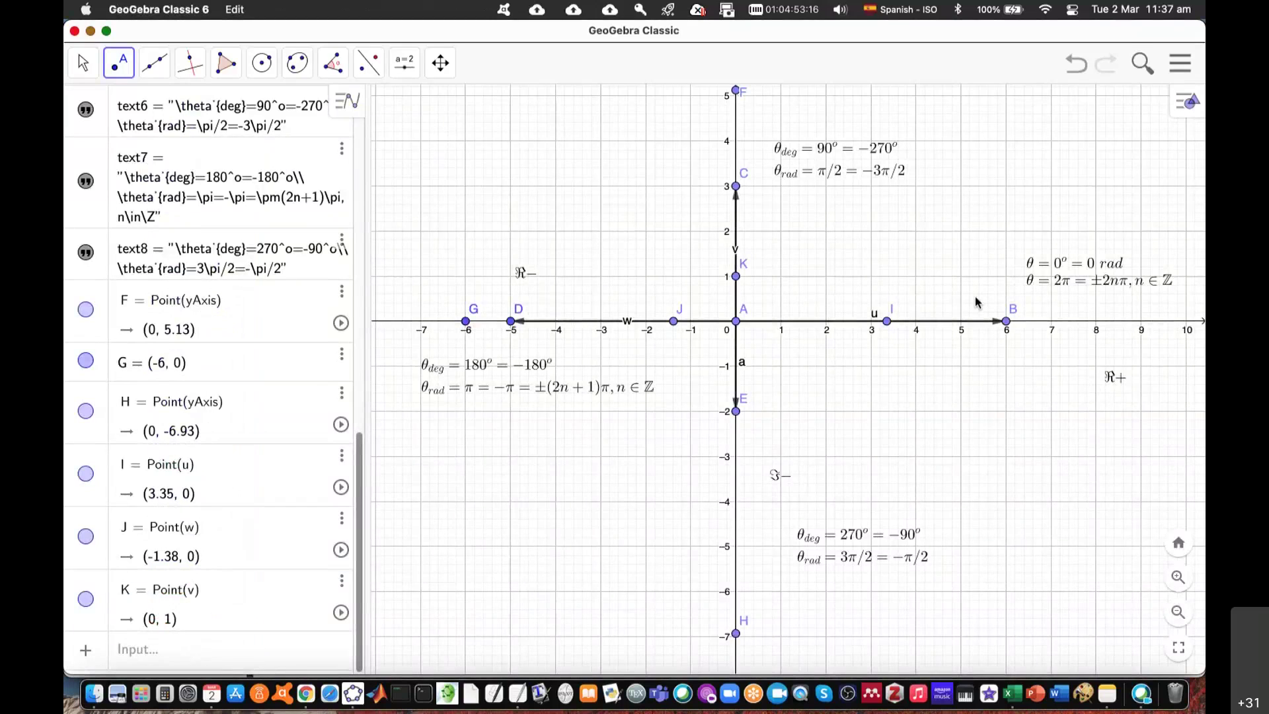
key("super+Tab")
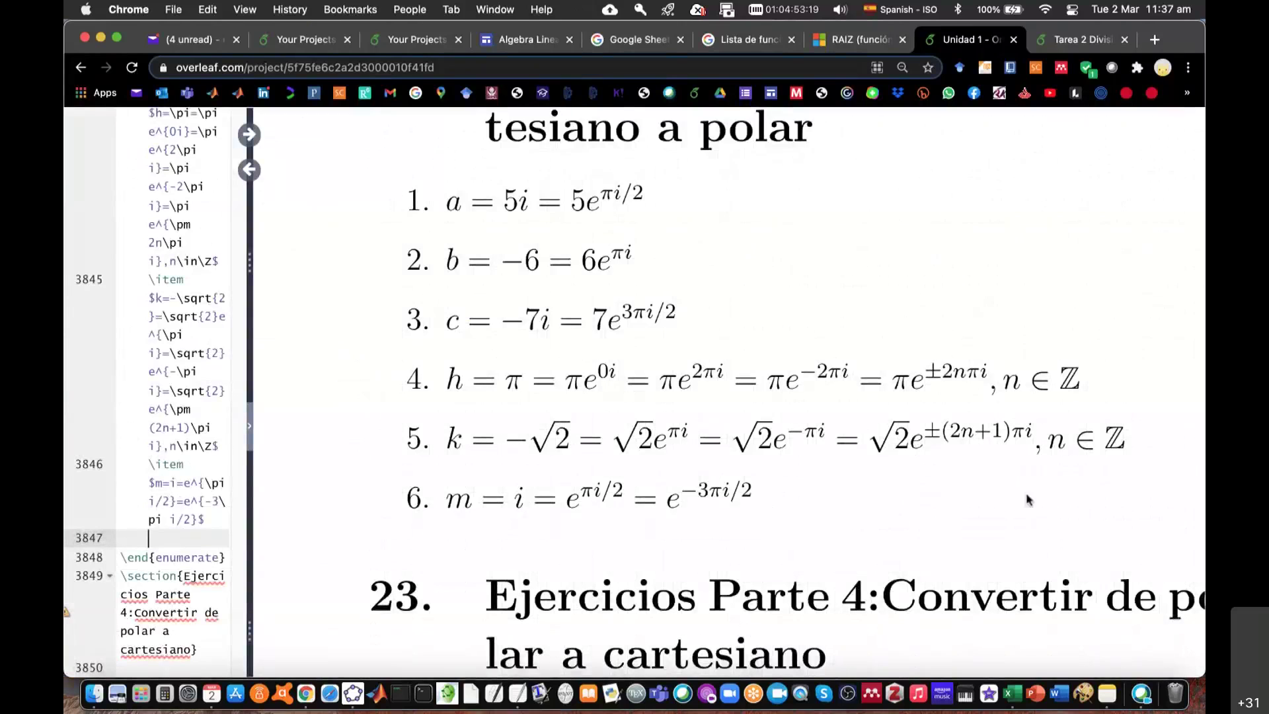
scroll(816, 505, "down", 1)
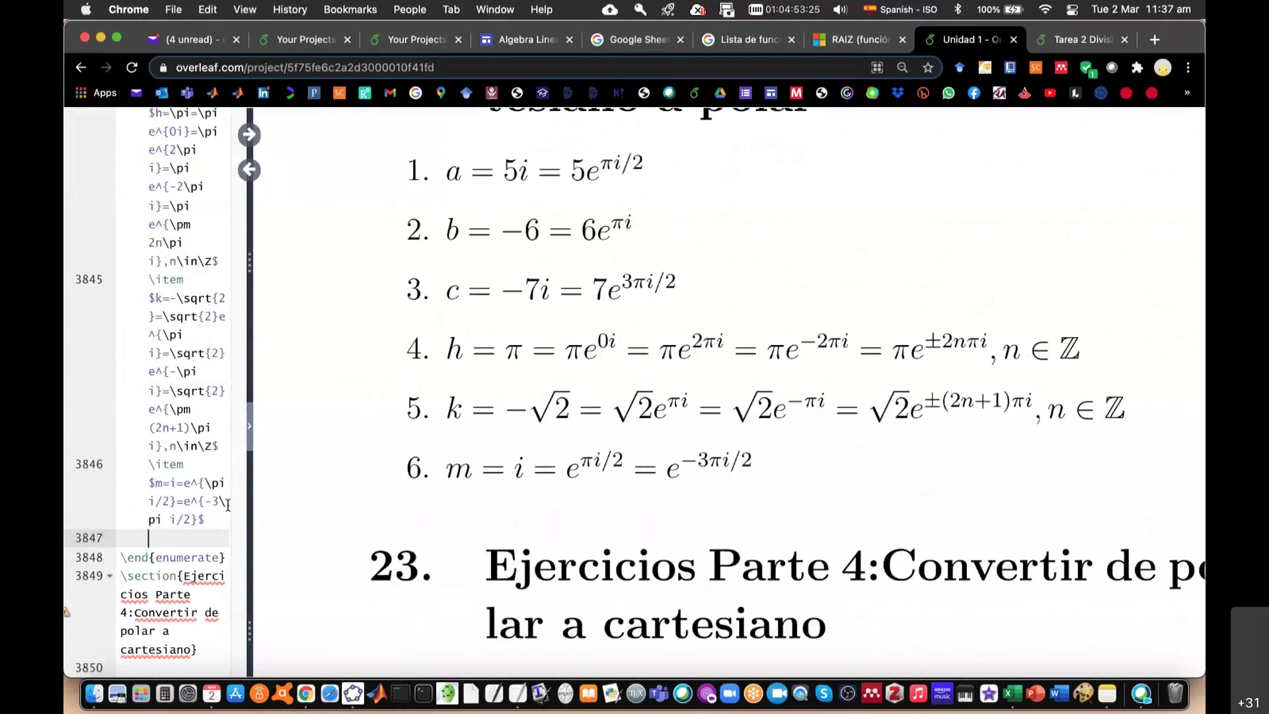
key("Return")
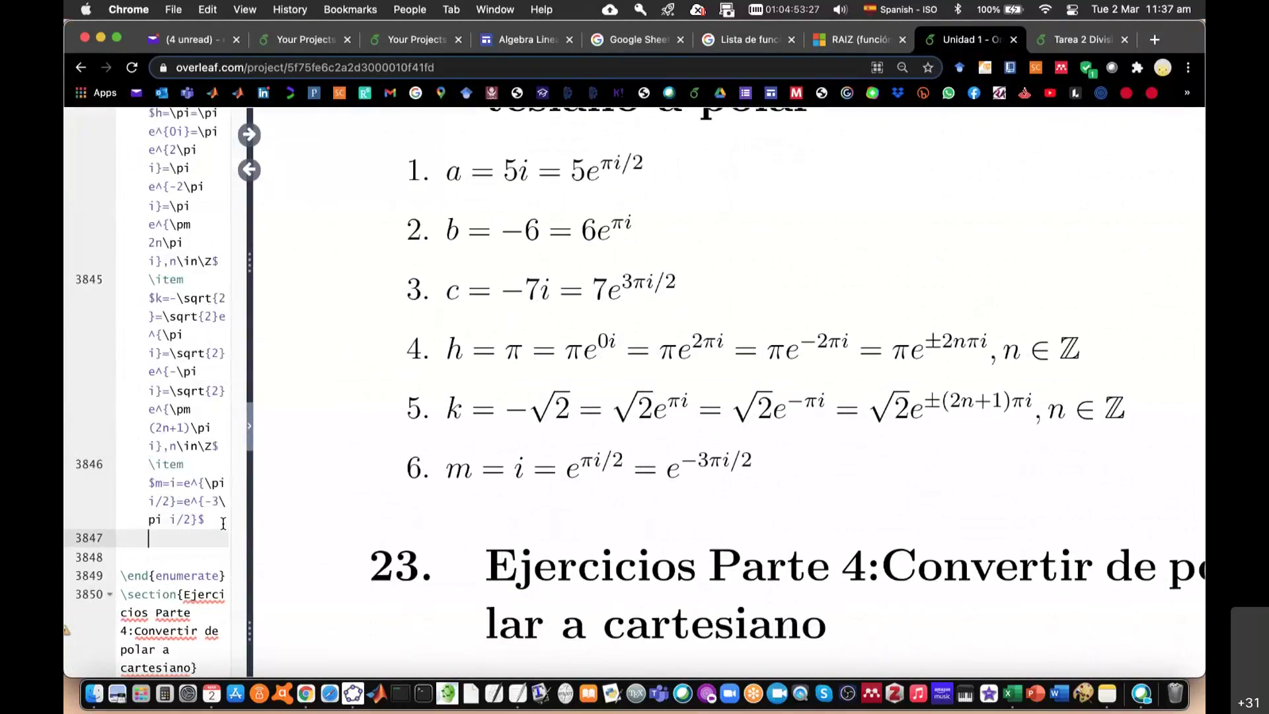
type("\\i")
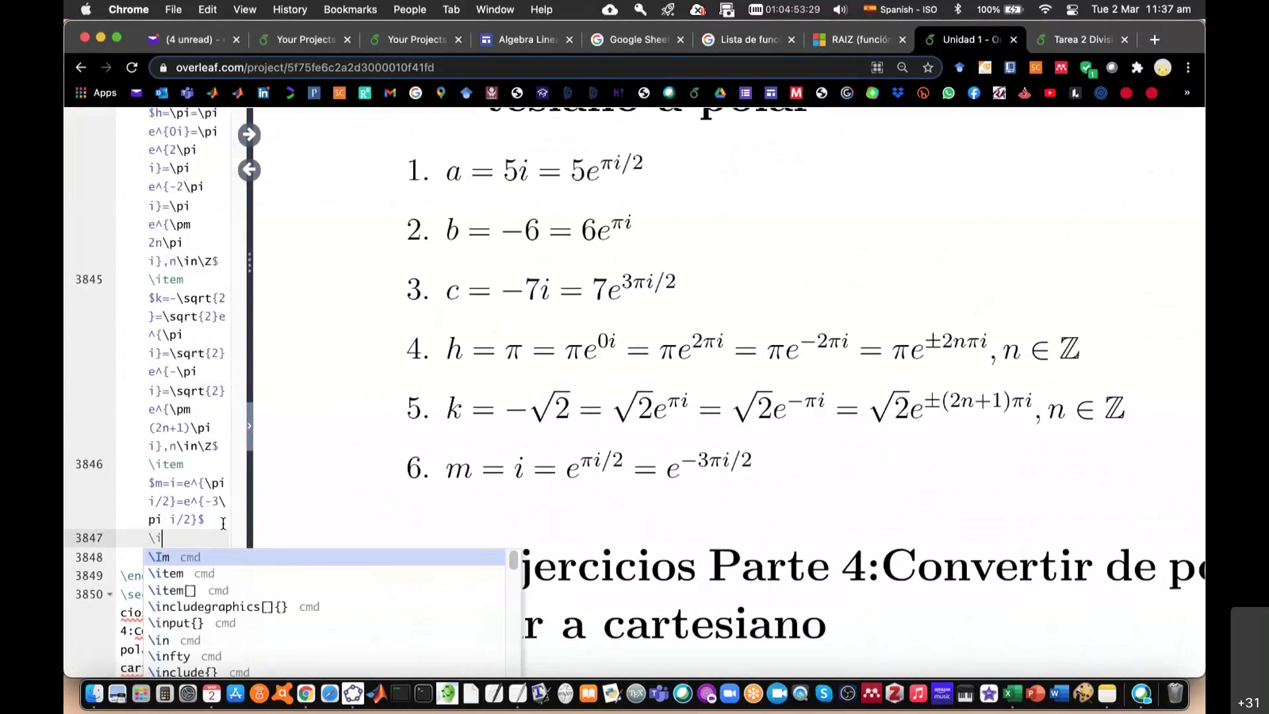
type("tem ")
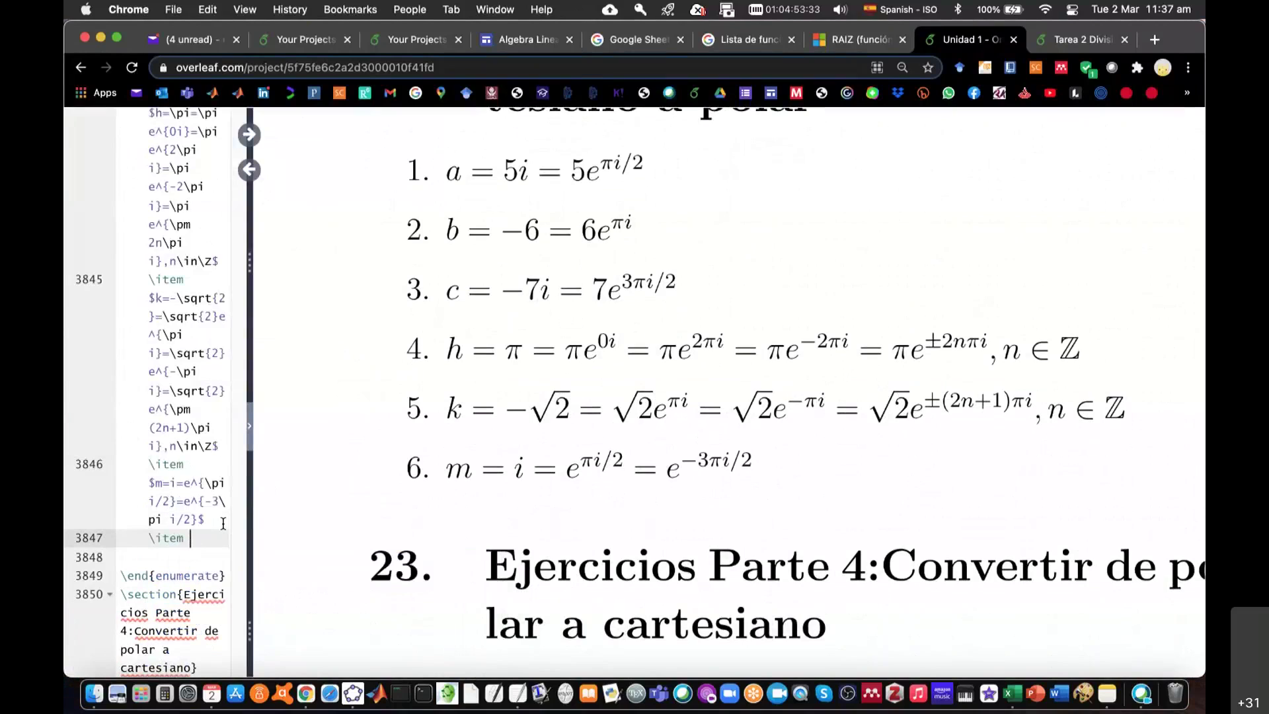
Write $p=-\pi i$ as the content of the new list item
type("np=")
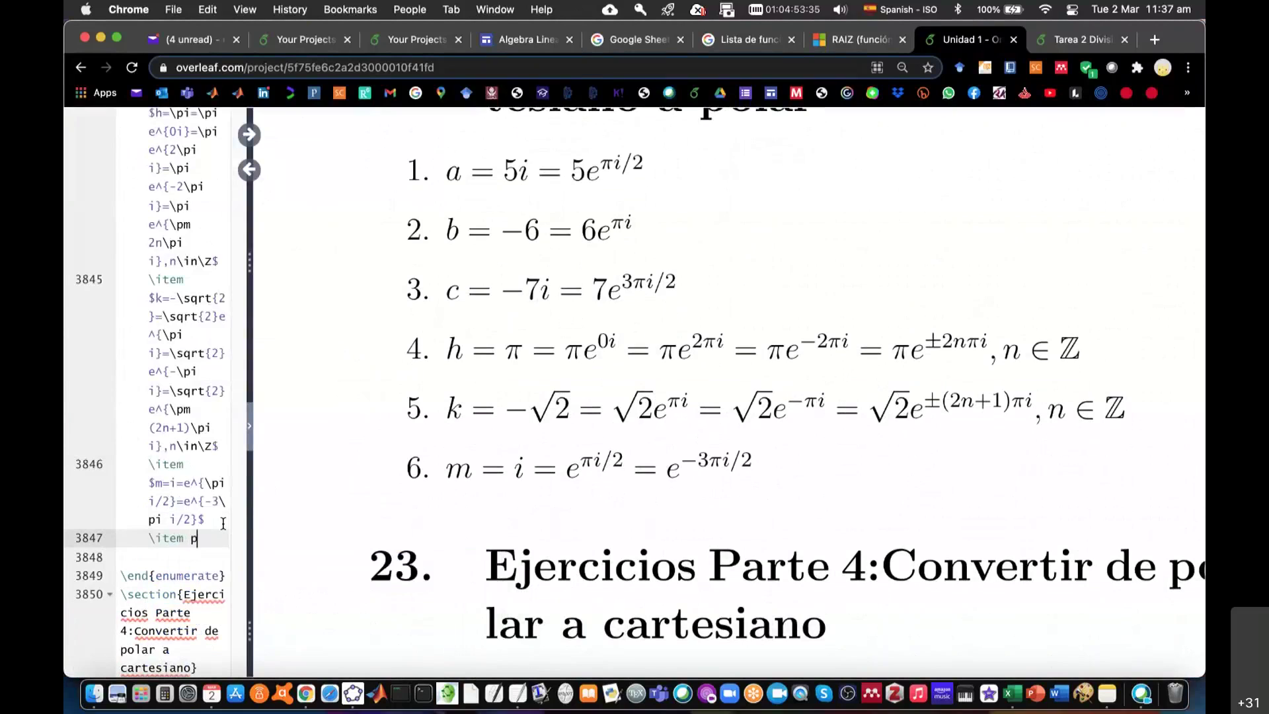
key("BackSpace")
key("BackSpace")
type("$")
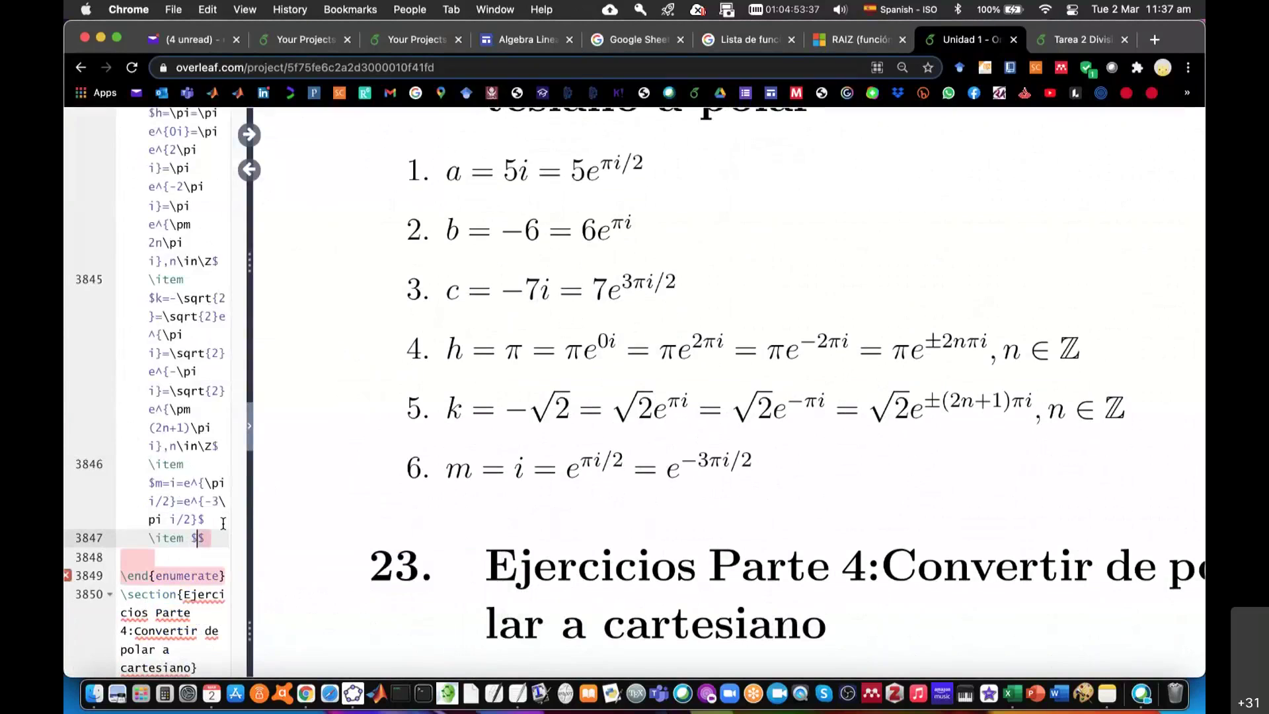
type("p=")
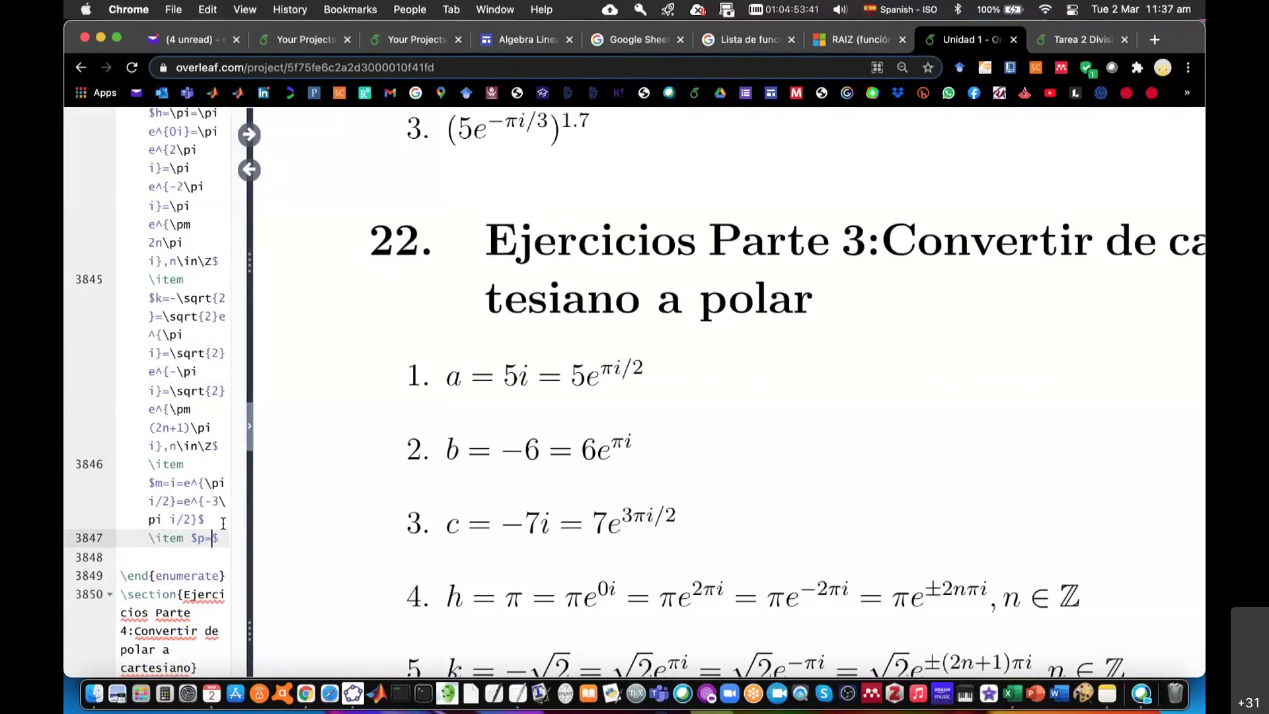
type("-")
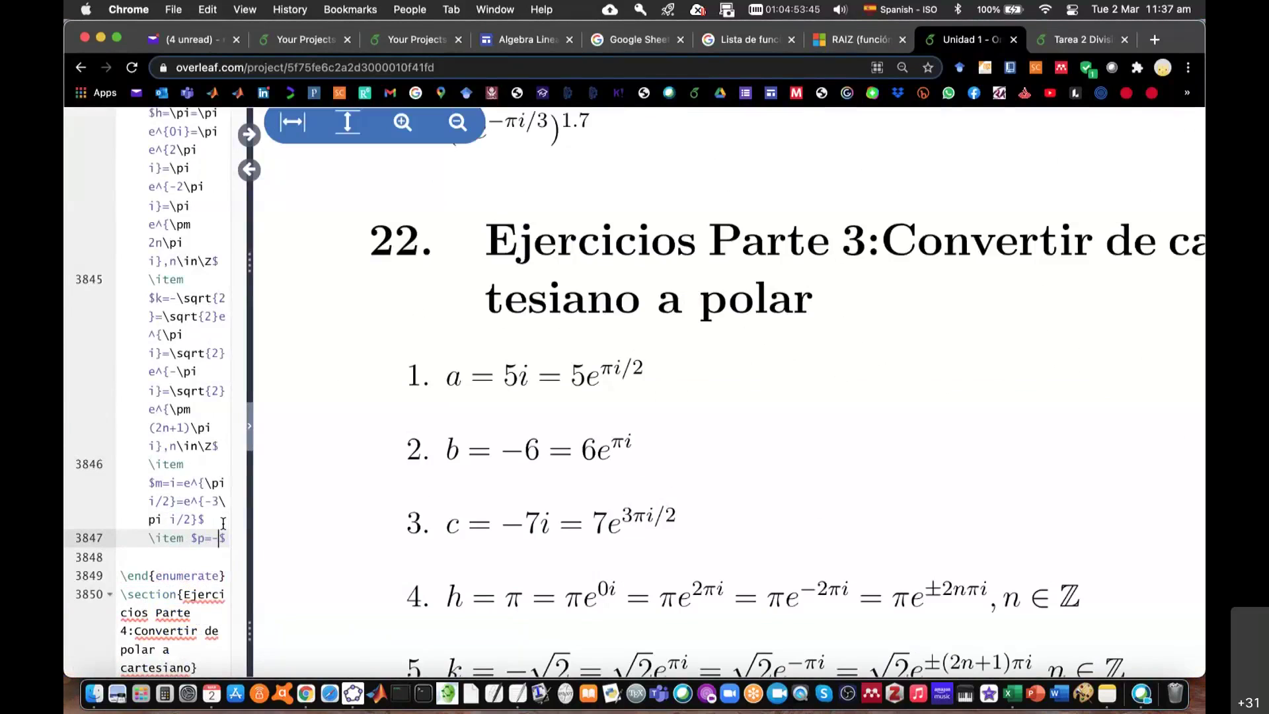
type("p")
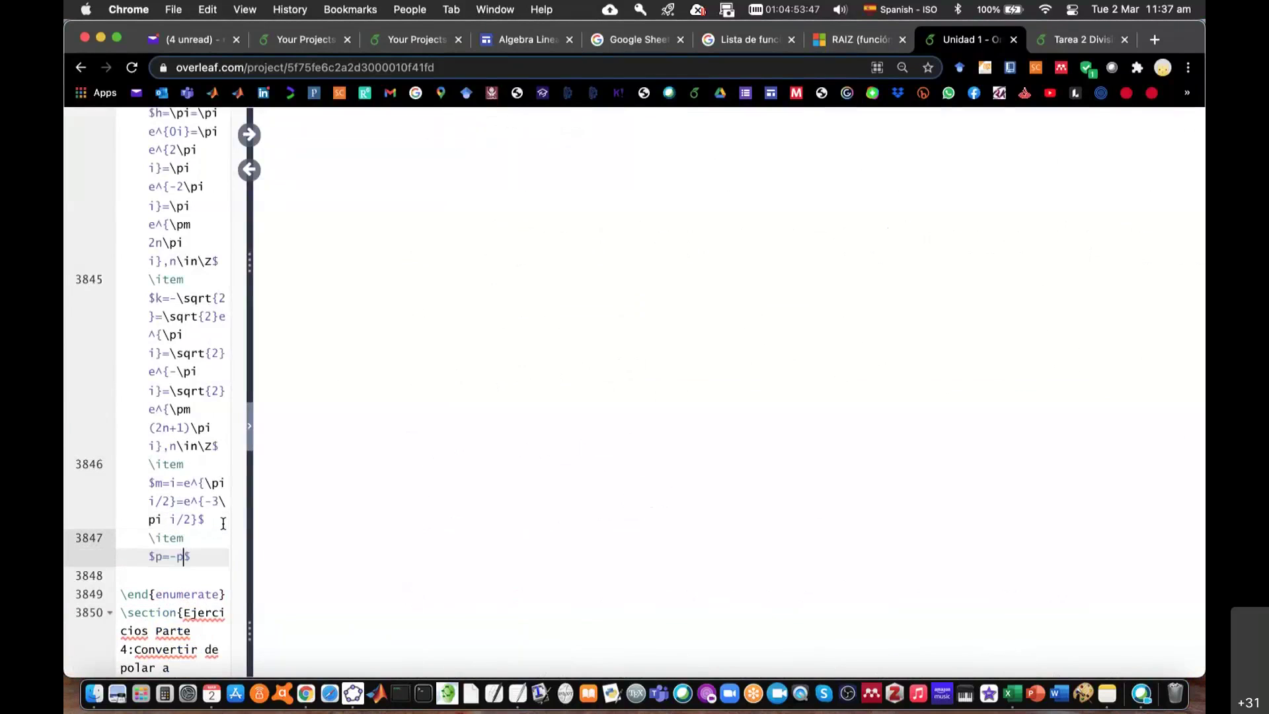
key("BackSpace")
type("\\pi ")
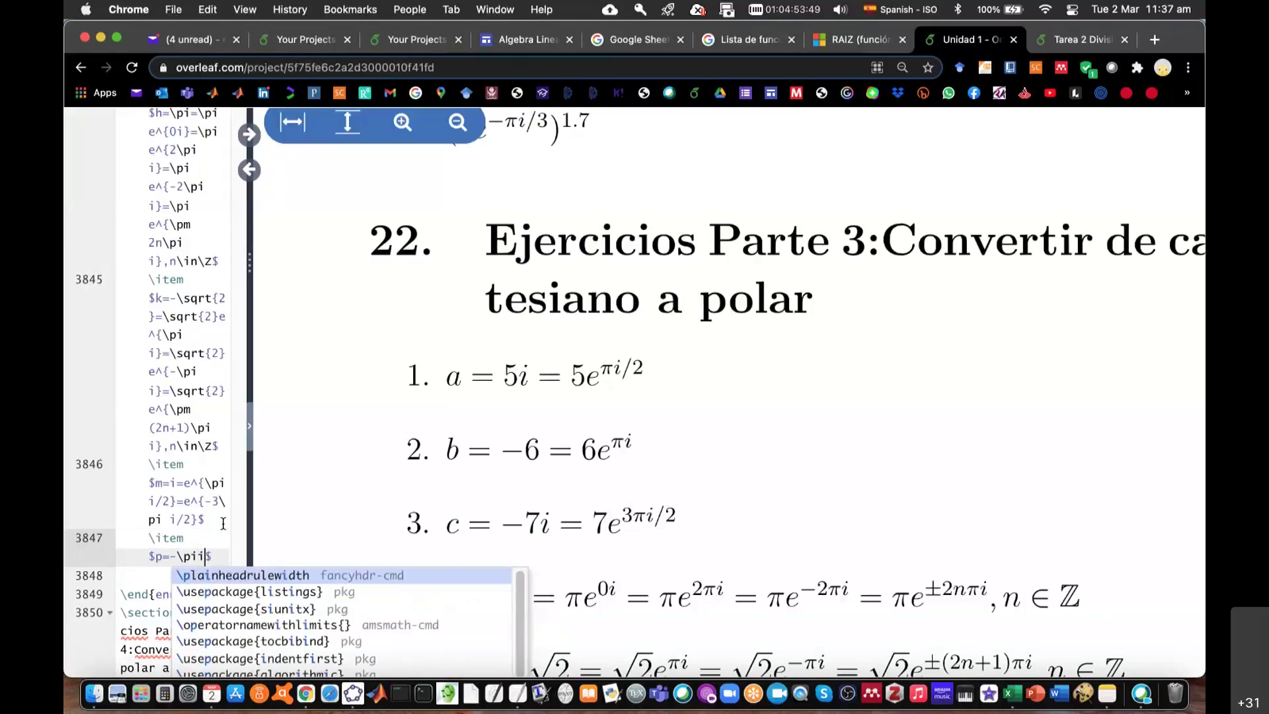
type("i")
scroll(546, 489, "down", 5)
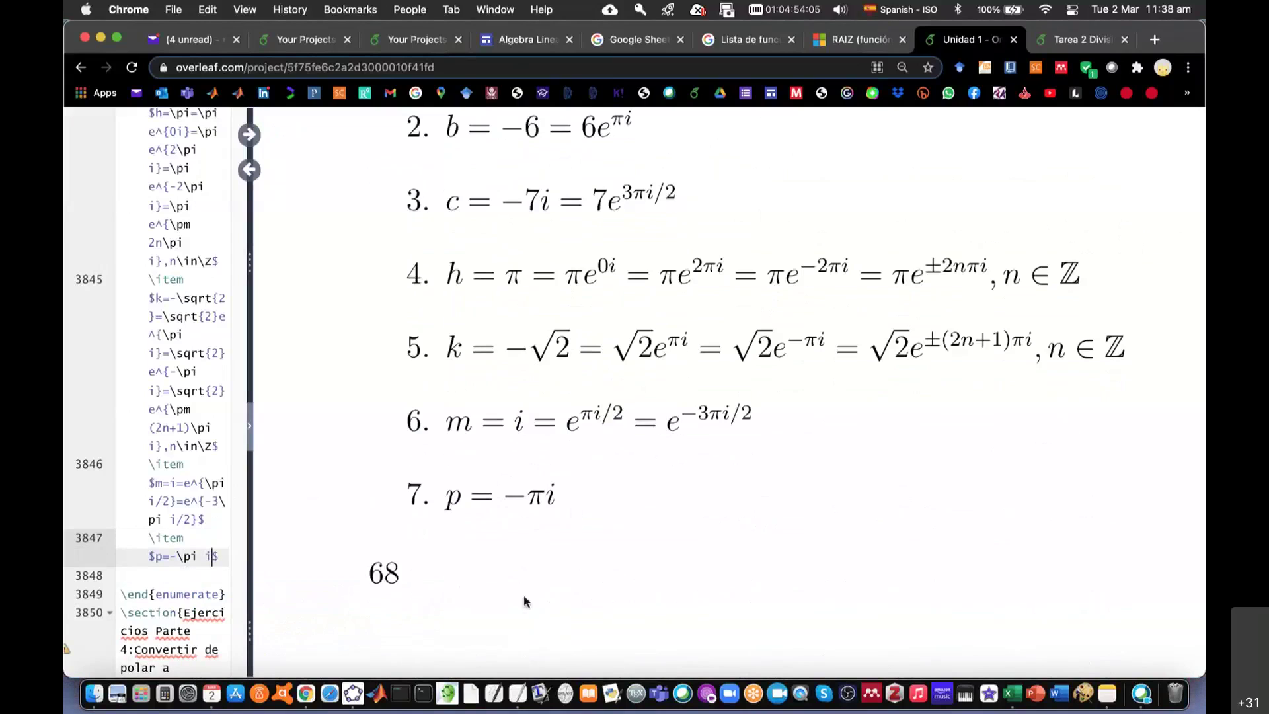
Switch to GeoGebra and plot a point on the negative imaginary axis at about (0, −3.31)
left_click(355, 699)
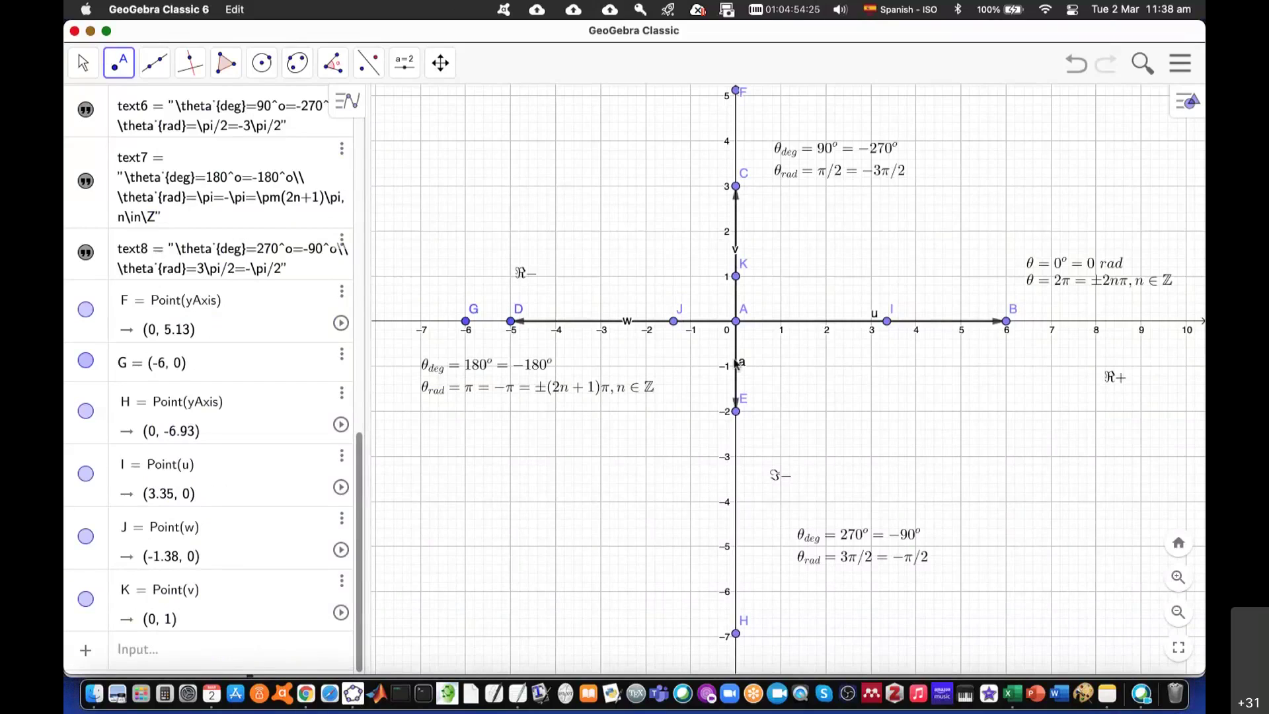
left_click(738, 472)
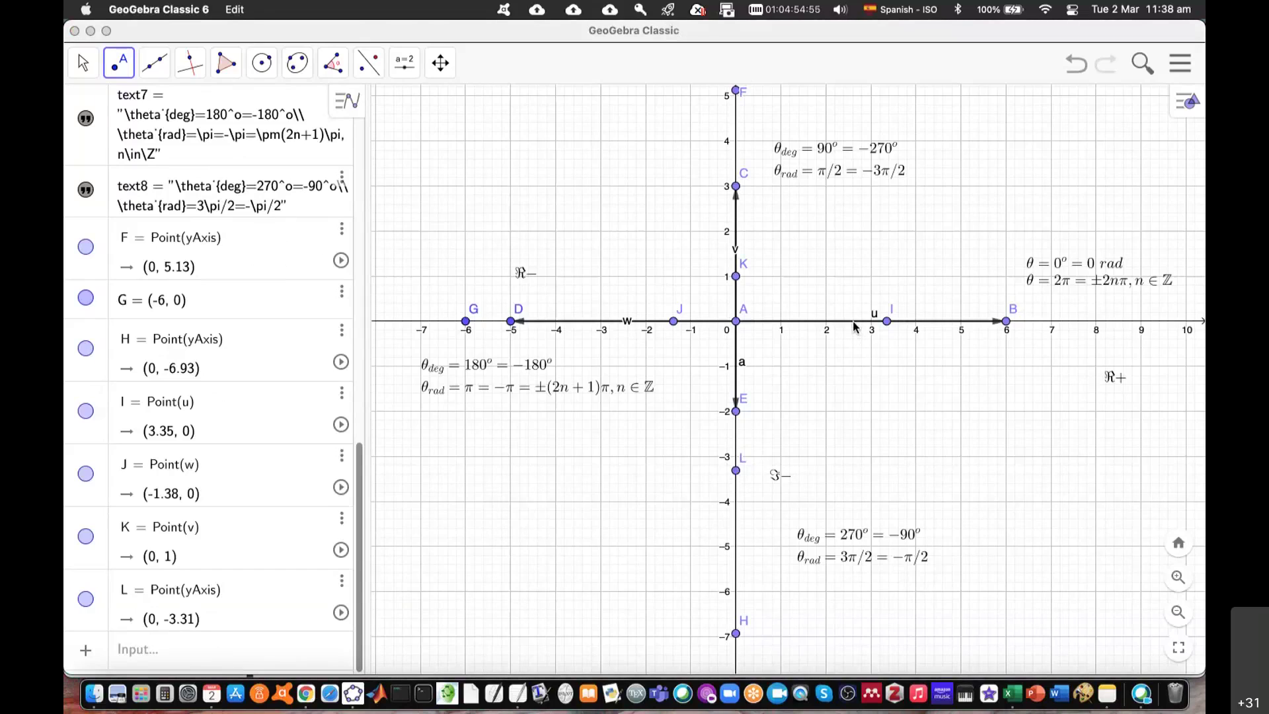
Sketch a red clockwise quarter-turn and a blue counterclockwise three-quarter-turn arrow from the positive real to the negative imaginary axis, and circle the 270° angle label
mouse_move(855, 323)
left_mouse_down()
mouse_move(820, 391)
mouse_move(757, 408)
mouse_move(777, 393)
mouse_move(763, 425)
left_mouse_up()
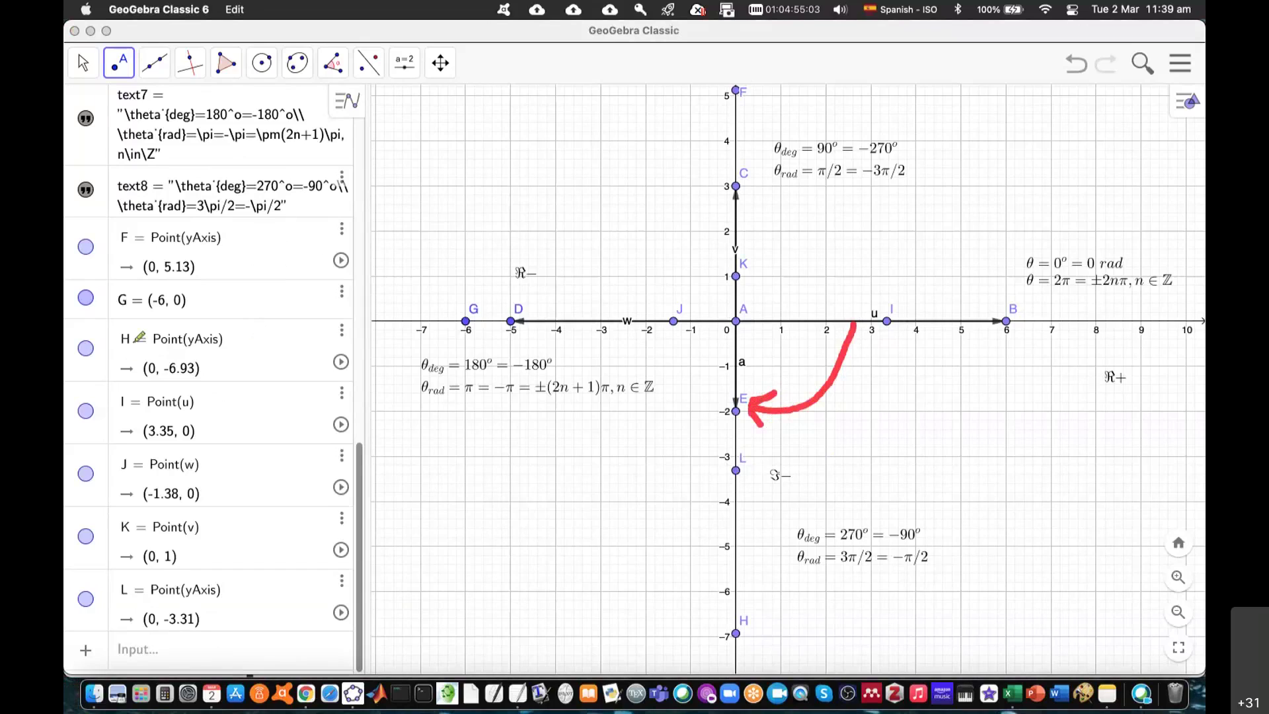
mouse_move(854, 305)
left_mouse_down()
mouse_move(767, 217)
mouse_move(639, 312)
mouse_move(717, 401)
mouse_move(696, 374)
left_mouse_up()
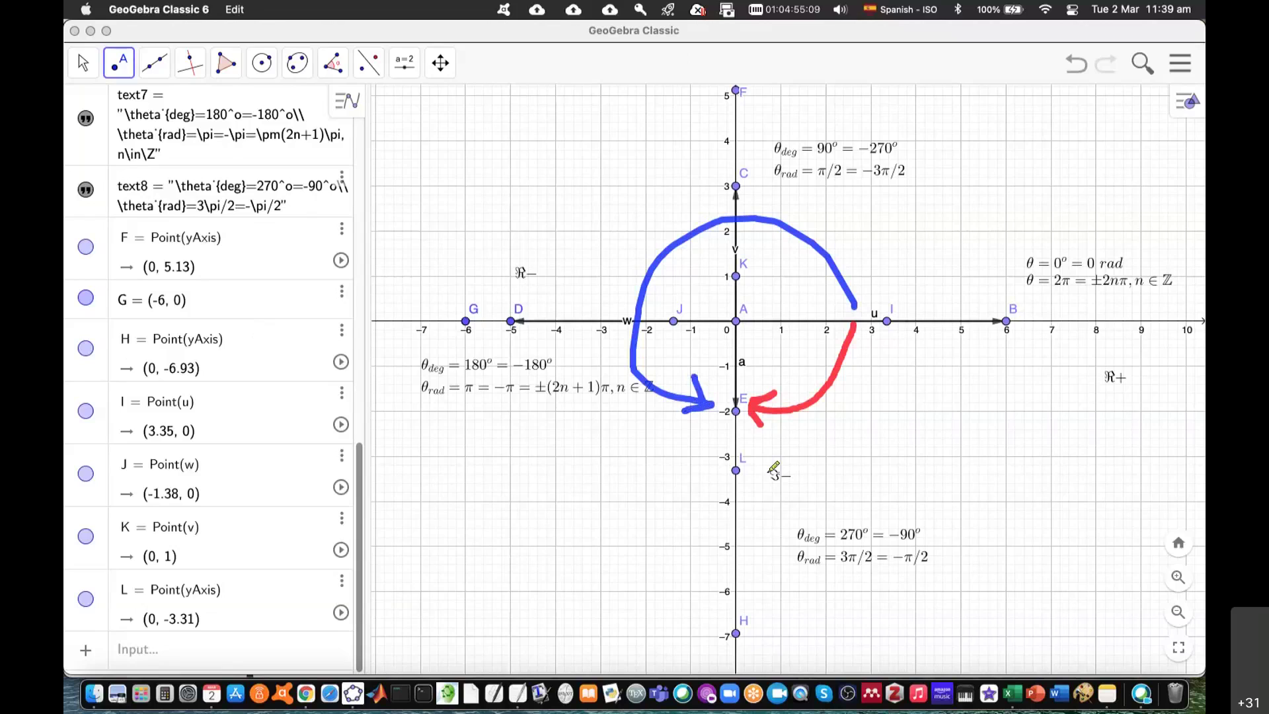
mouse_move(777, 553)
left_mouse_down()
mouse_move(935, 519)
mouse_move(765, 522)
mouse_move(786, 575)
left_mouse_up()
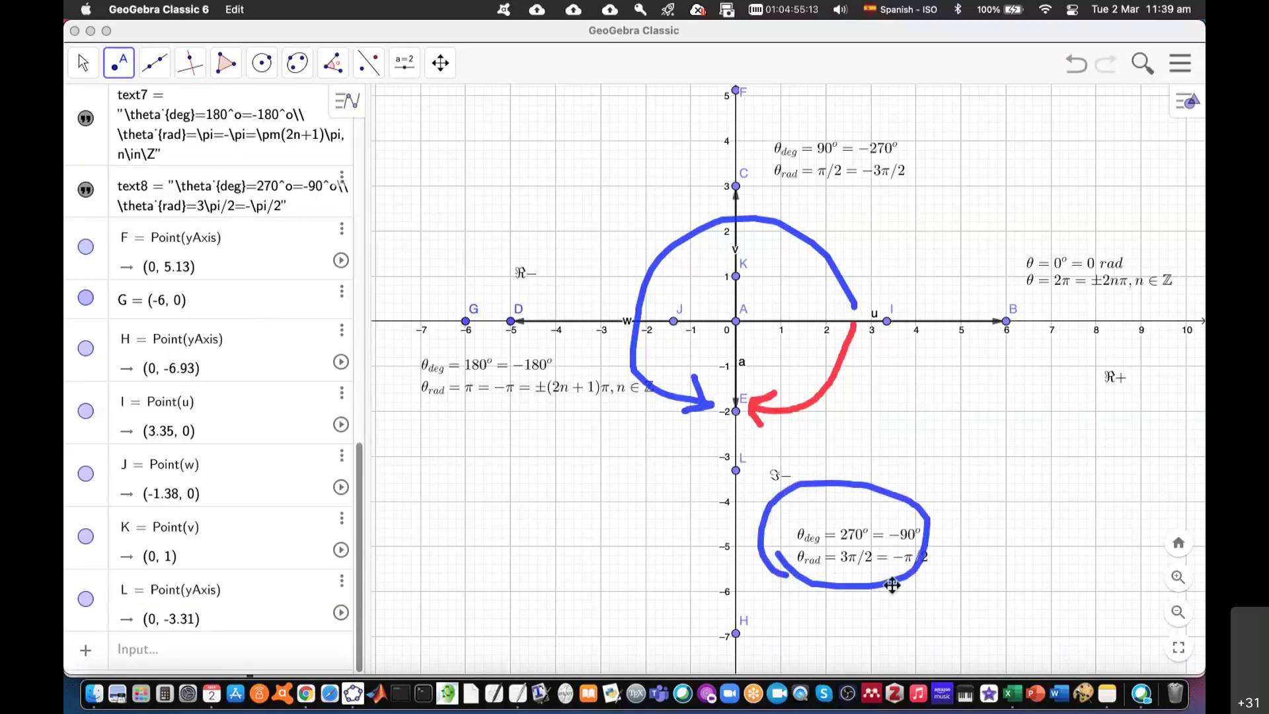
left_click_drag(882, 584, 901, 596)
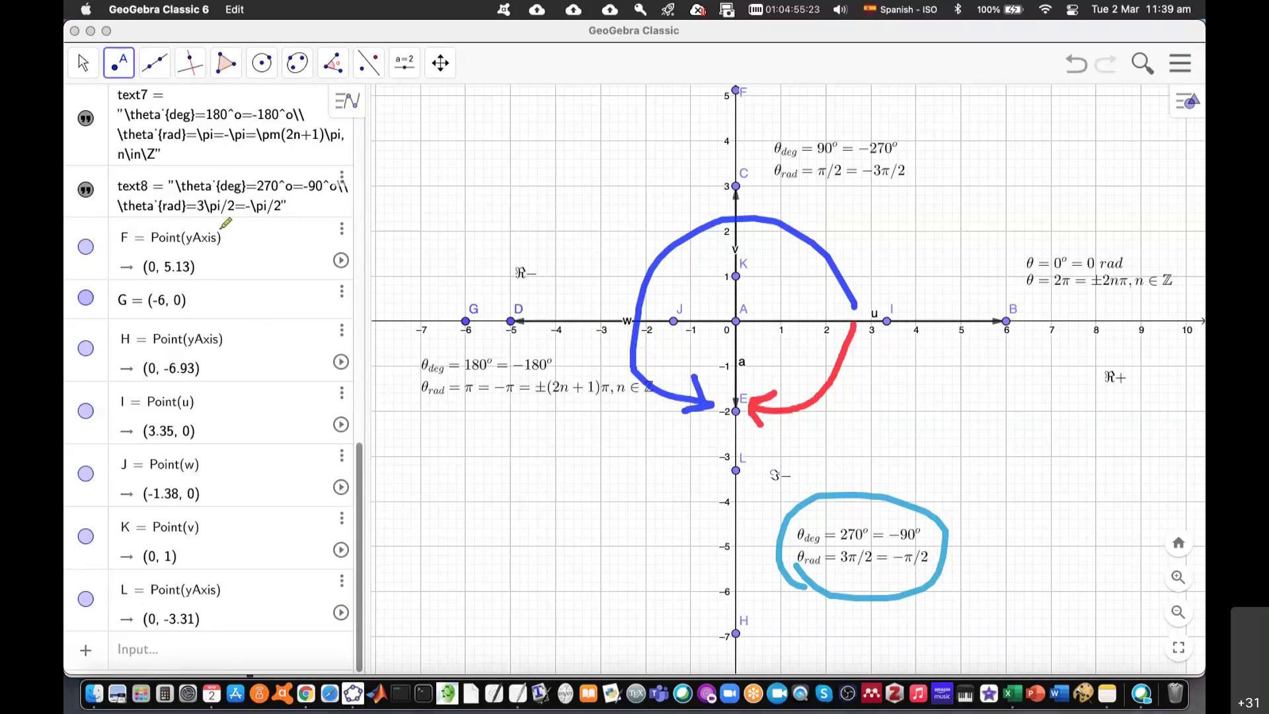
Switch to Overleaf, clear the drawn annotations, and append =\pi e^{-\pi i/2} to the p item inside its math delimiters
key("super+Tab")
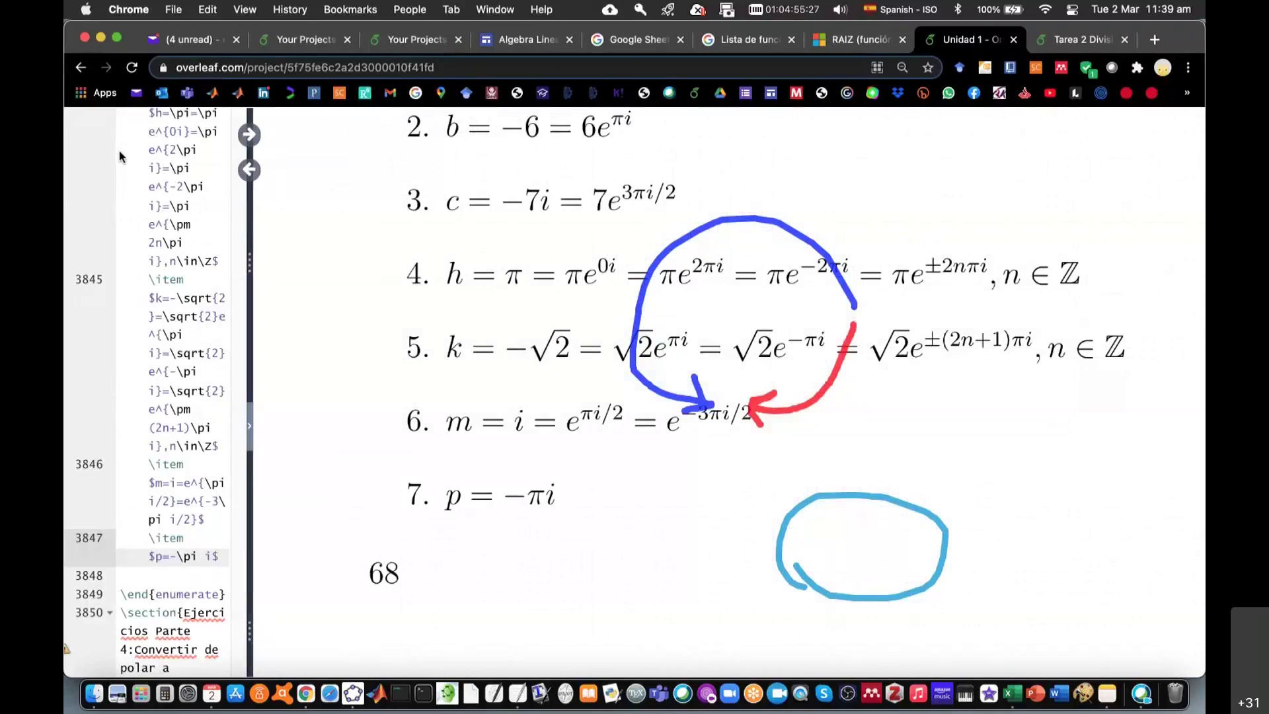
left_click(120, 150)
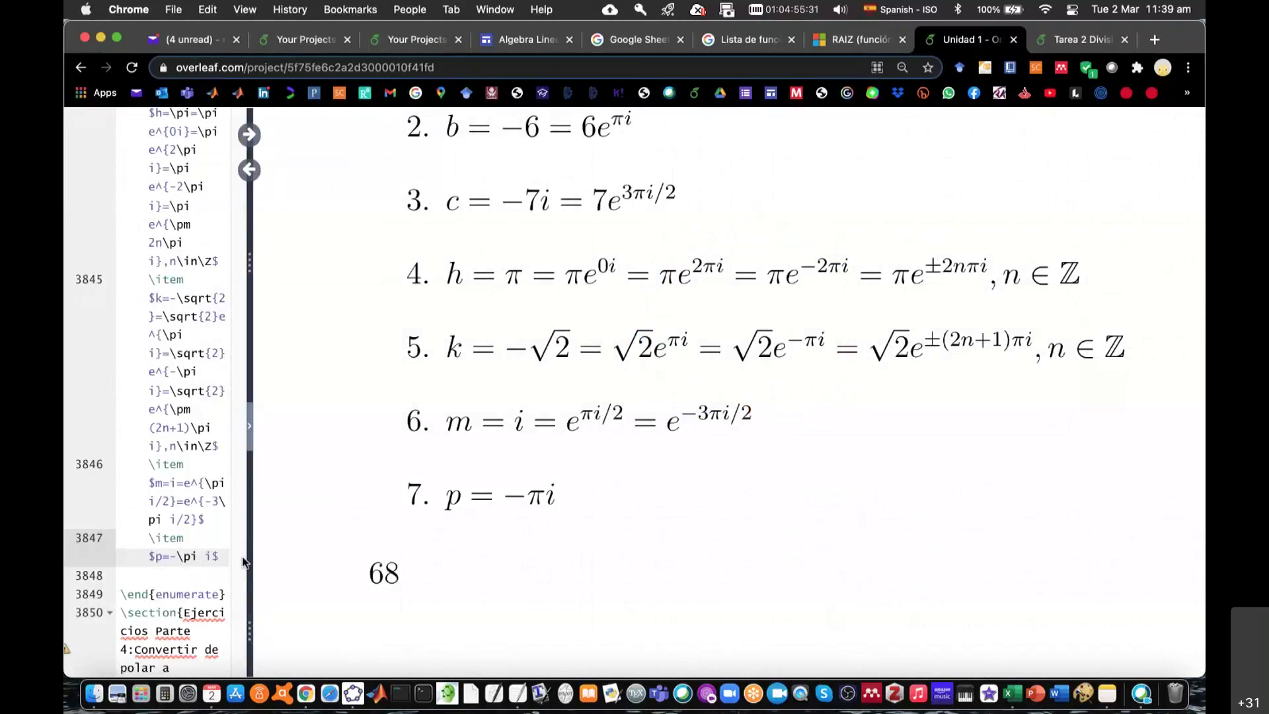
type("=")
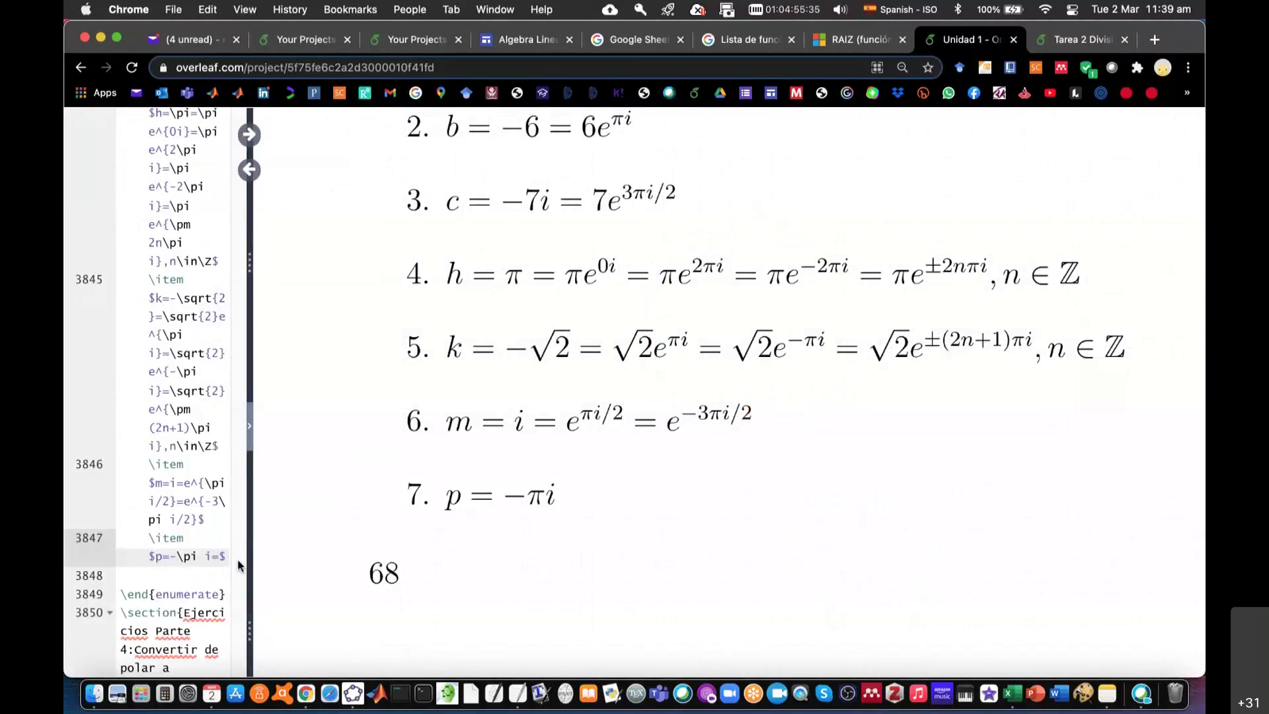
type("\\pie")
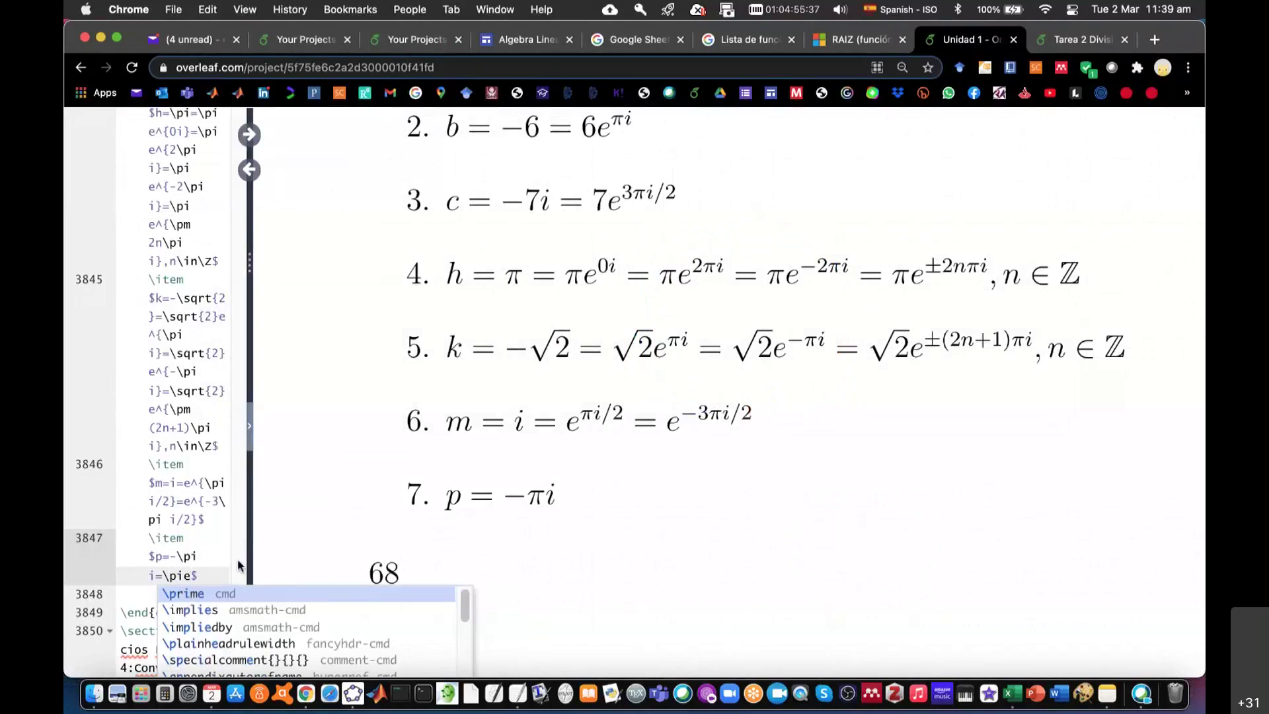
type(" ^")
key("Left")
key("Left")
key("Right")
key("Right")
key("Right")
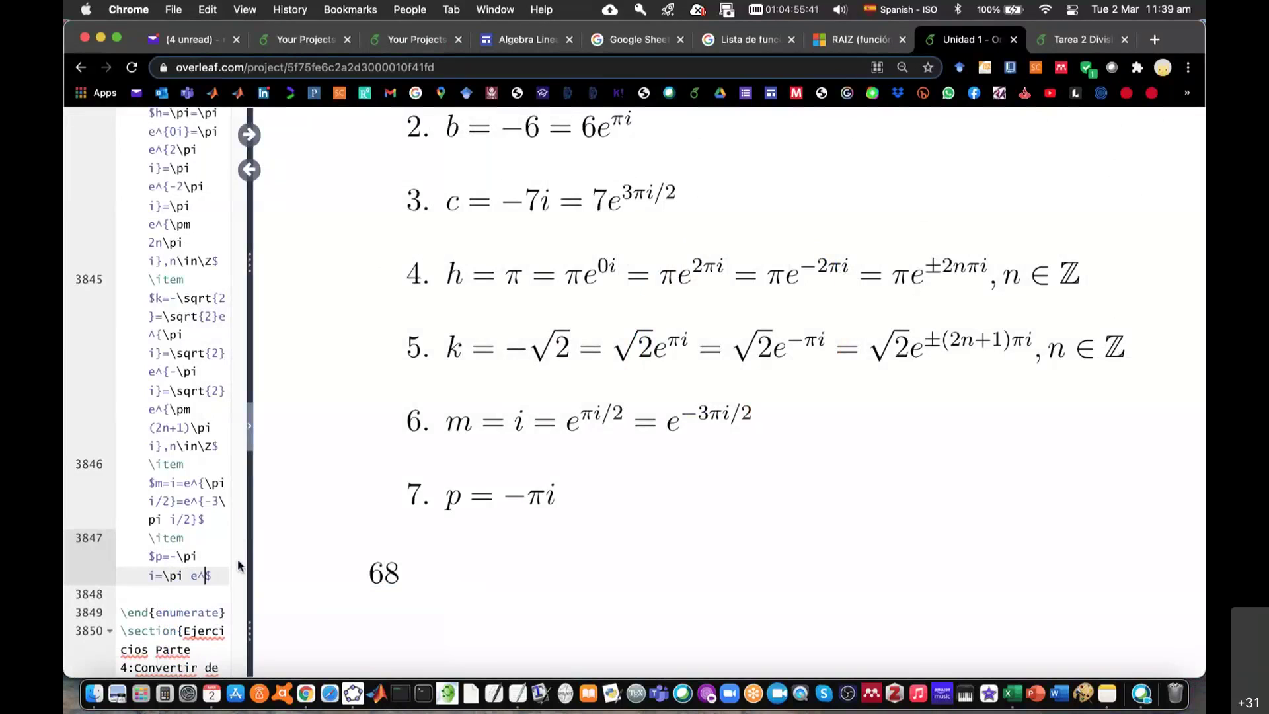
type("{")
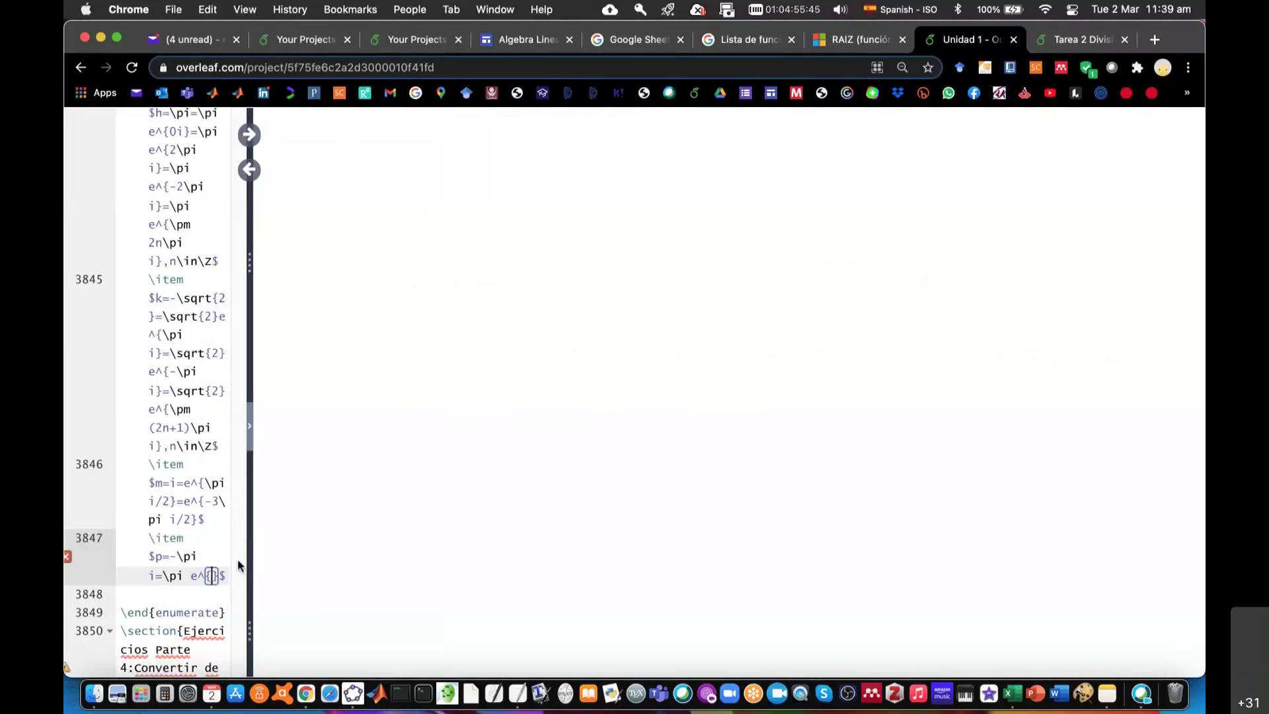
type("-\\pi")
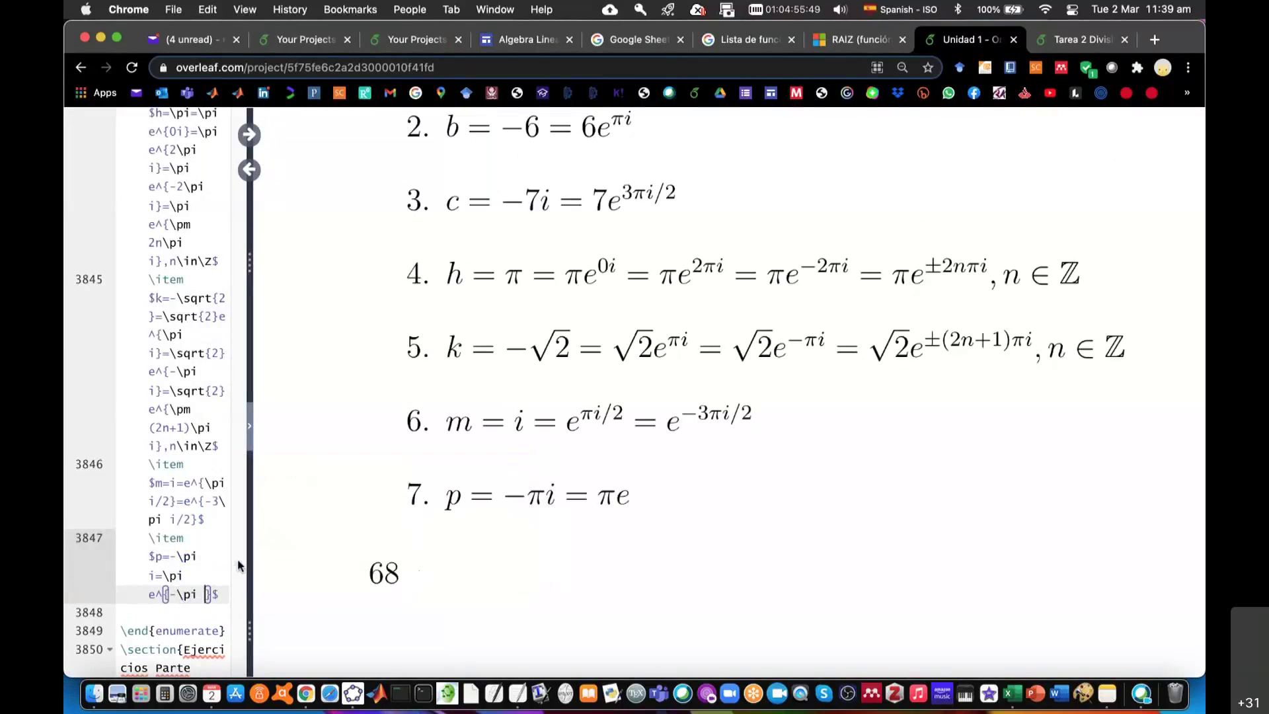
type(" i/2")
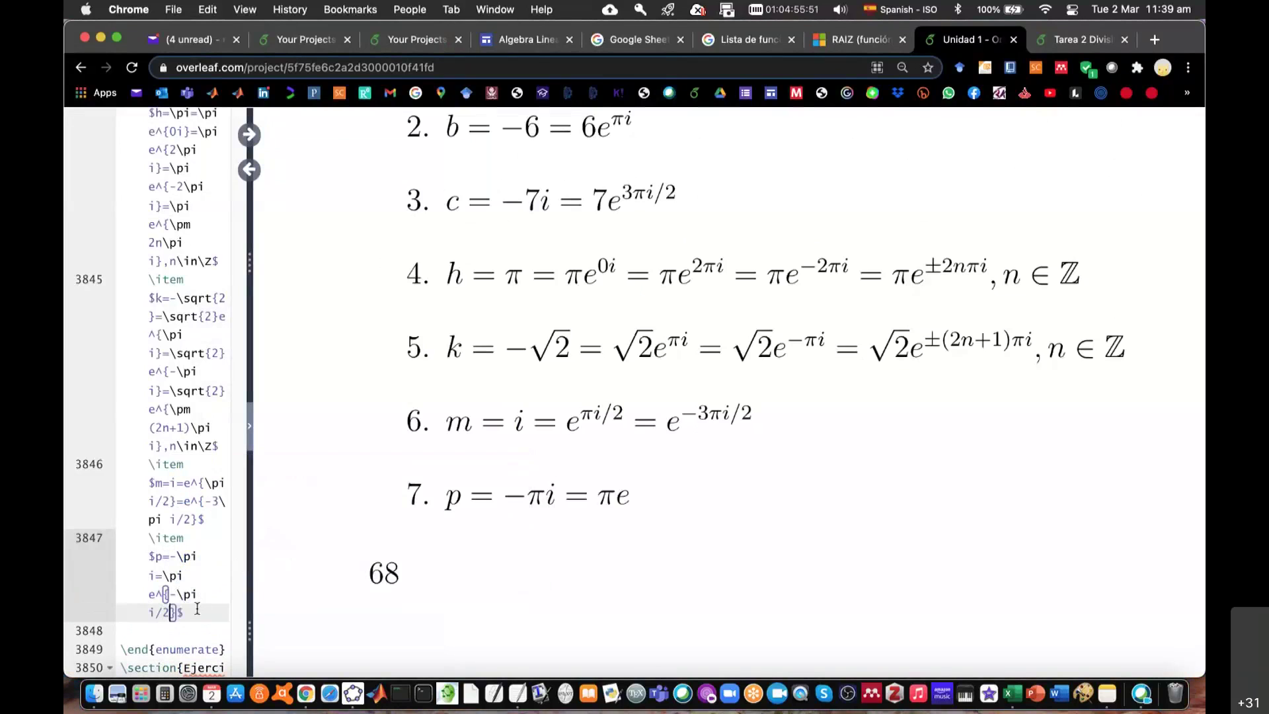
Append =\pi e^{3\pi i/2} to the p item as its second polar form
key("Right")
type("=")
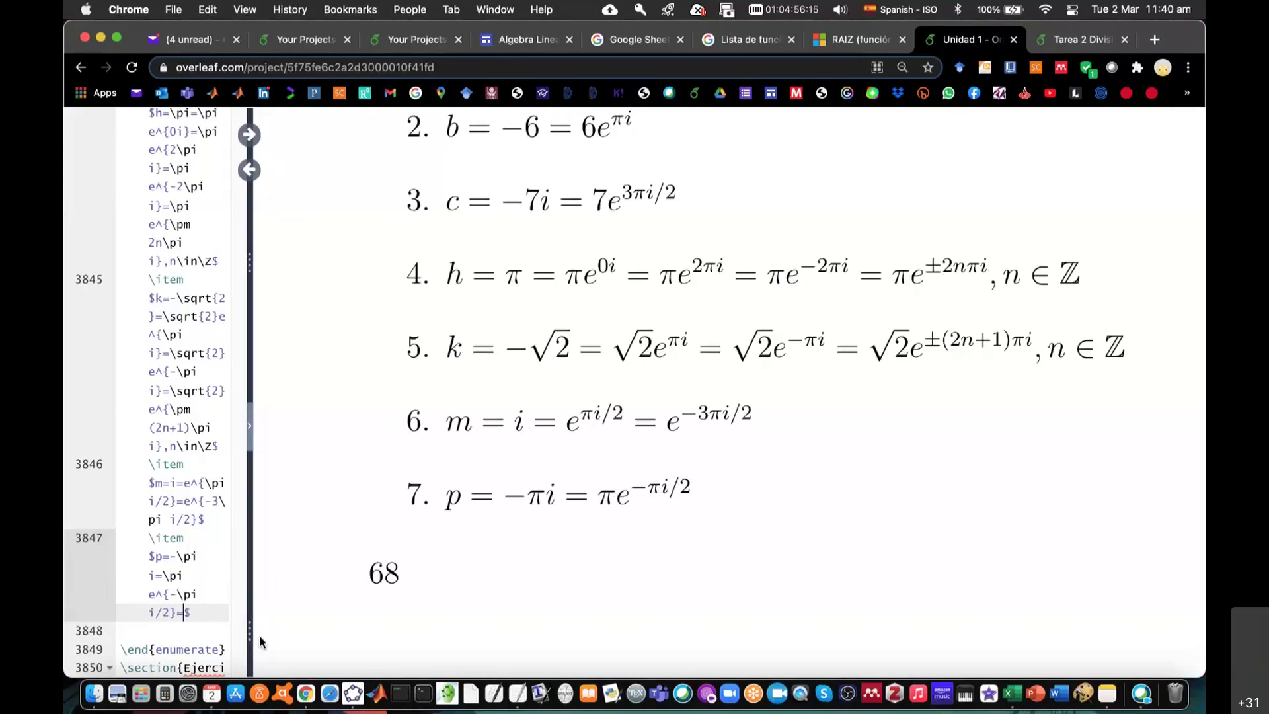
type("\\pi")
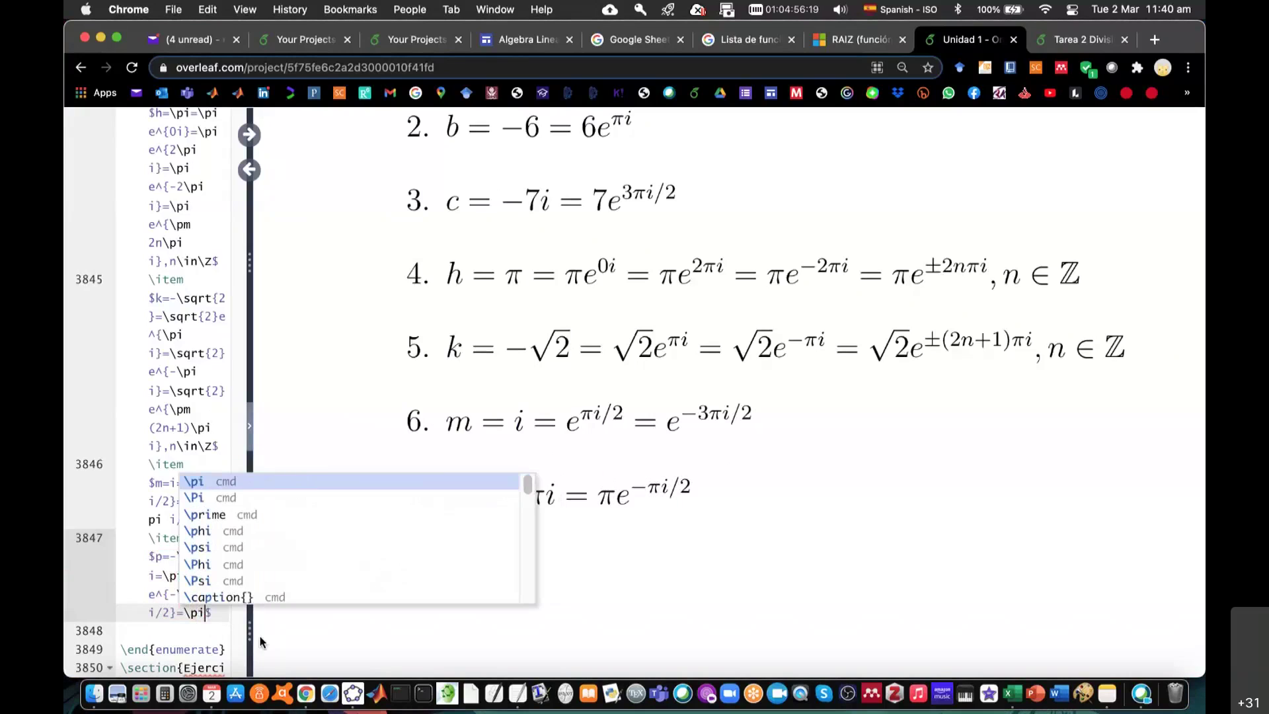
type(" e ")
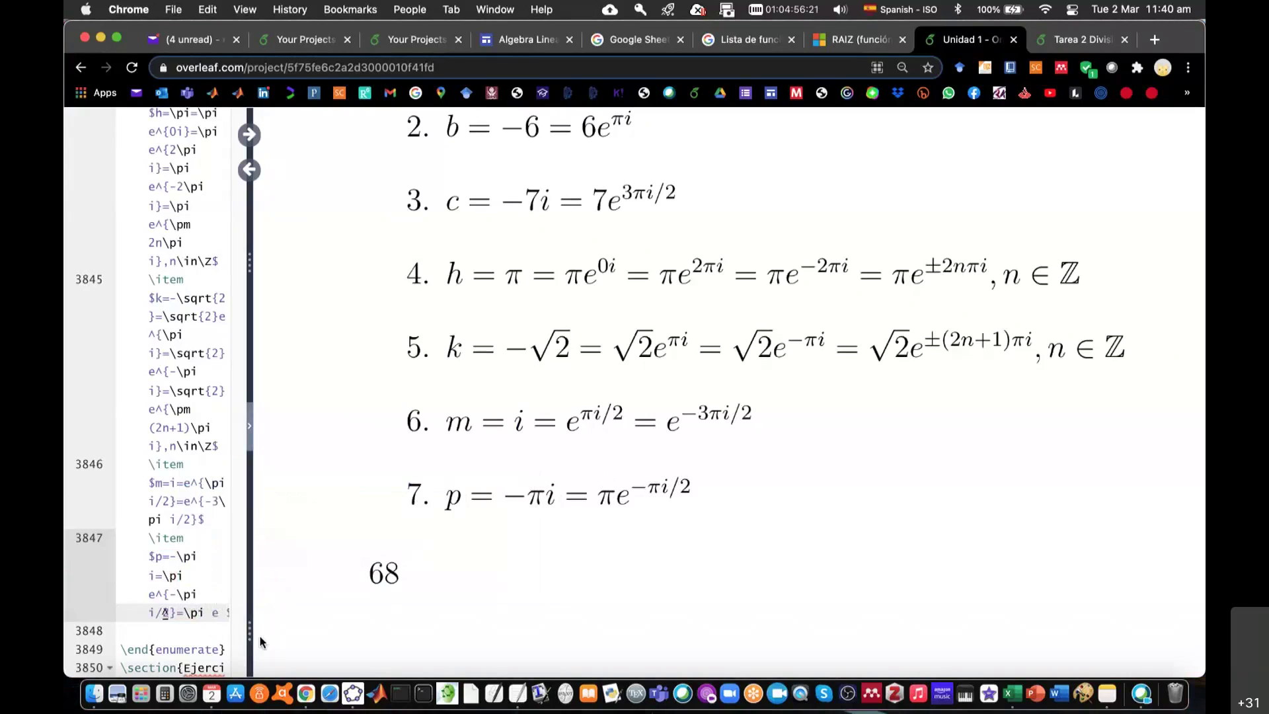
type("^{")
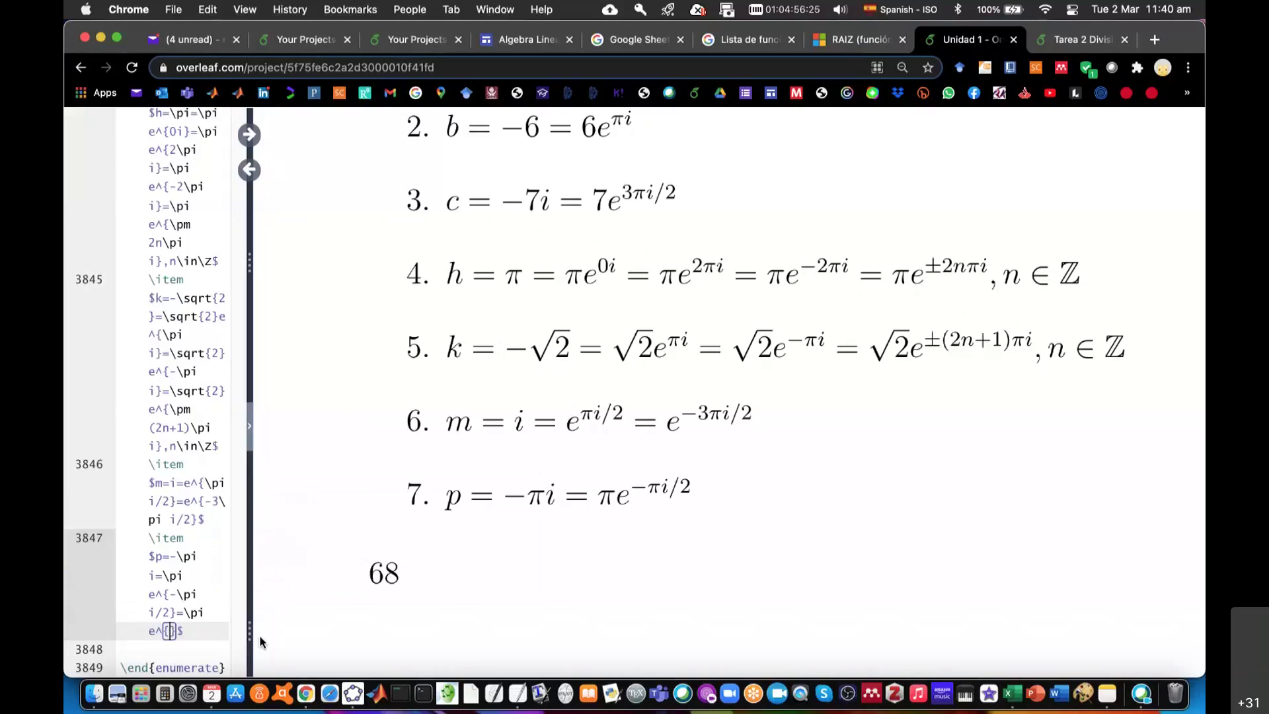
type("3\\pi i/2")
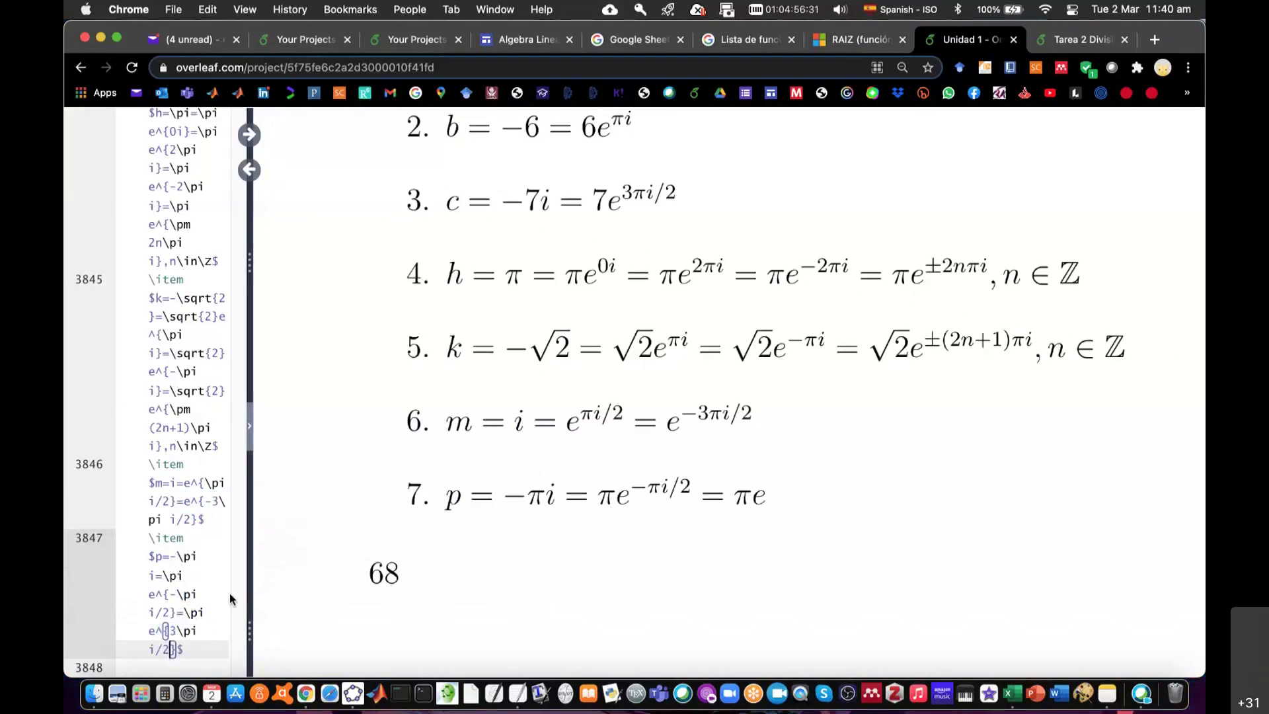
scroll(199, 522, "down", 3)
left_click(197, 509)
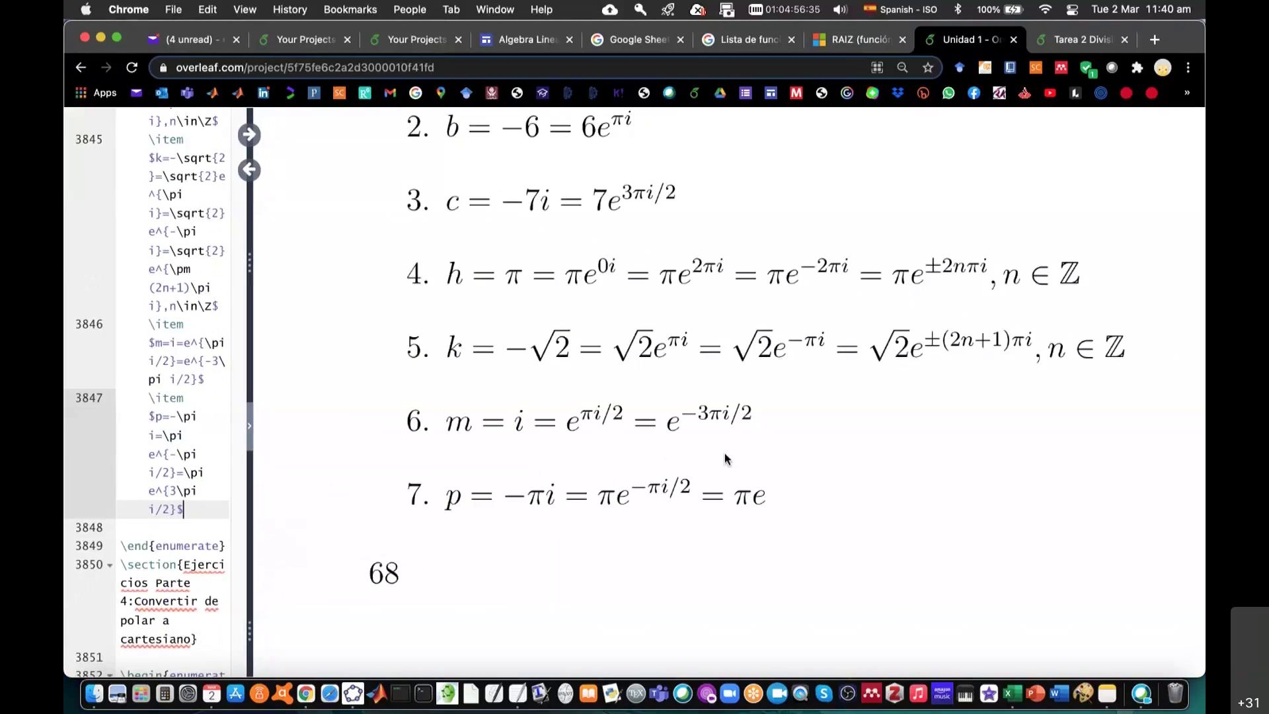
mouse_move(726, 458)
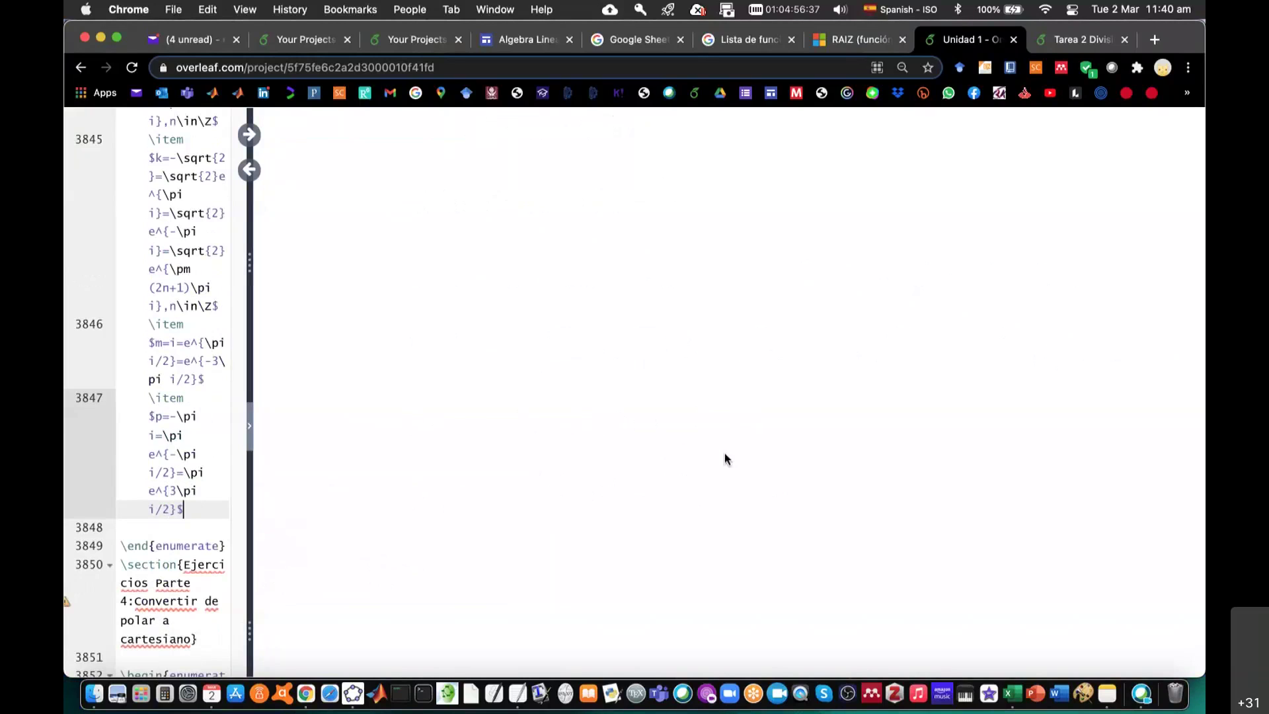